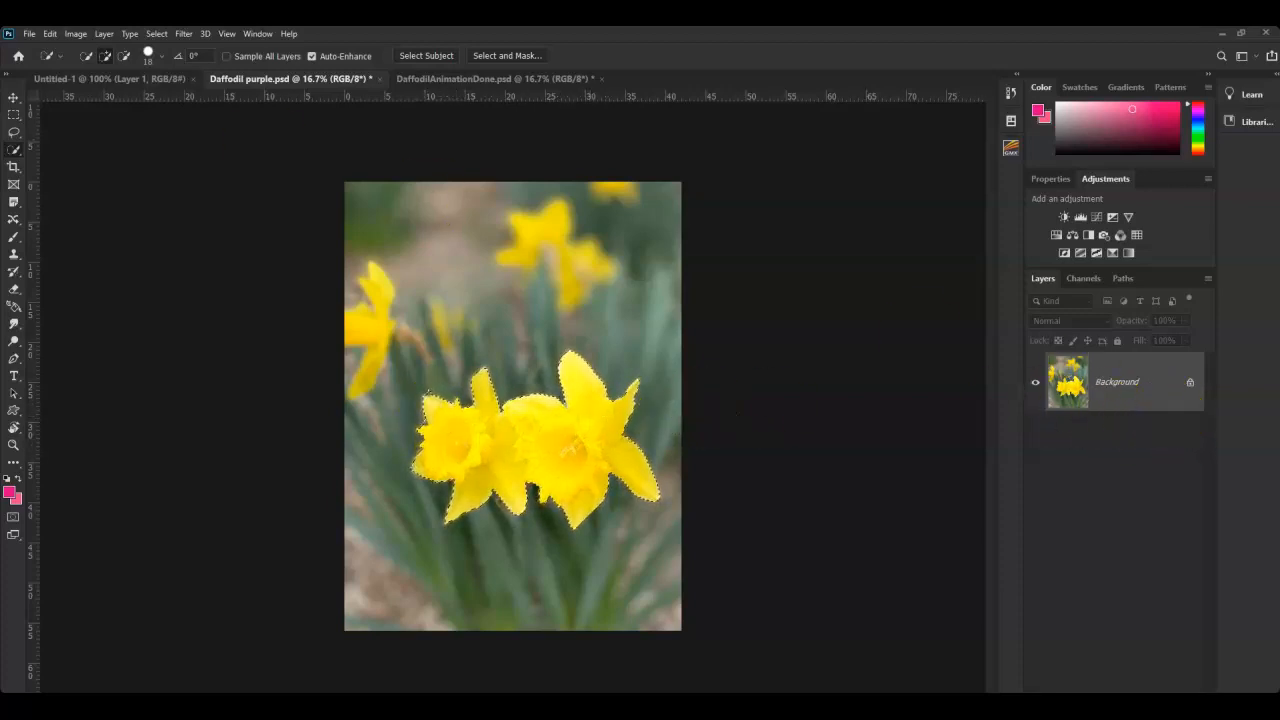
- Start a Save As copy of the Daffodil purple document from the File menu
{"action": "left_click", "coordinate": [29, 34]}
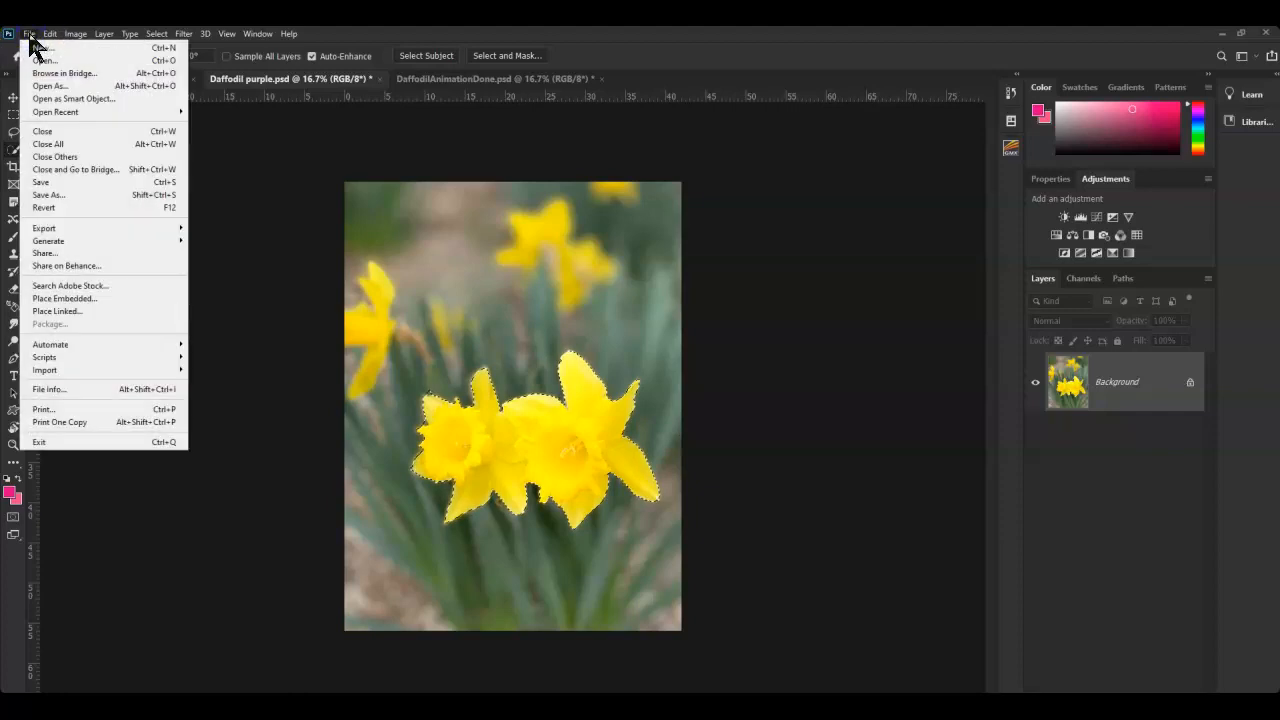
{"action": "left_click", "coordinate": [51, 195]}
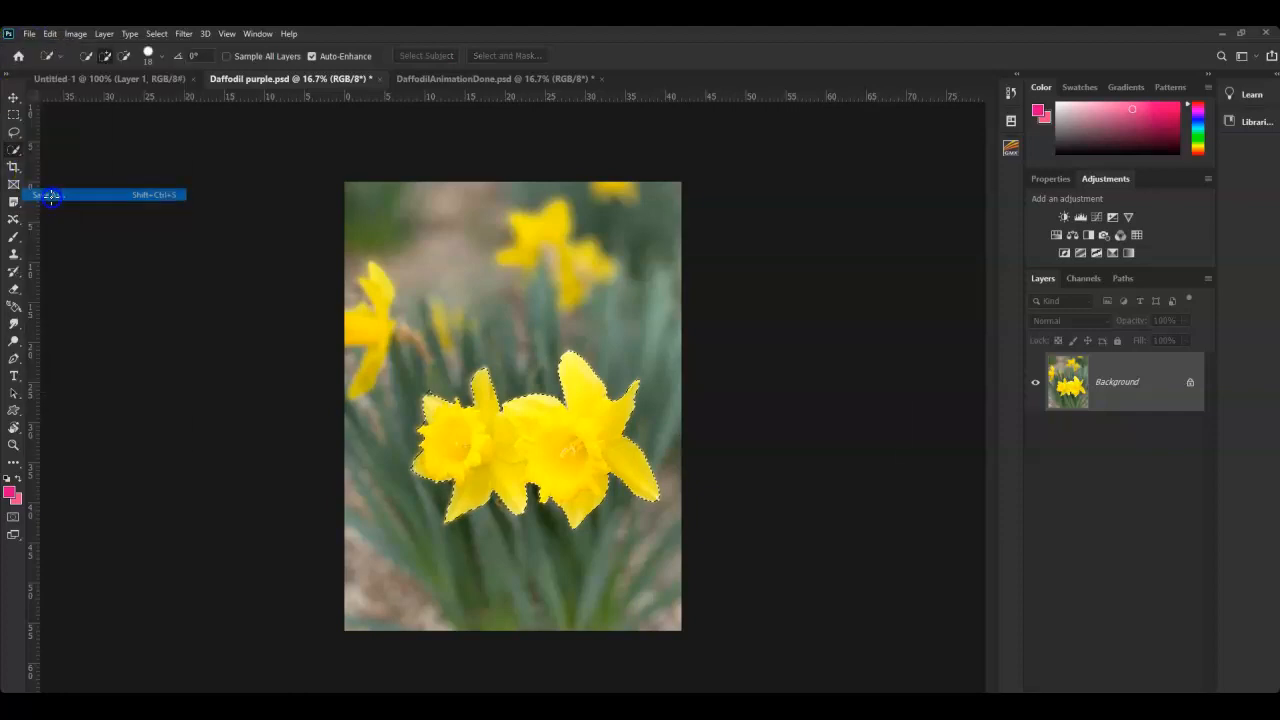
- Save the copy on this computer as 'Daffodil yellow' in the Daffodil Gif Folder
{"action": "left_click", "coordinate": [747, 537]}
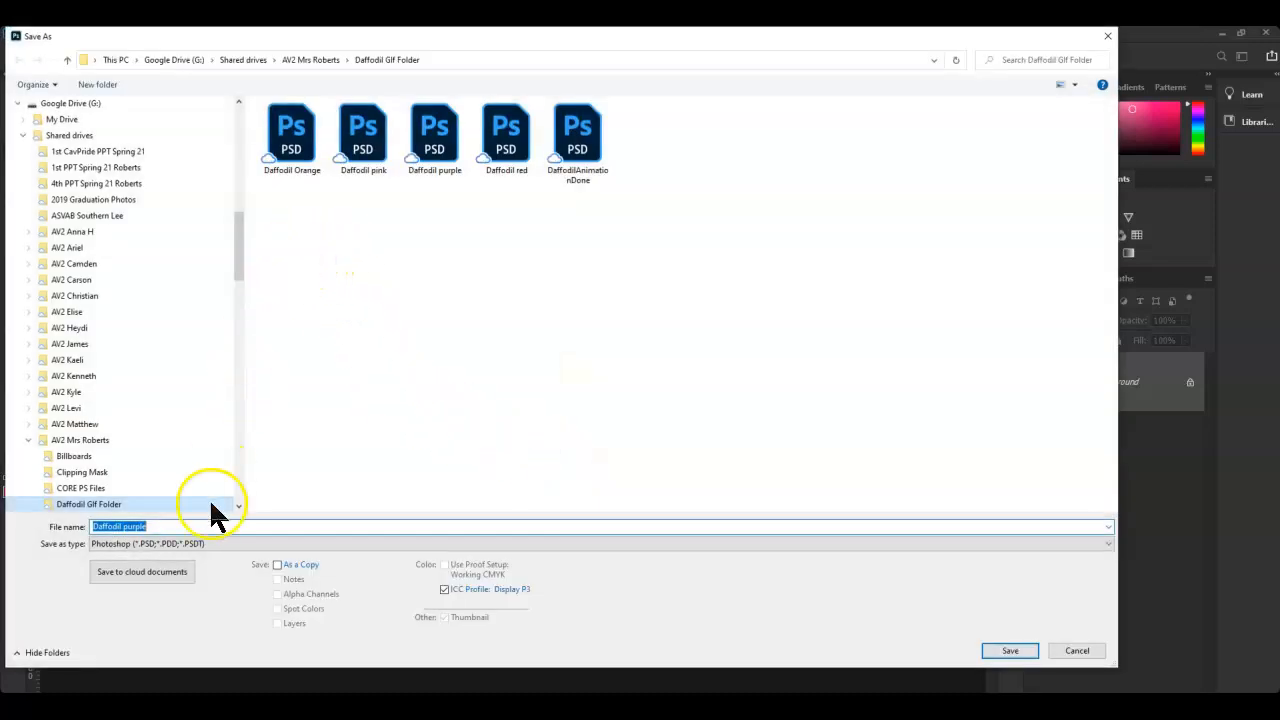
{"action": "left_click", "coordinate": [119, 527]}
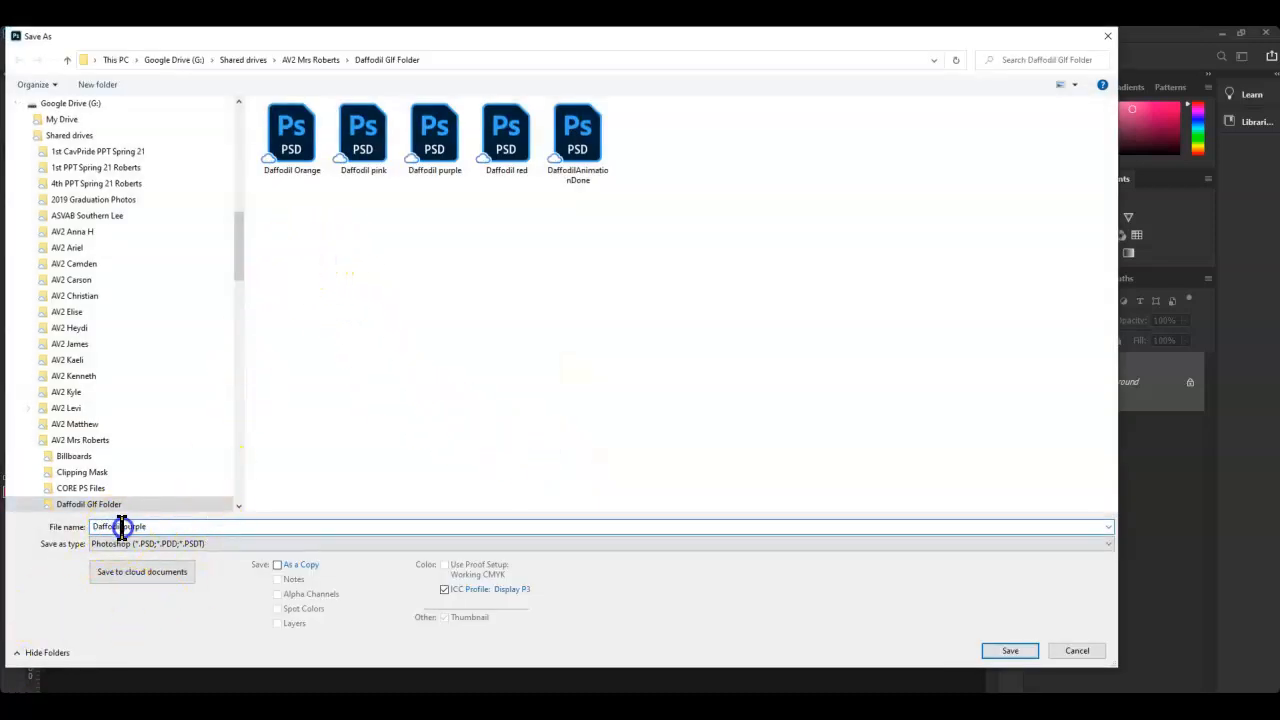
{"action": "type", "text": "yellow"}
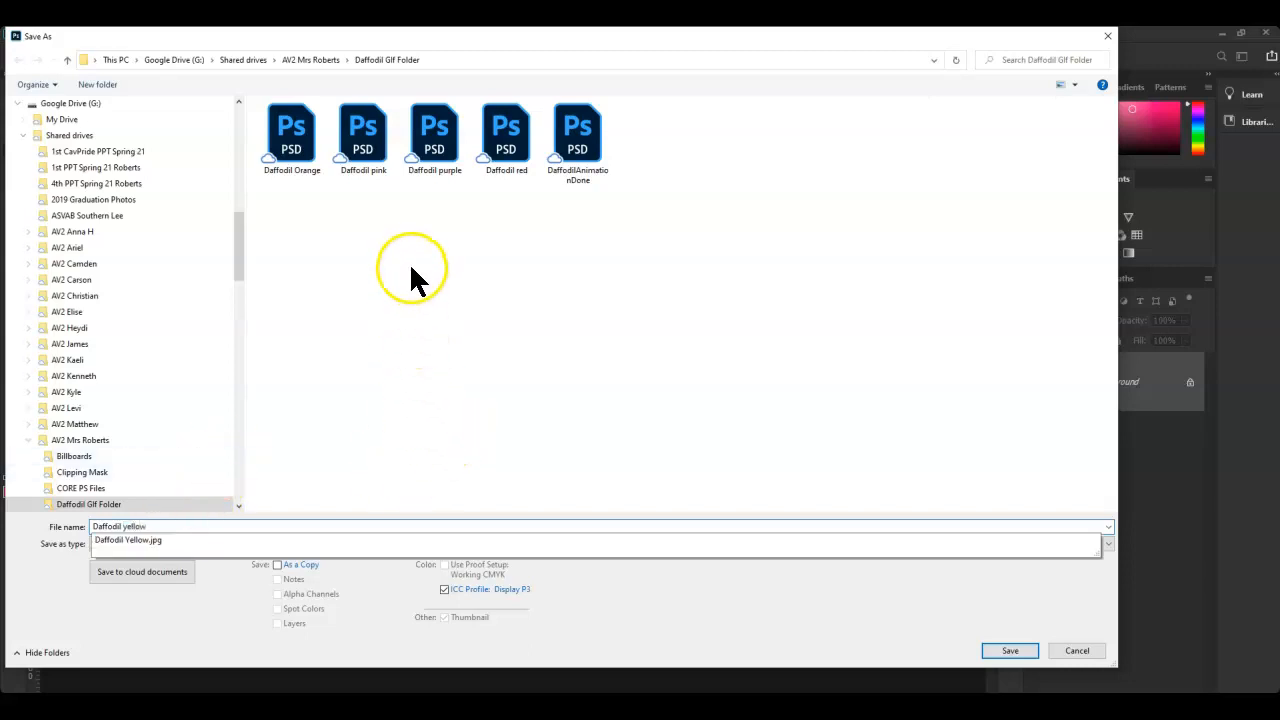
{"action": "left_click", "coordinate": [1010, 651]}
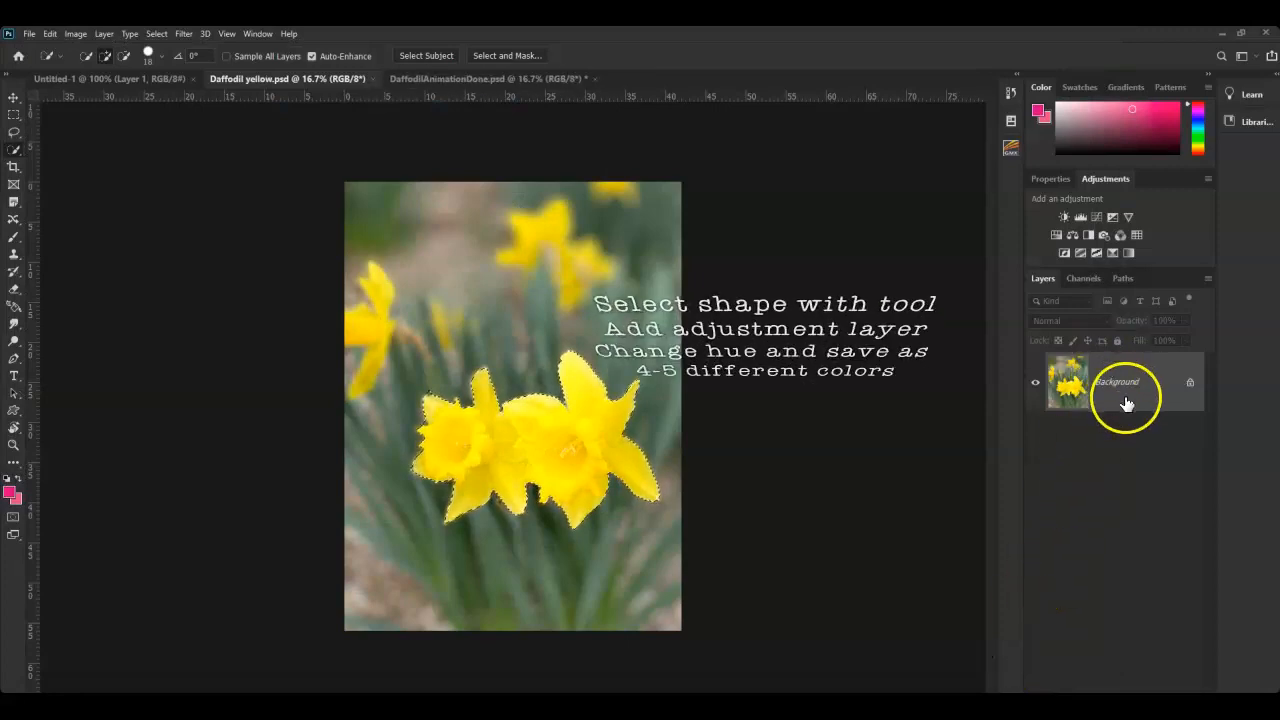
- Add a Hue/Saturation adjustment to the selected daffodils with Hue -49 and Saturation +75
{"action": "left_click", "coordinate": [1129, 708]}
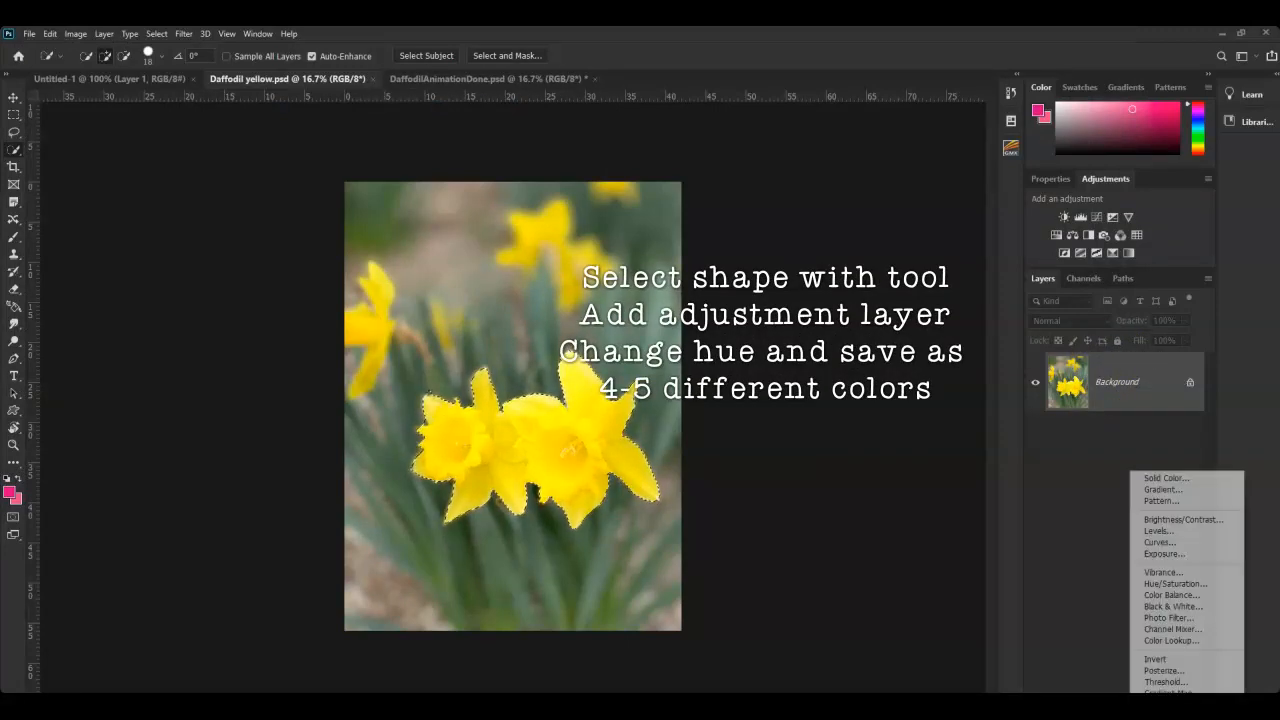
{"action": "left_click", "coordinate": [1163, 585]}
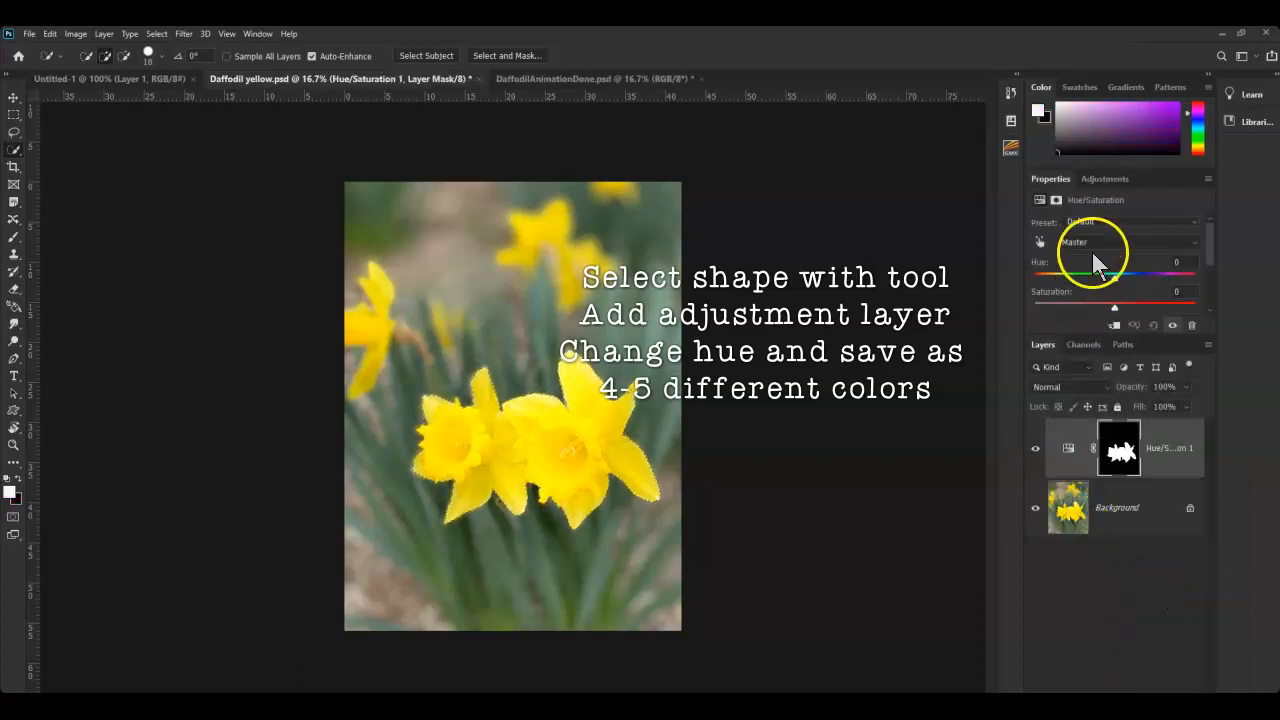
{"action": "left_click_drag", "start_coordinate": [1114, 279], "coordinate": [1147, 309]}
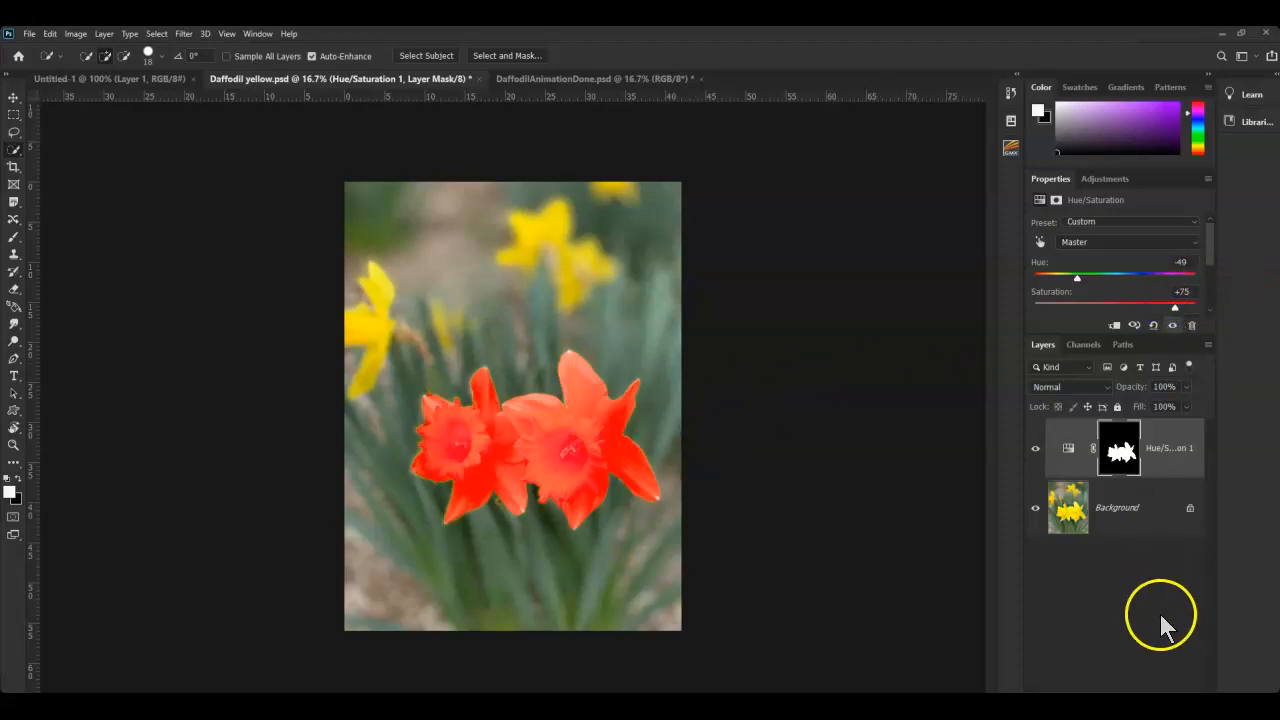
- Save a copy as 'Daffodildeep red', then set the front daffodils' hue to +57
{"action": "left_click", "coordinate": [30, 34]}
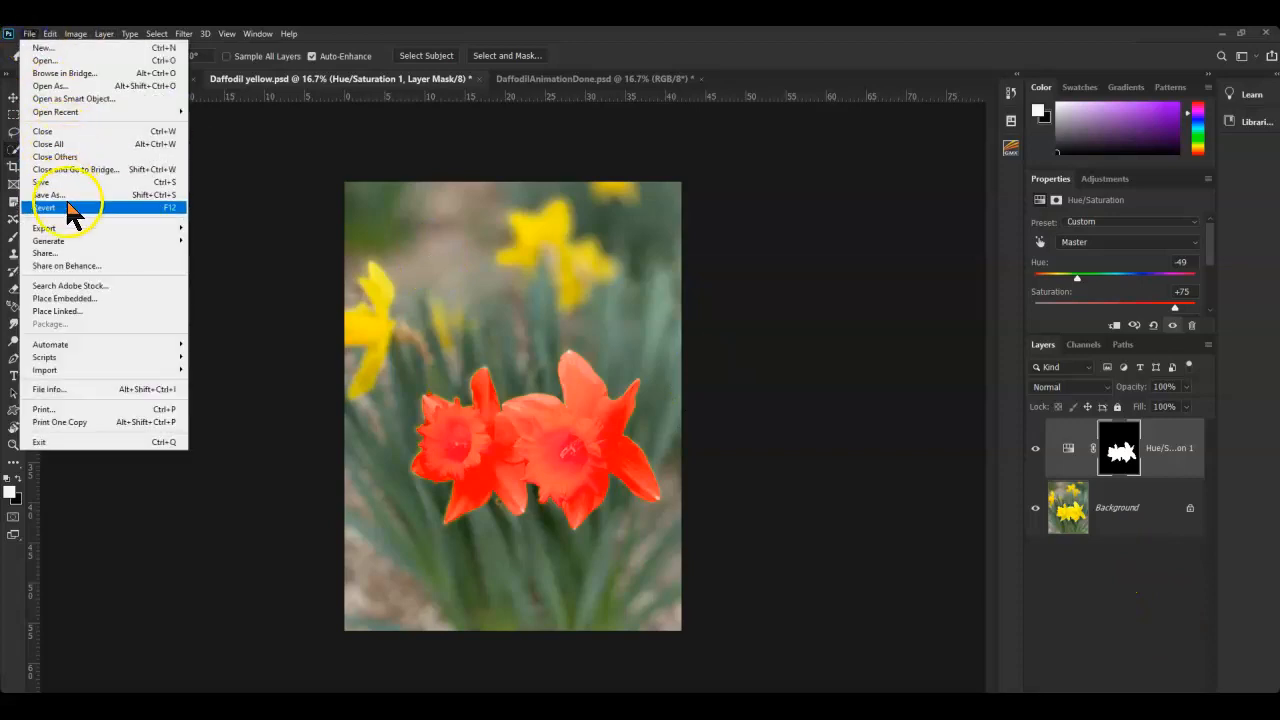
{"action": "left_click", "coordinate": [50, 194]}
{"action": "left_click", "coordinate": [738, 540]}
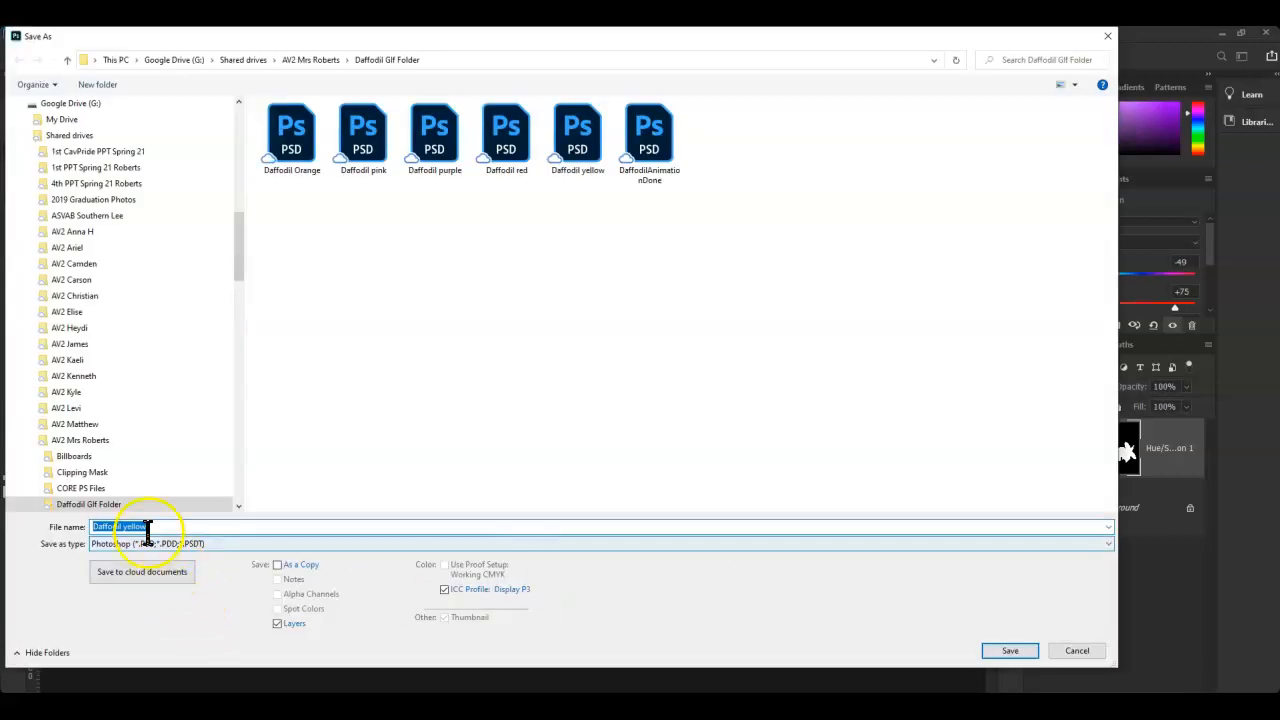
{"action": "left_click", "coordinate": [148, 527]}
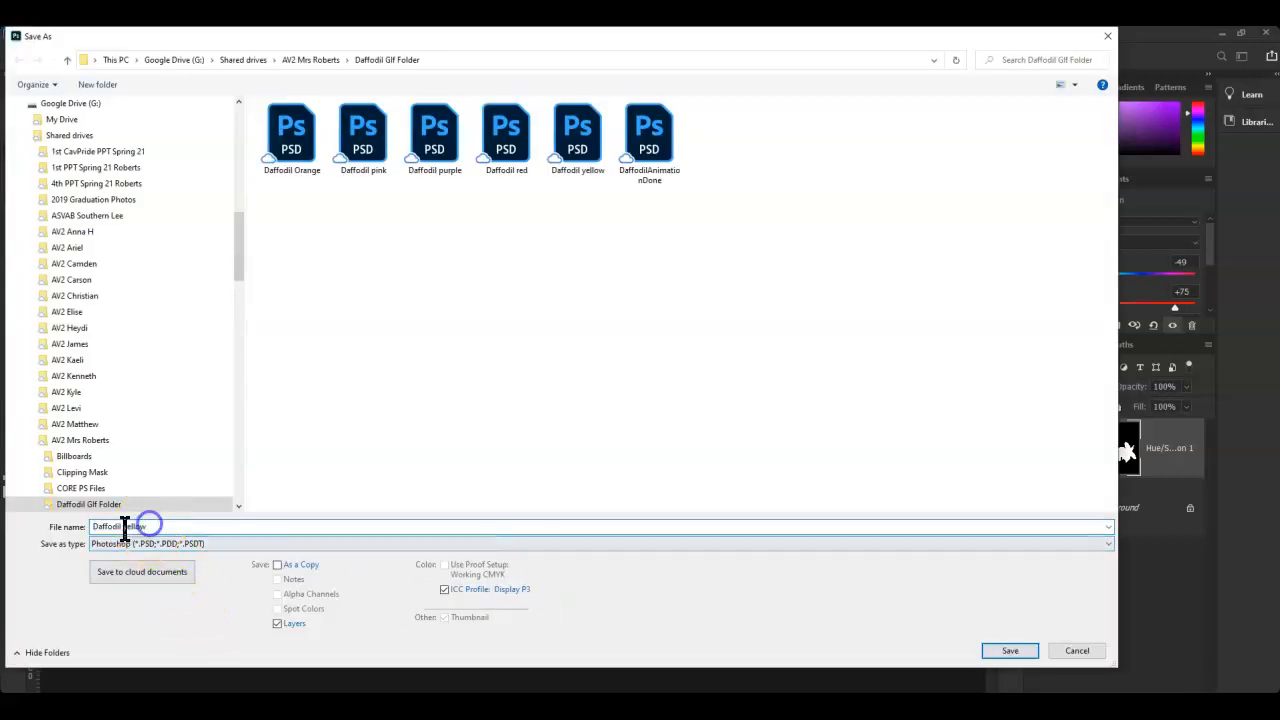
{"action": "key", "text": "BackSpace"}
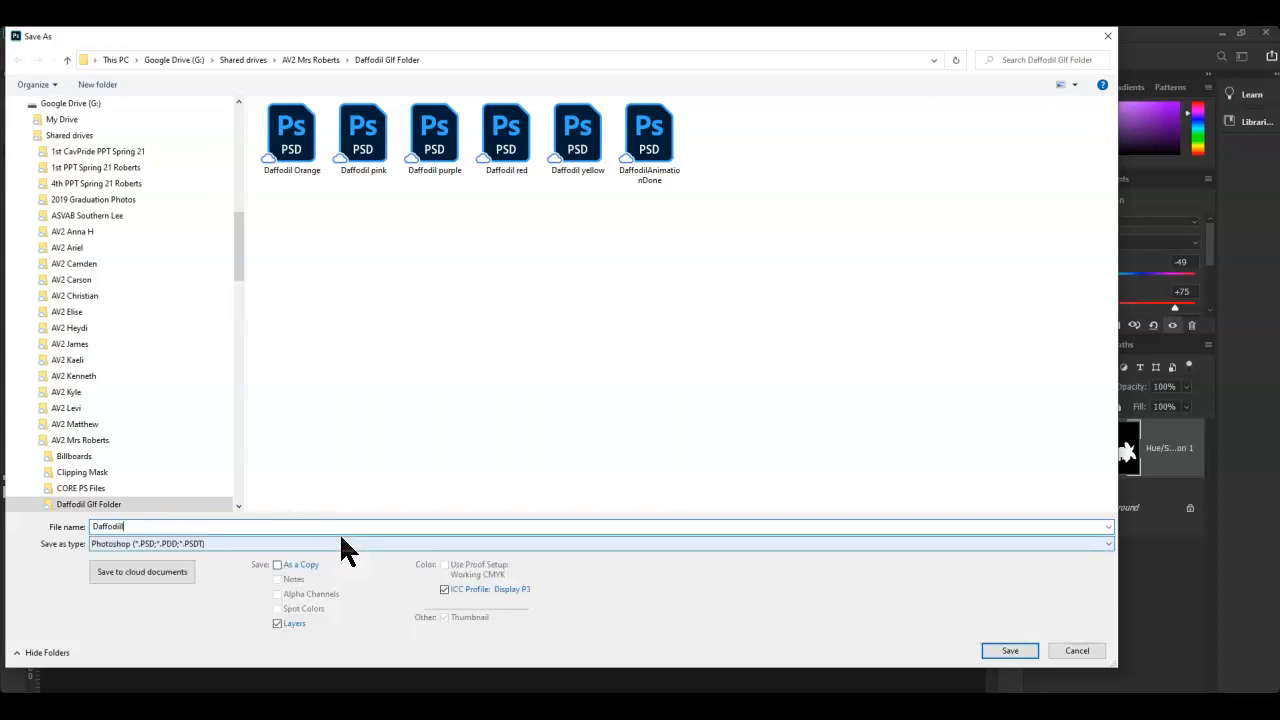
{"action": "type", "text": "deep red"}
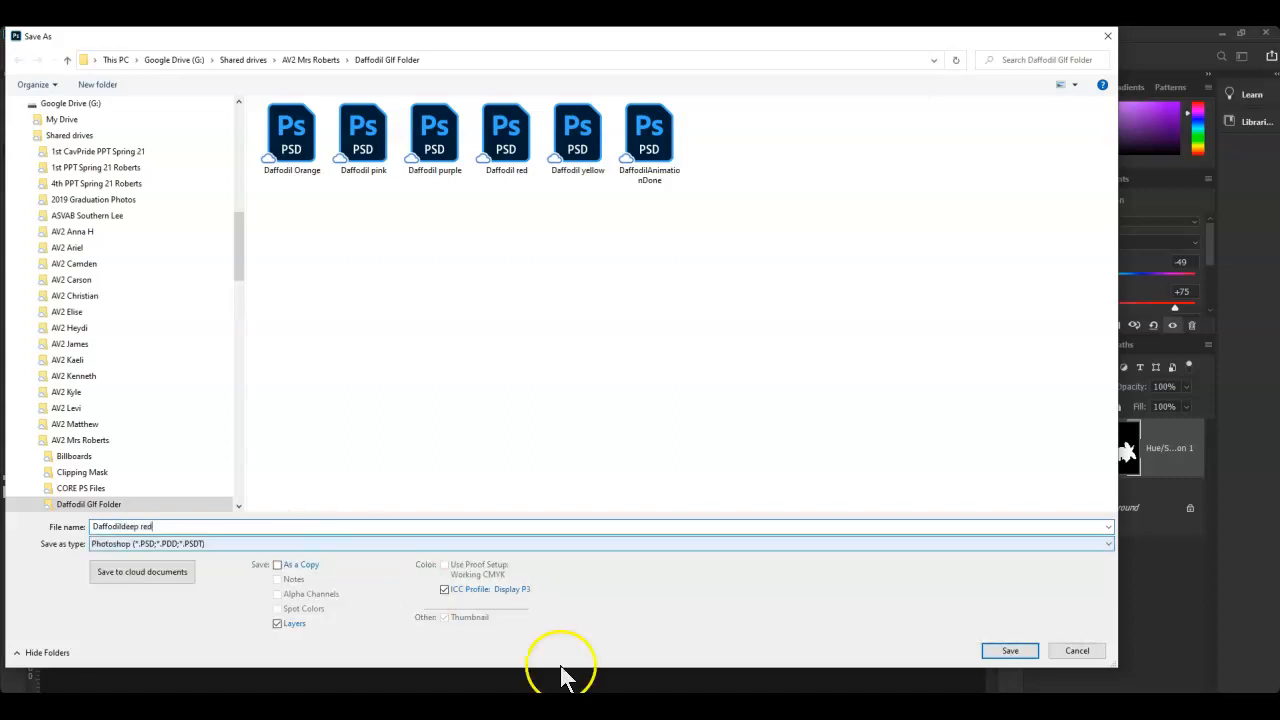
{"action": "left_click", "coordinate": [1002, 651]}
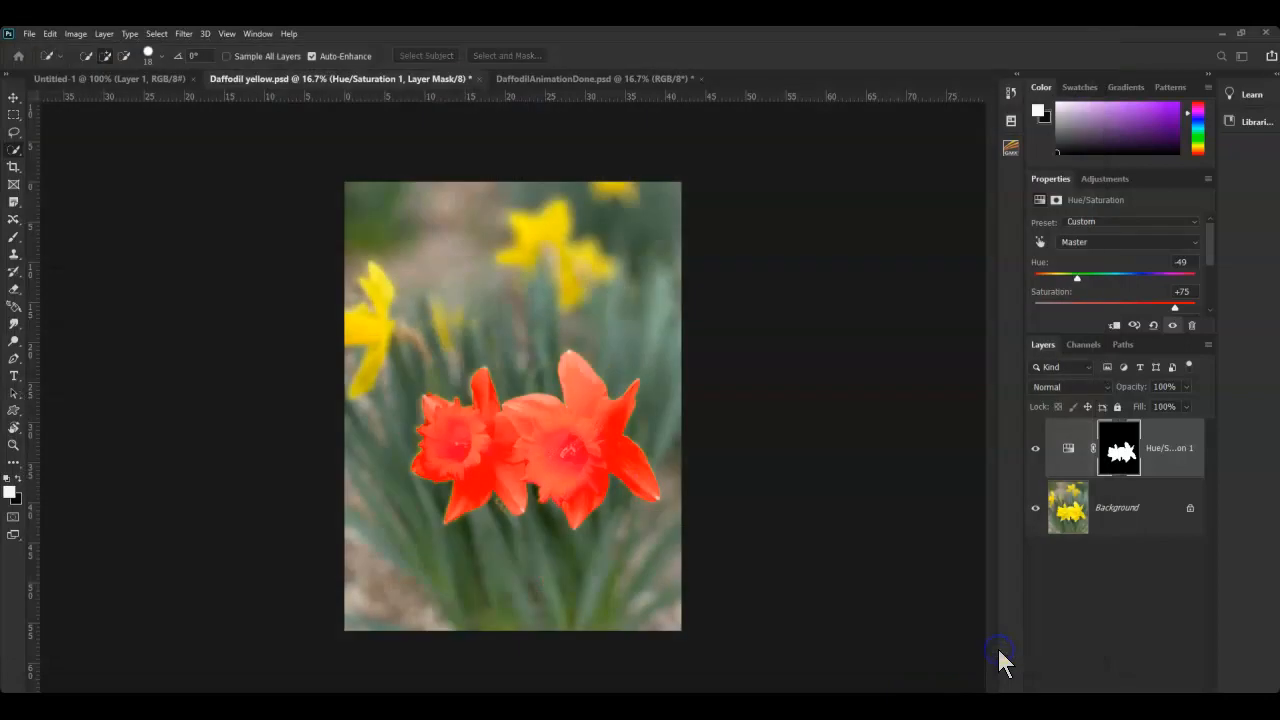
{"action": "left_click", "coordinate": [845, 272]}
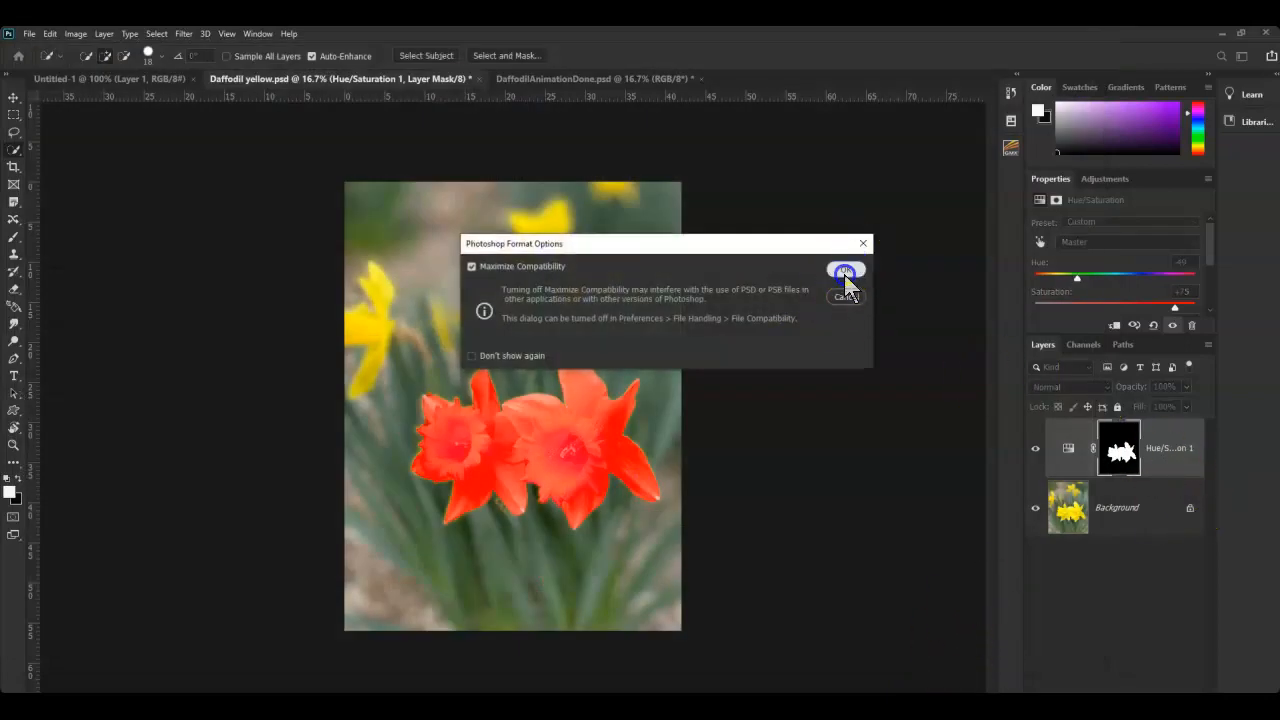
{"action": "left_click_drag", "start_coordinate": [1080, 288], "coordinate": [1117, 304]}
- Reset the master saturation to 0 and limit the adjustment to the Cyans range
{"action": "left_click", "coordinate": [1071, 246]}
{"action": "left_click", "coordinate": [1070, 248]}
{"action": "left_click", "coordinate": [1040, 242]}
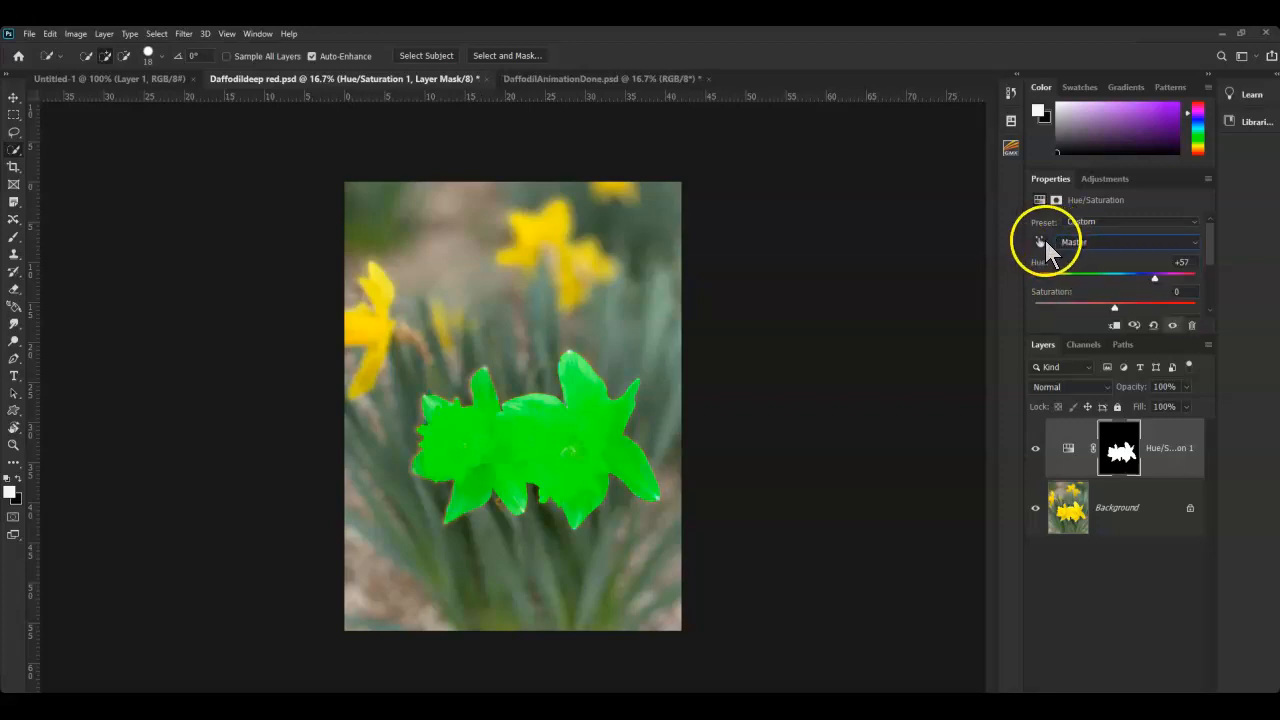
{"action": "left_click", "coordinate": [1079, 243]}
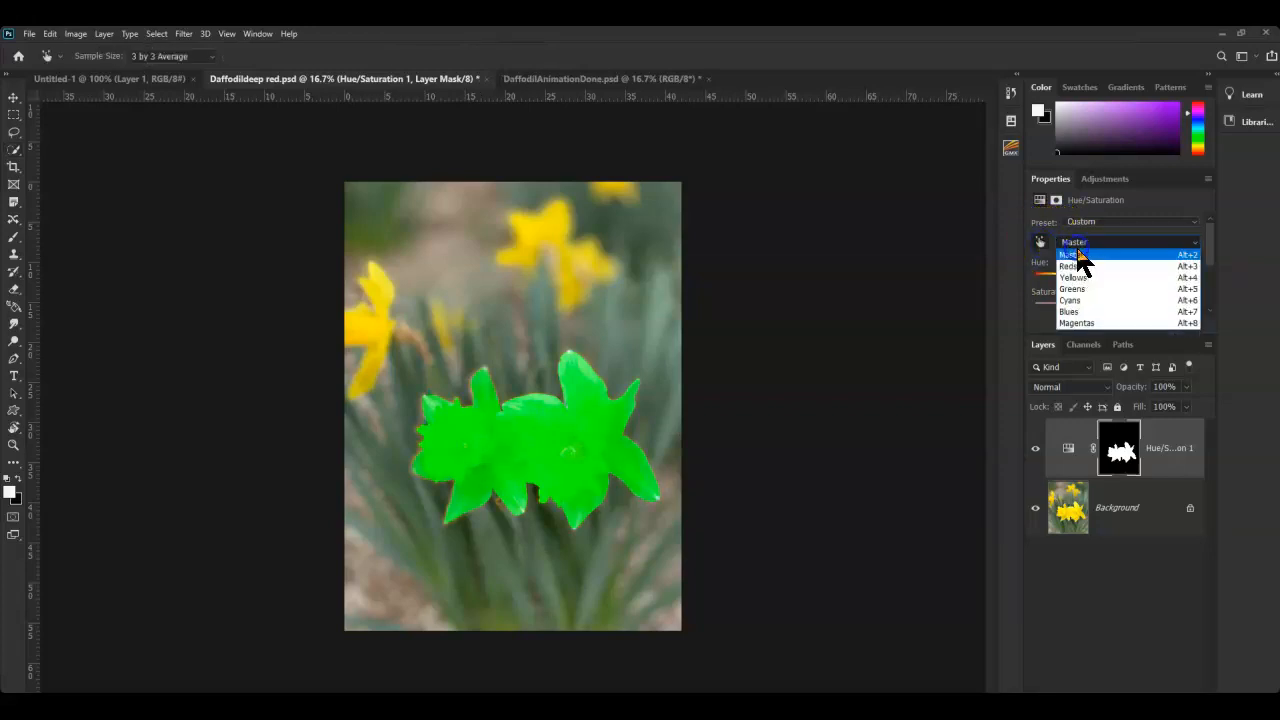
{"action": "left_click", "coordinate": [1070, 300]}
- Set the Cyans range to Hue +28 and Saturation +38
{"action": "left_click", "coordinate": [1084, 243]}
{"action": "left_click", "coordinate": [1080, 225]}
{"action": "left_click", "coordinate": [1080, 224]}
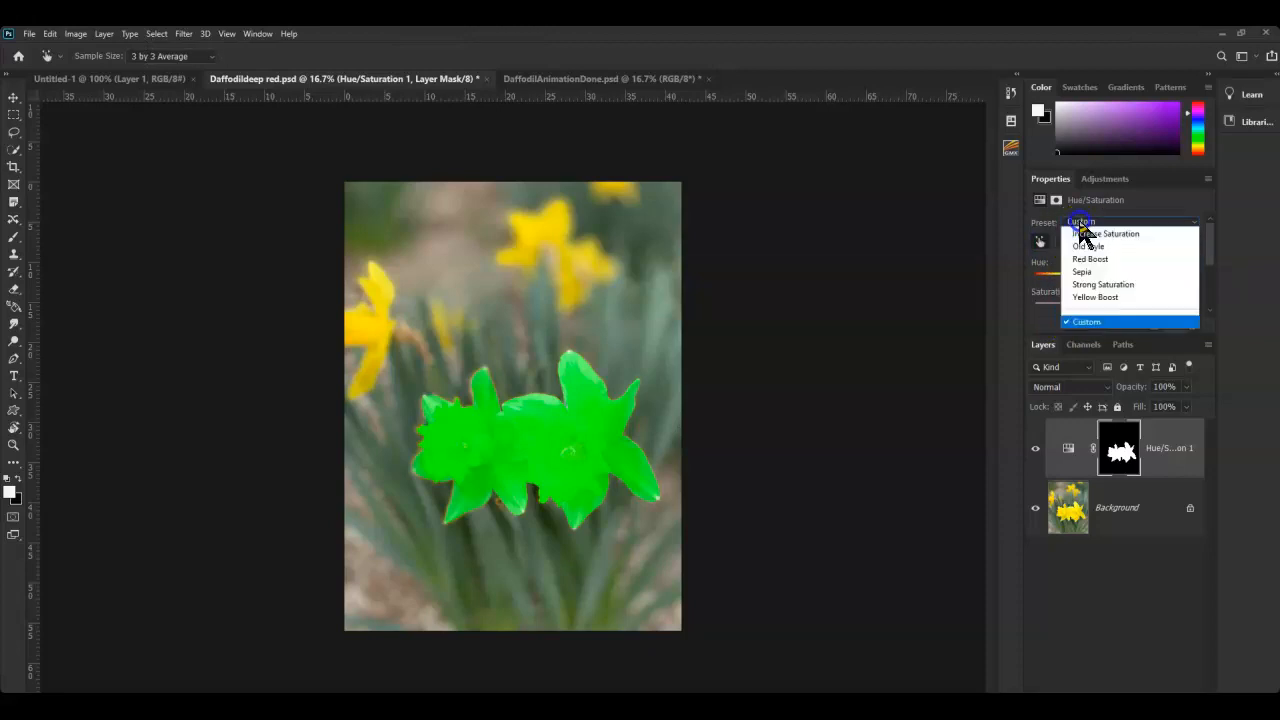
{"action": "left_click", "coordinate": [1086, 226]}
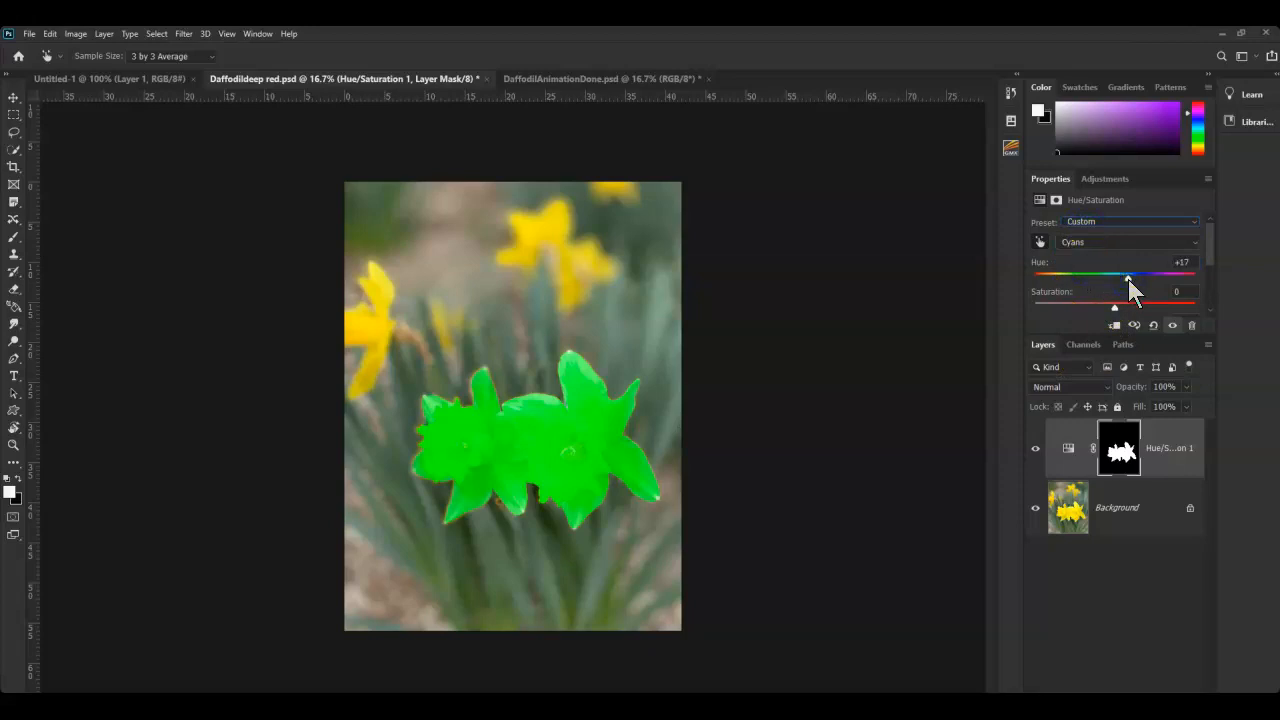
{"action": "left_click", "coordinate": [1117, 311]}
{"action": "left_click", "coordinate": [29, 34]}
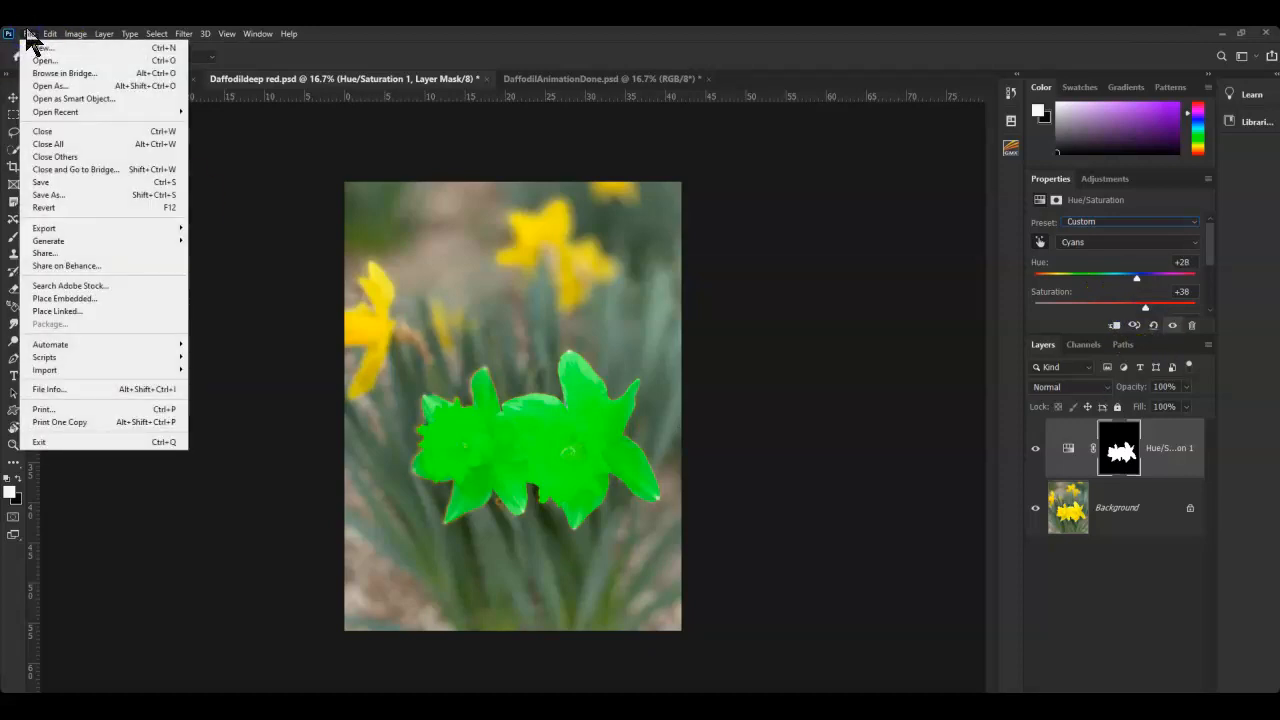
- Save the green version as 'Daffodildeepneongreen.psd', accepting Format Options, then deselect the adjustment layer
{"action": "left_click", "coordinate": [55, 194]}
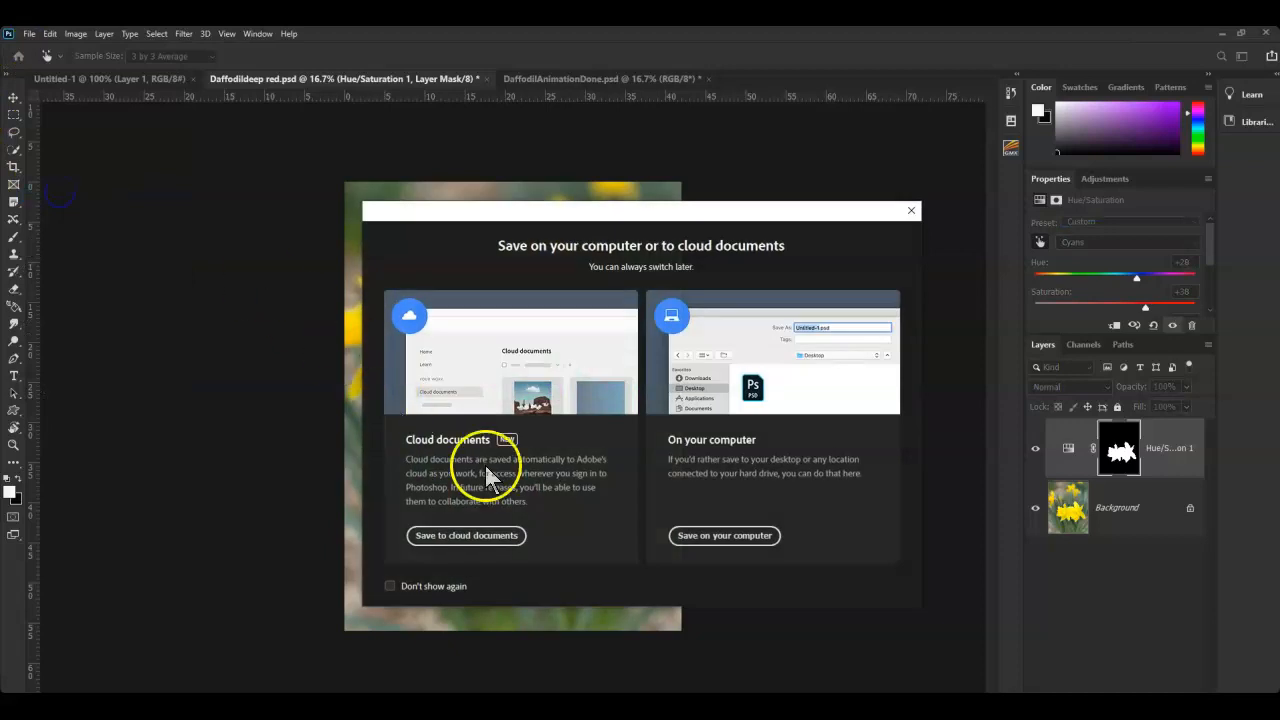
{"action": "left_click", "coordinate": [733, 540]}
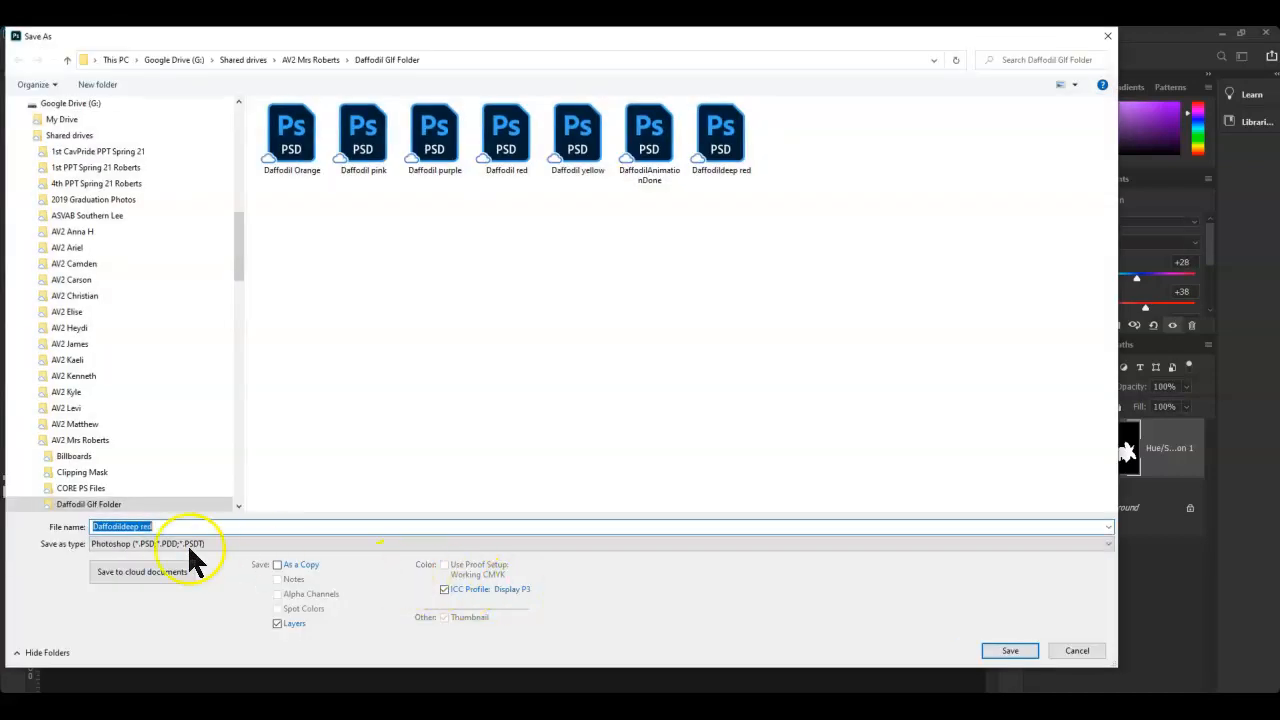
{"action": "left_click", "coordinate": [172, 530]}
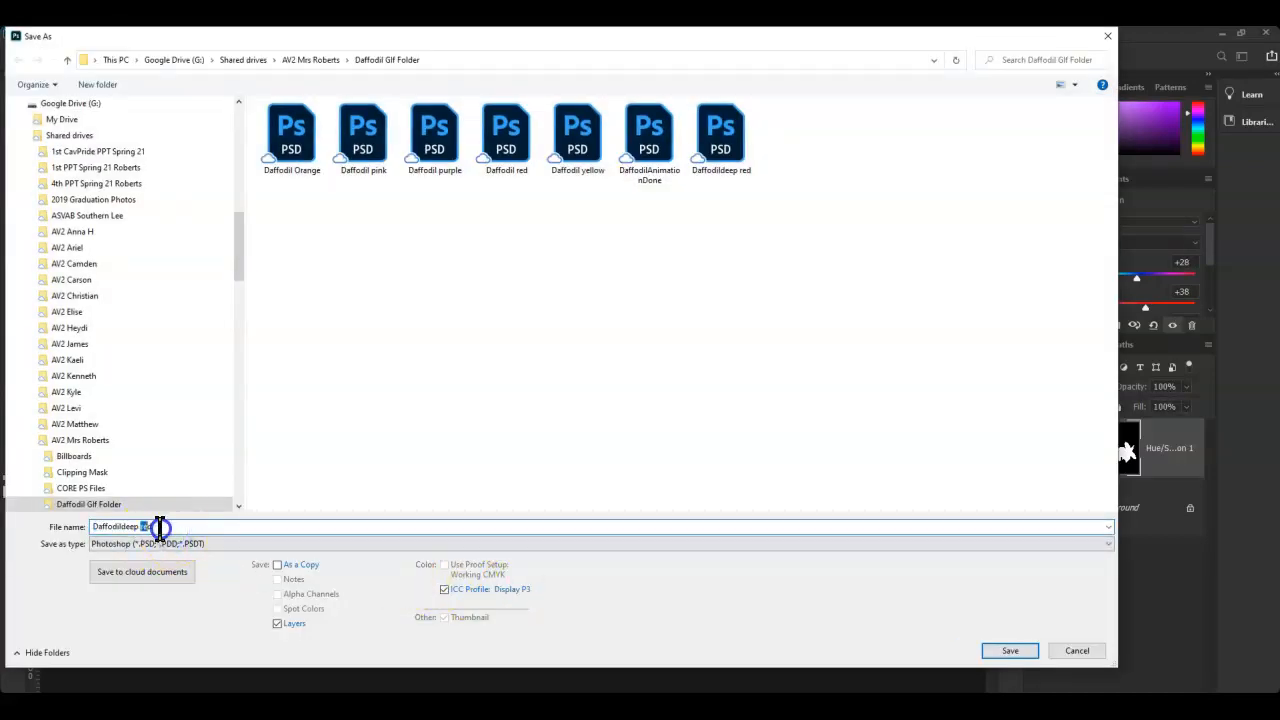
{"action": "key", "text": "BackSpace"}
{"action": "type", "text": "e"}
{"action": "key", "text": "BackSpace"}
{"action": "type", "text": "neon"}
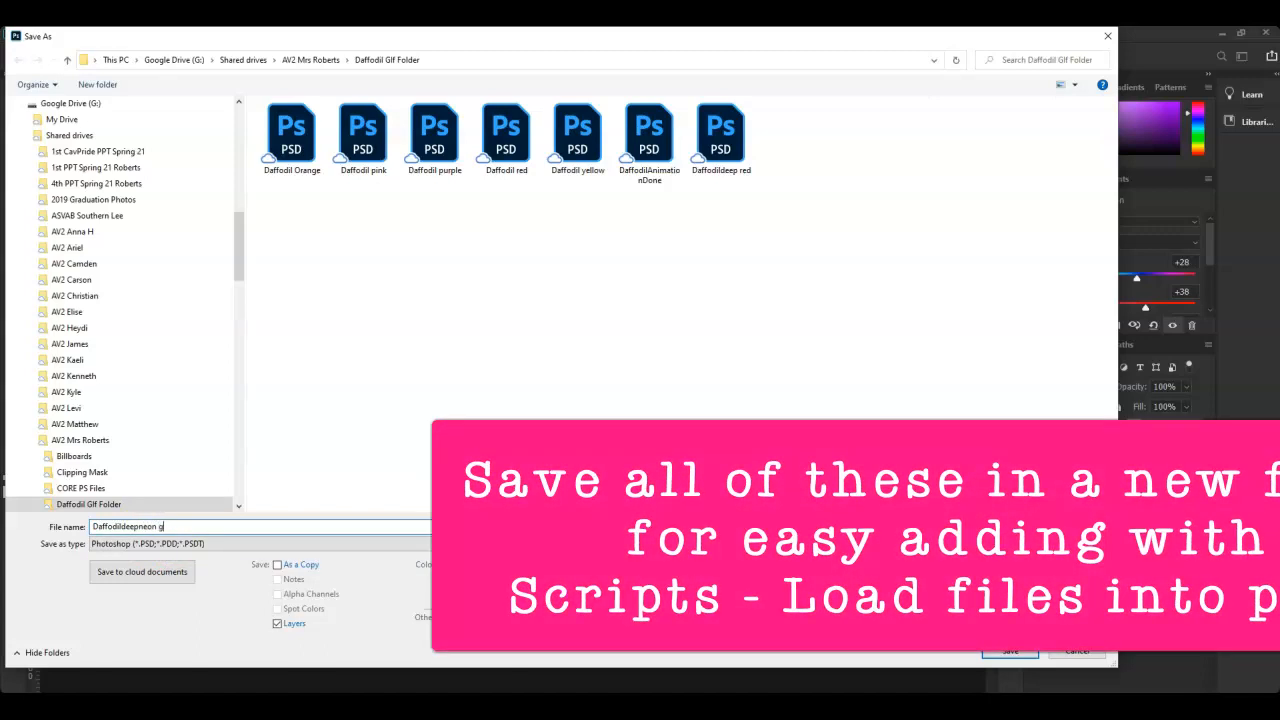
{"action": "type", "text": "rg"}
{"action": "key", "text": "BackSpace"}
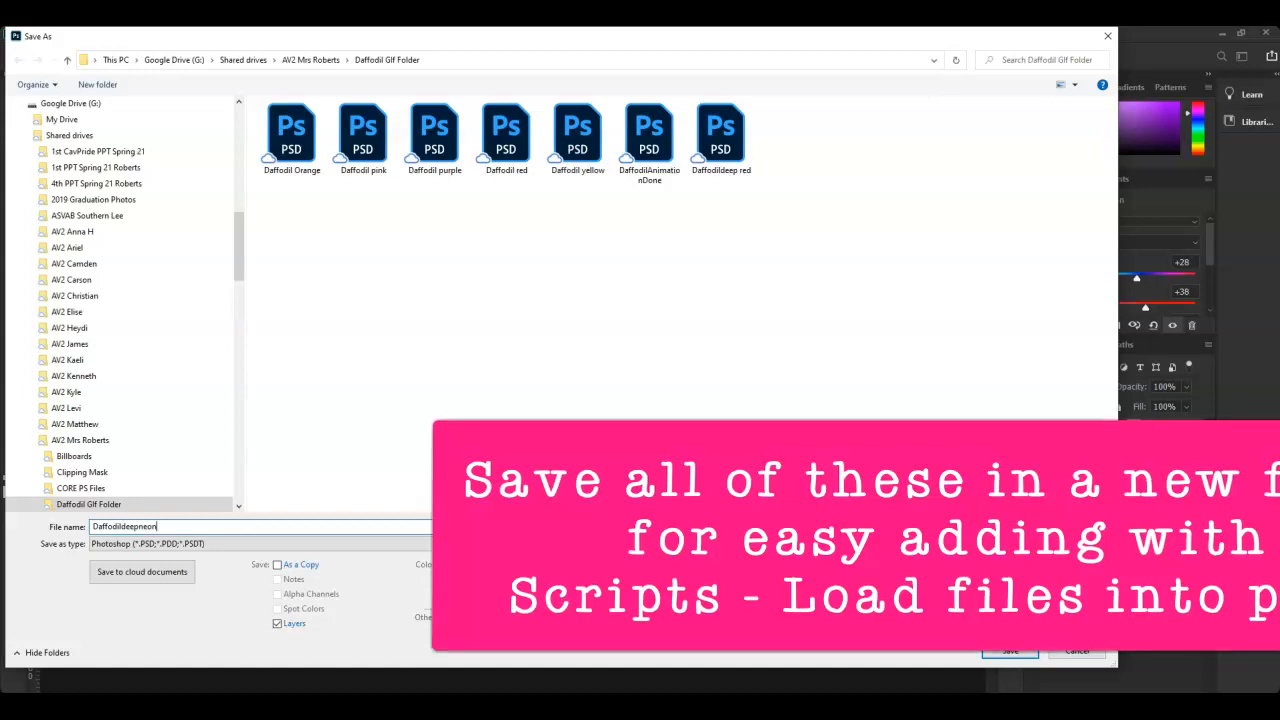
{"action": "type", "text": "een"}
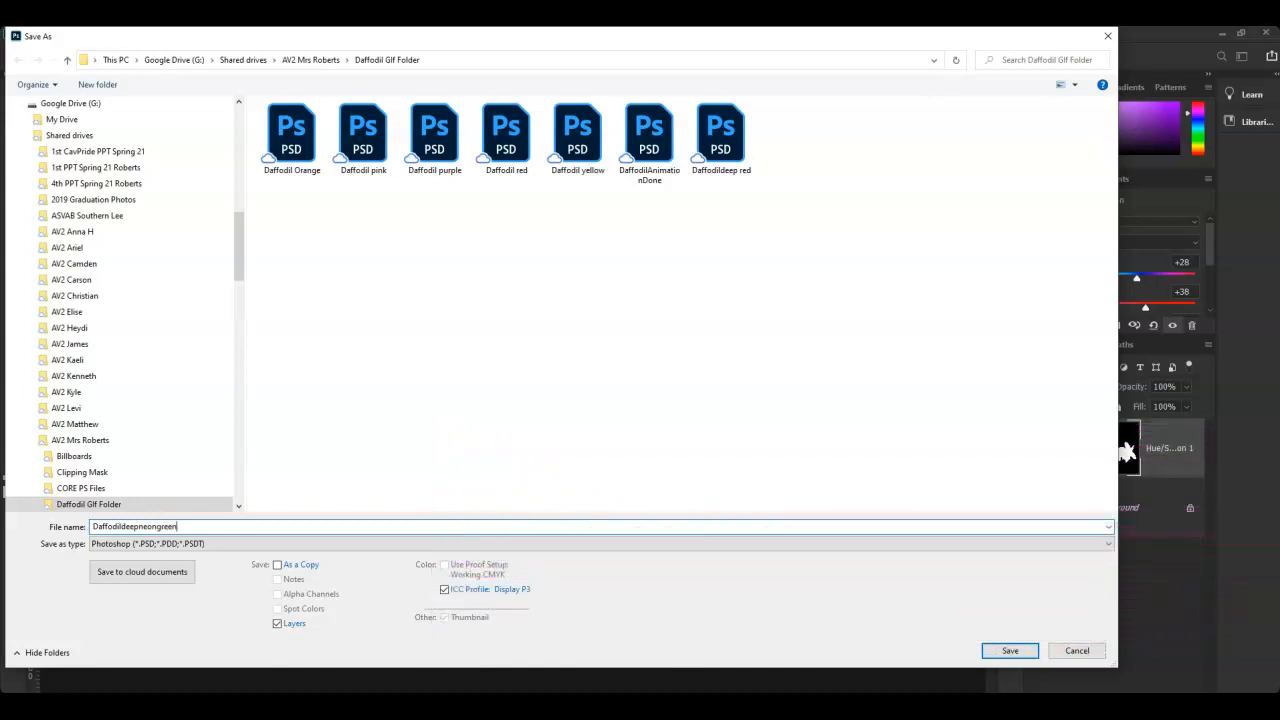
{"action": "key", "text": "Return"}
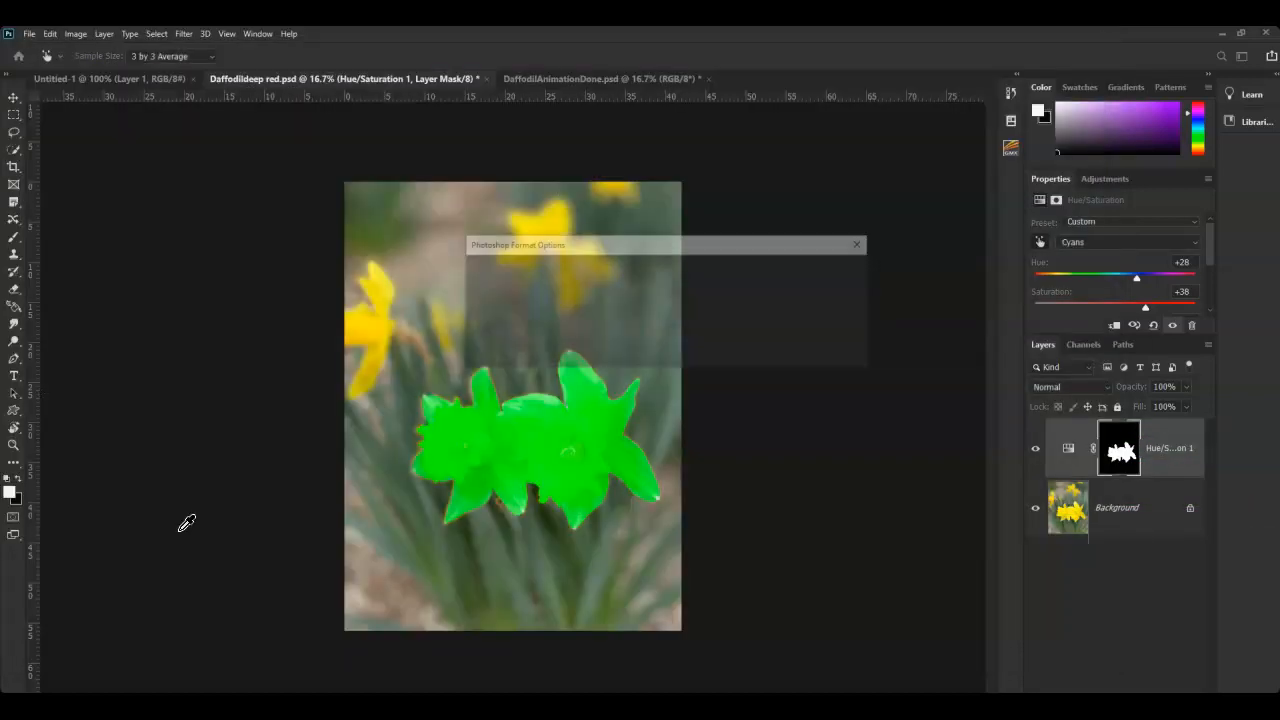
{"action": "left_click", "coordinate": [850, 268]}
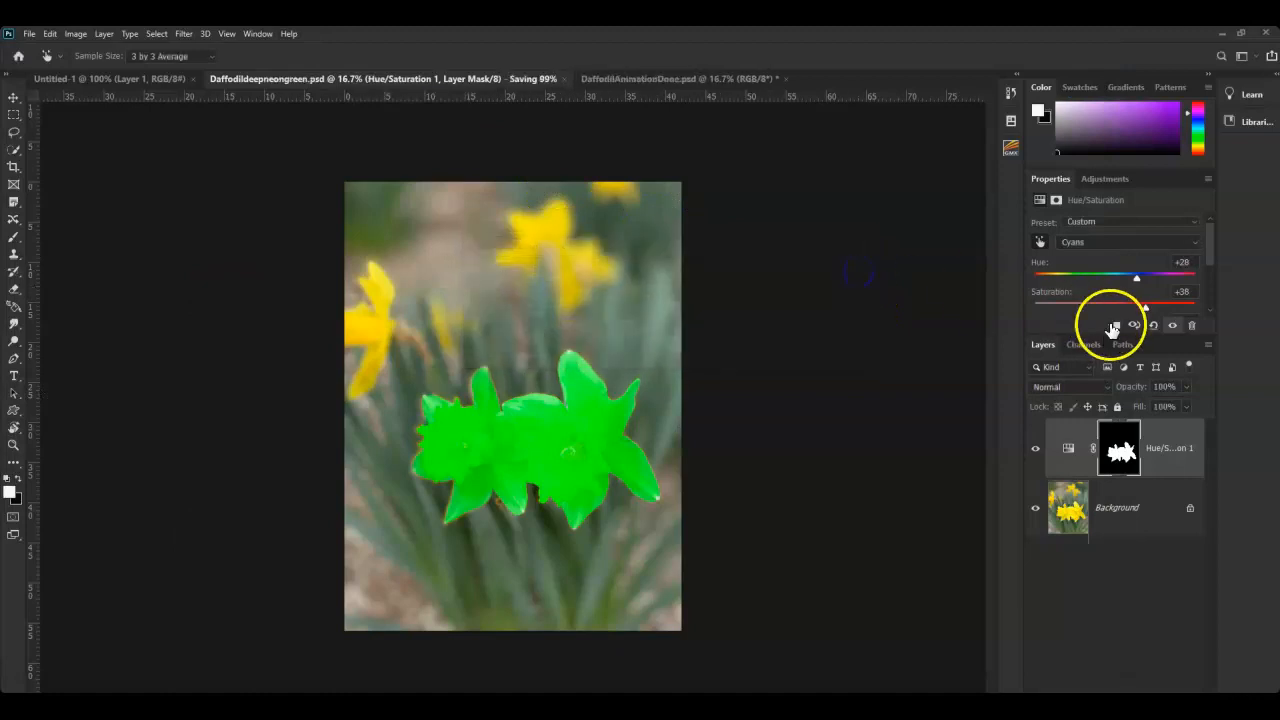
{"action": "left_click", "coordinate": [1150, 625]}
{"action": "key", "text": "w"}
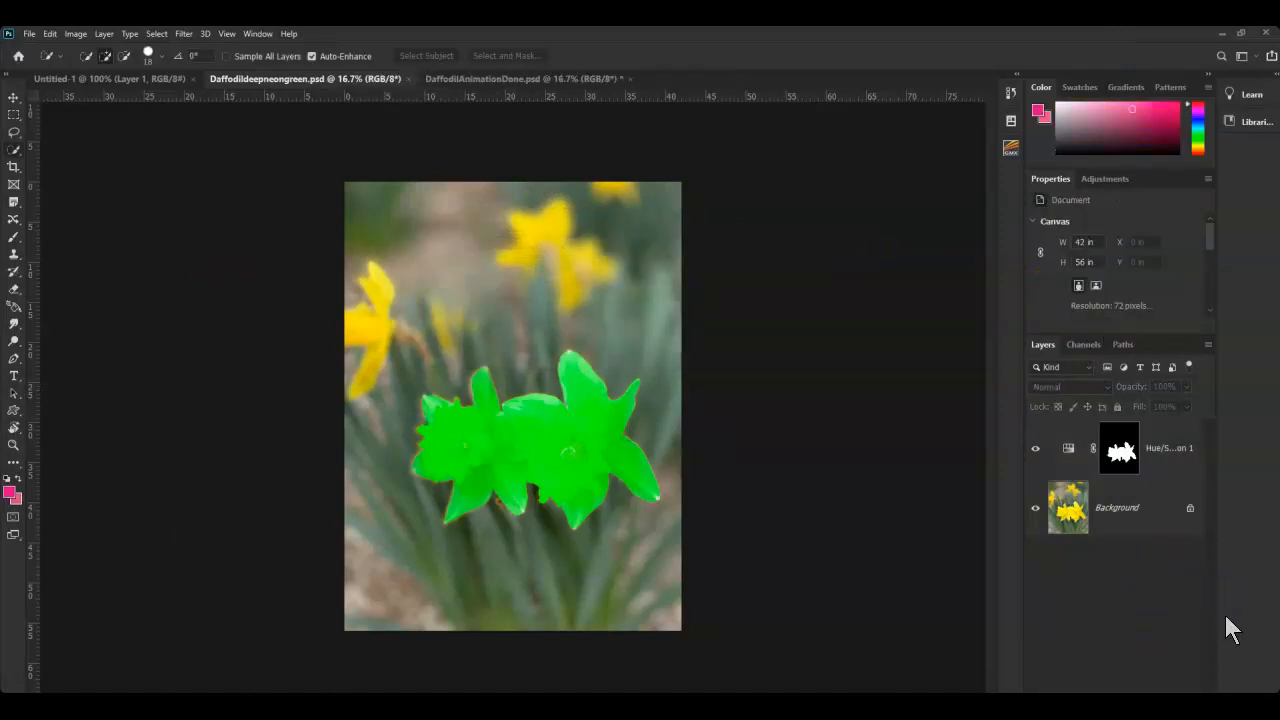
- Close DaffodilAnimationDone.psd without saving, switch to the Motion workspace, and return to Daffodildeepneongreen
{"action": "left_click", "coordinate": [632, 79]}
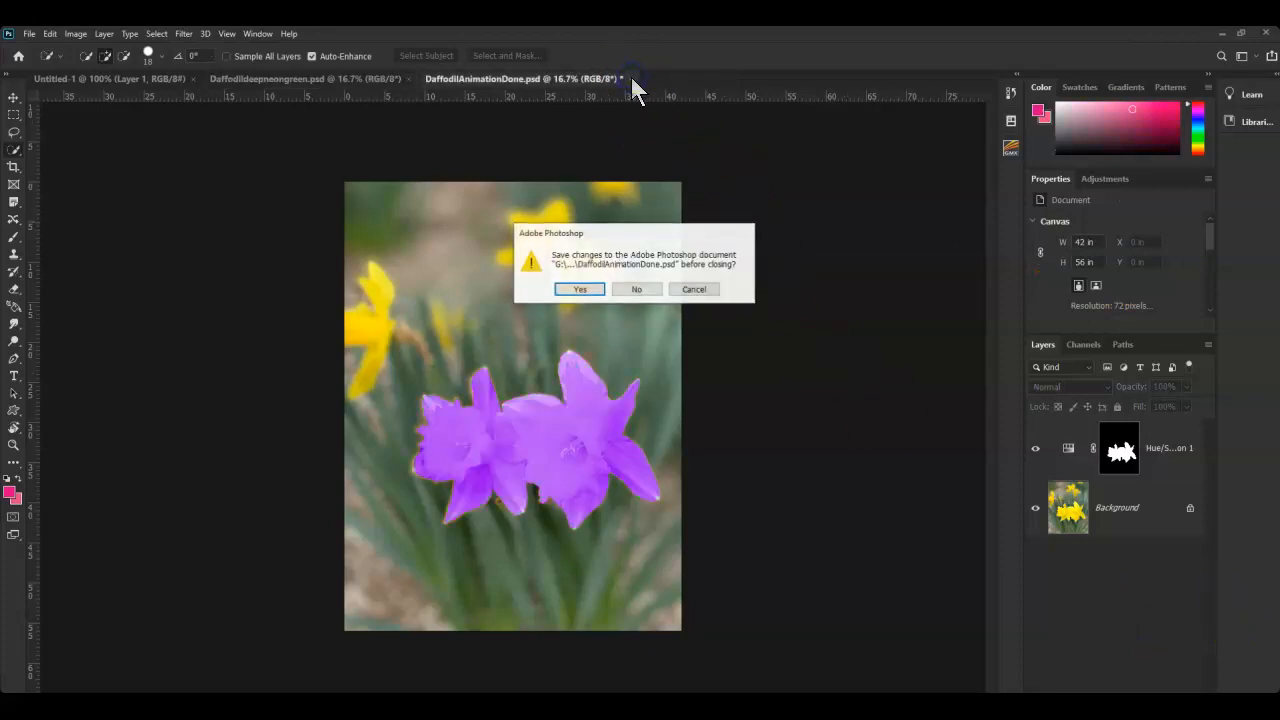
{"action": "left_click", "coordinate": [637, 290]}
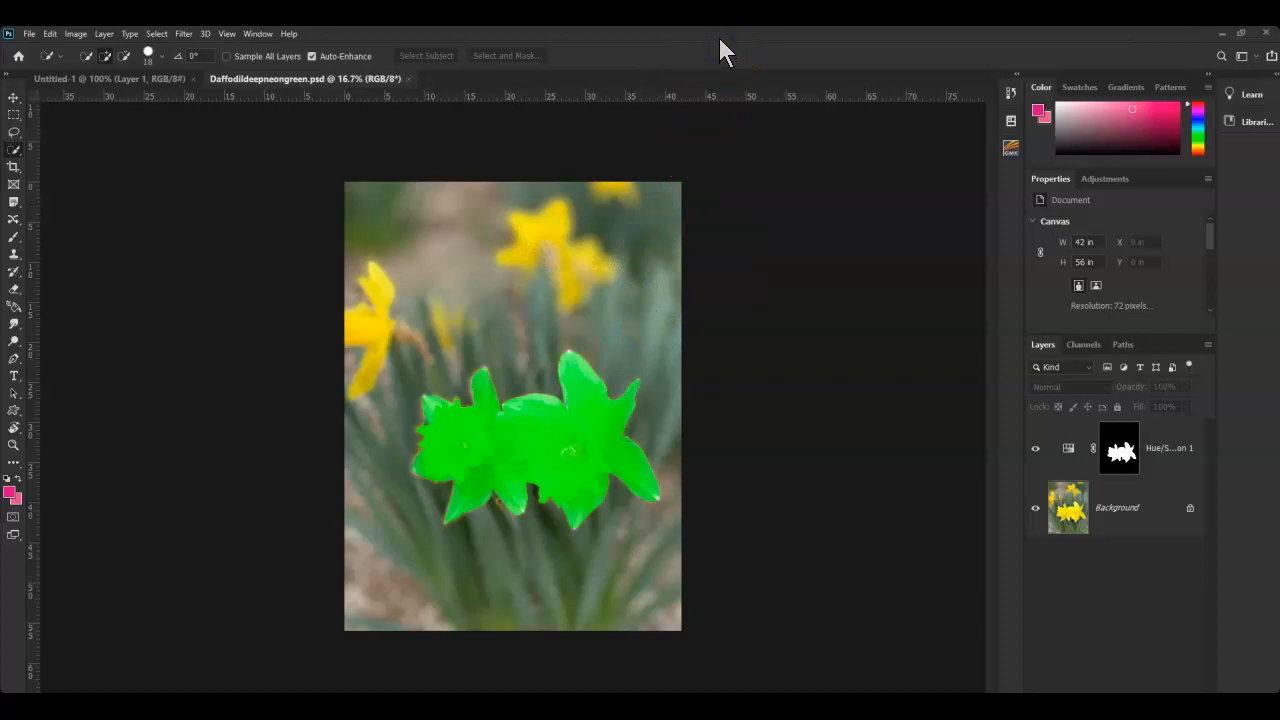
{"action": "left_click", "coordinate": [257, 33]}
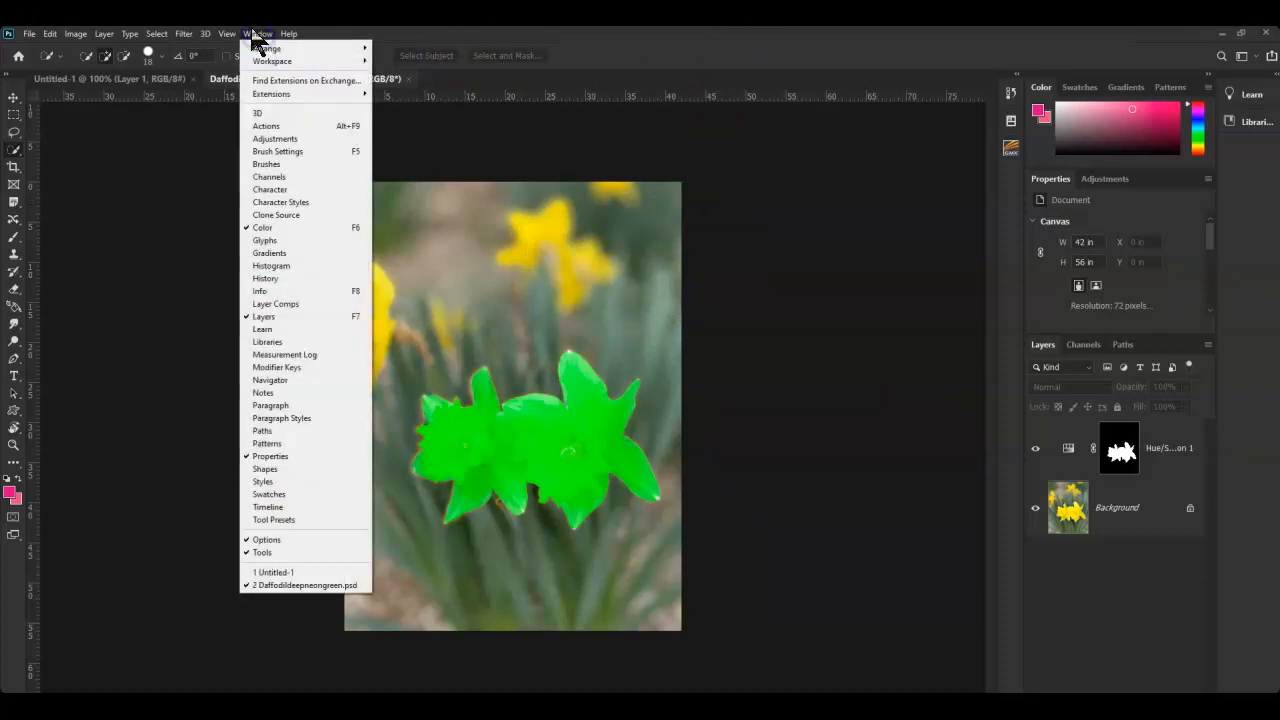
{"action": "mouse_move", "coordinate": [265, 60]}
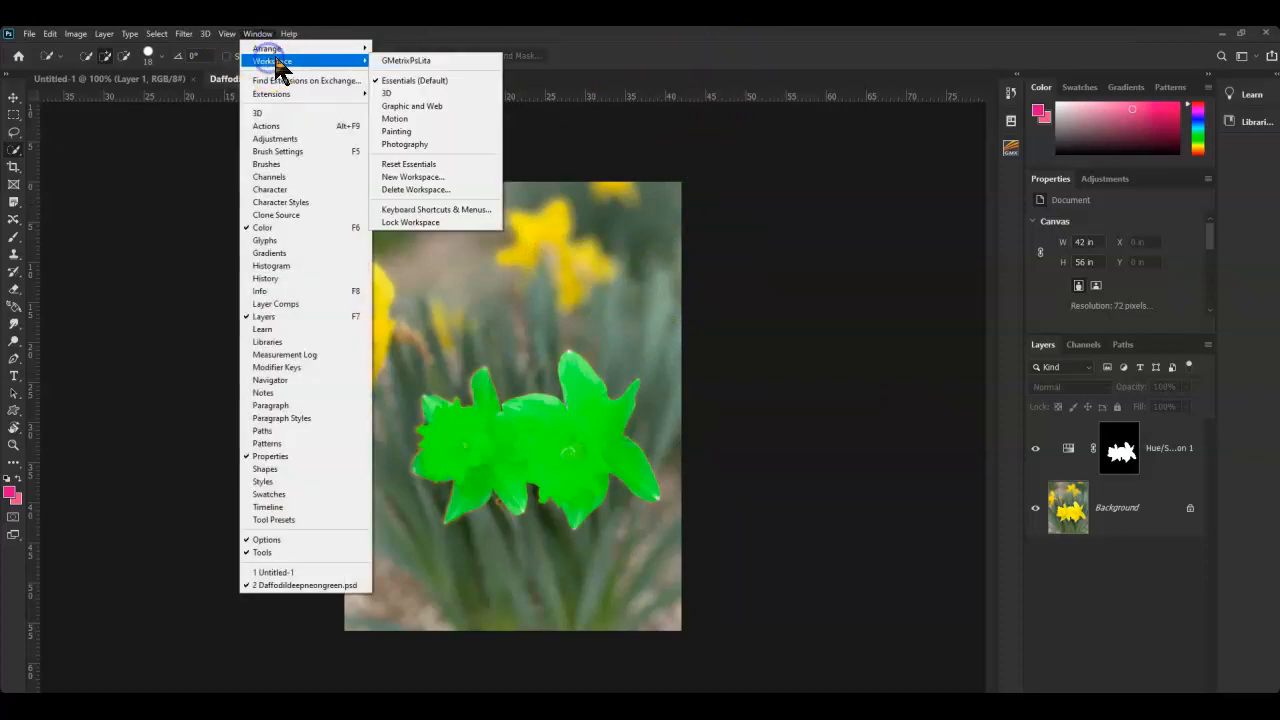
{"action": "left_click", "coordinate": [396, 119]}
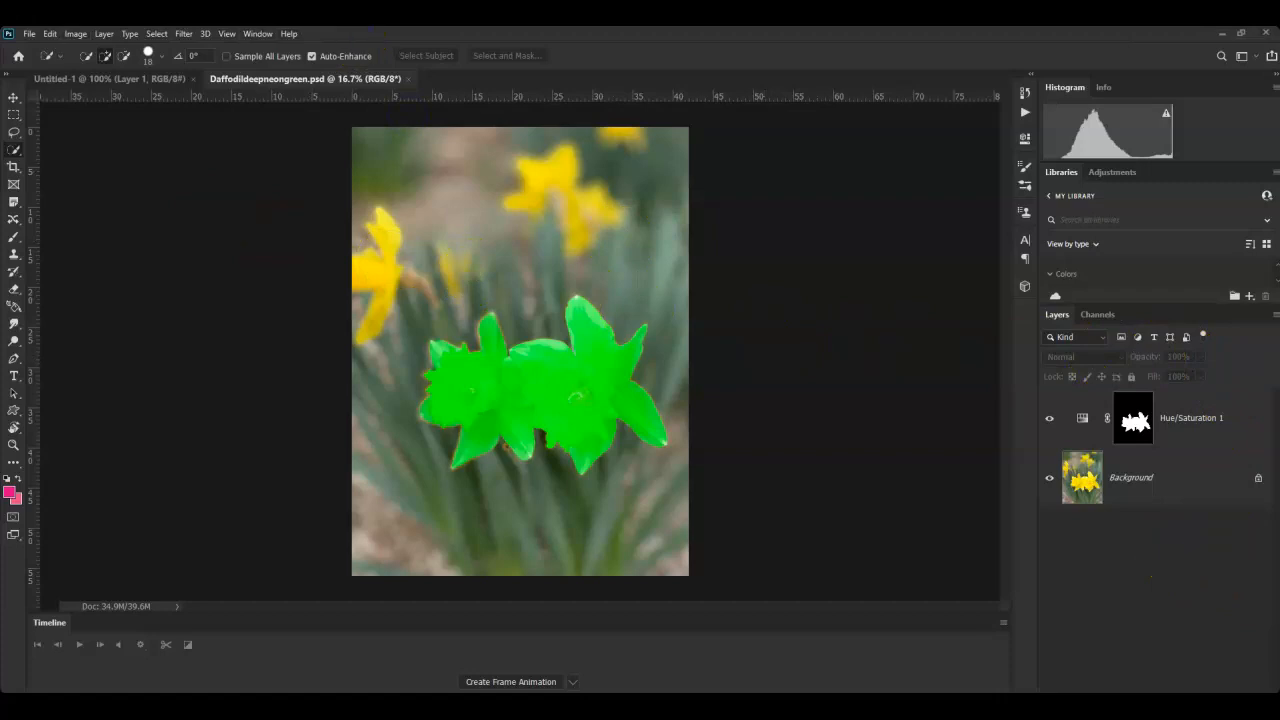
{"action": "left_click", "coordinate": [195, 84]}
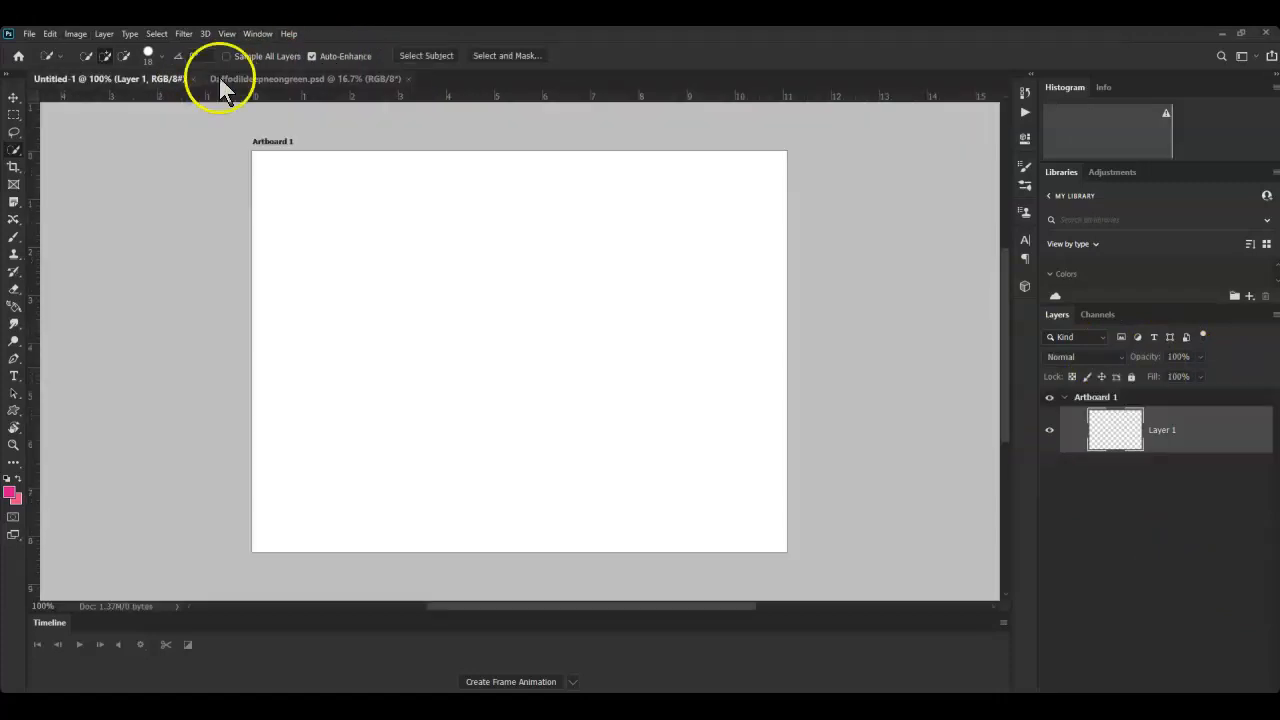
{"action": "left_click", "coordinate": [262, 84]}
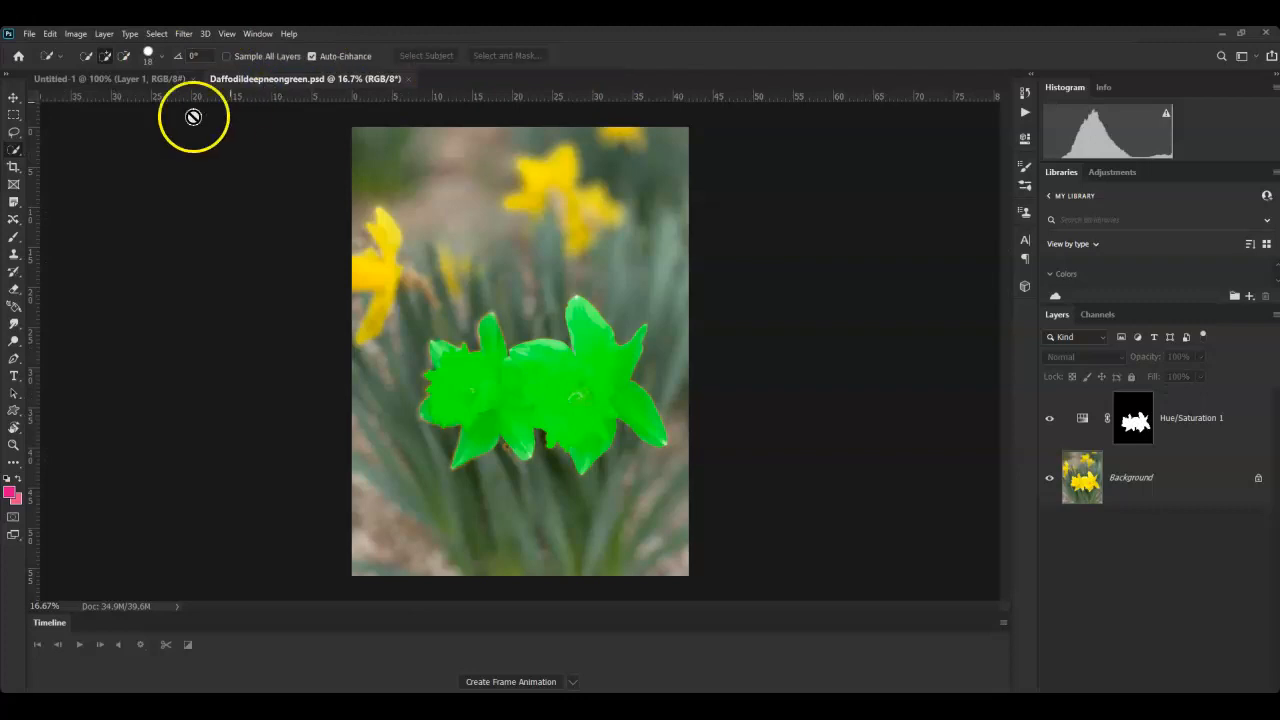
- Start Load Files into Stack with Daffodil GIf Folder as the source folder
{"action": "left_click", "coordinate": [30, 34]}
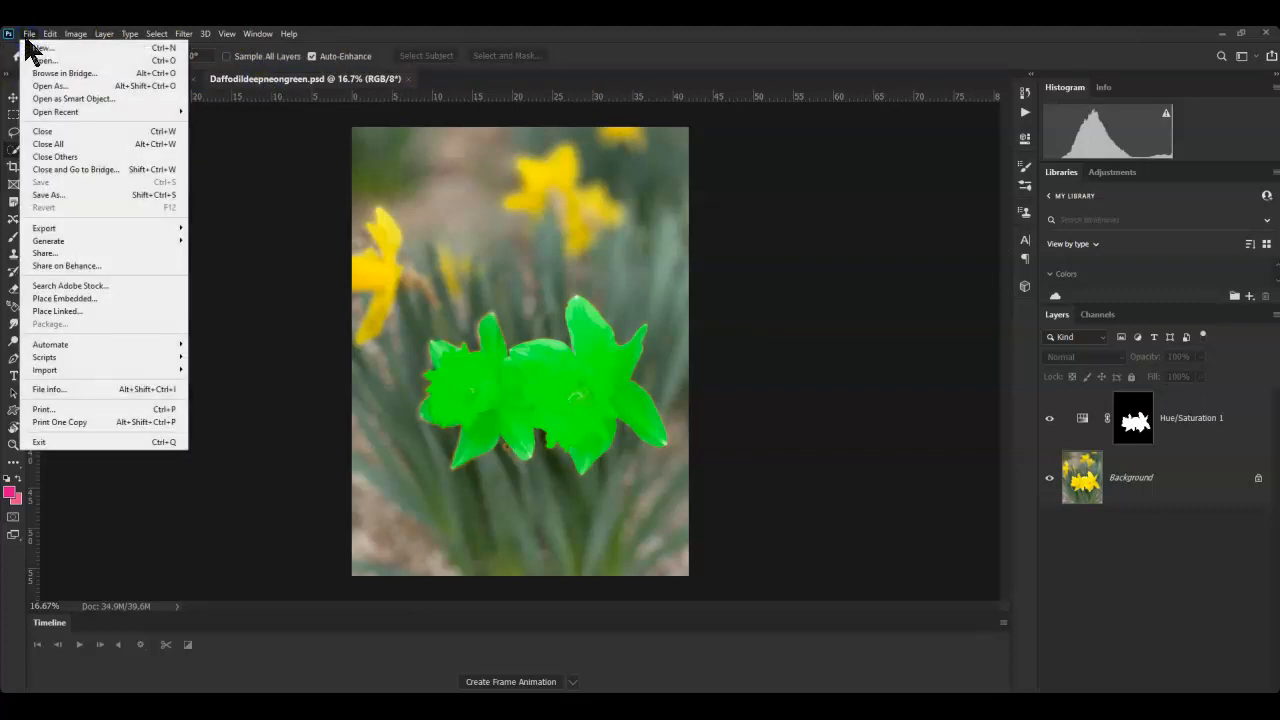
{"action": "left_click", "coordinate": [46, 358]}
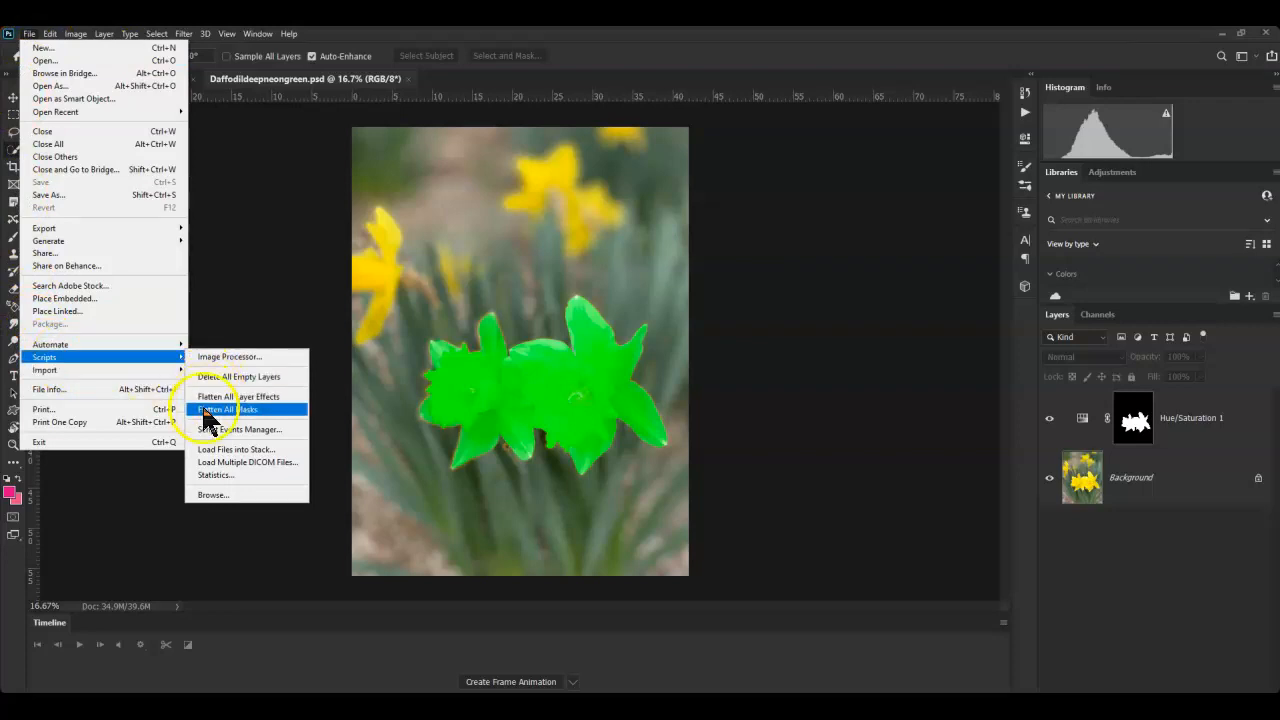
{"action": "left_click", "coordinate": [216, 452]}
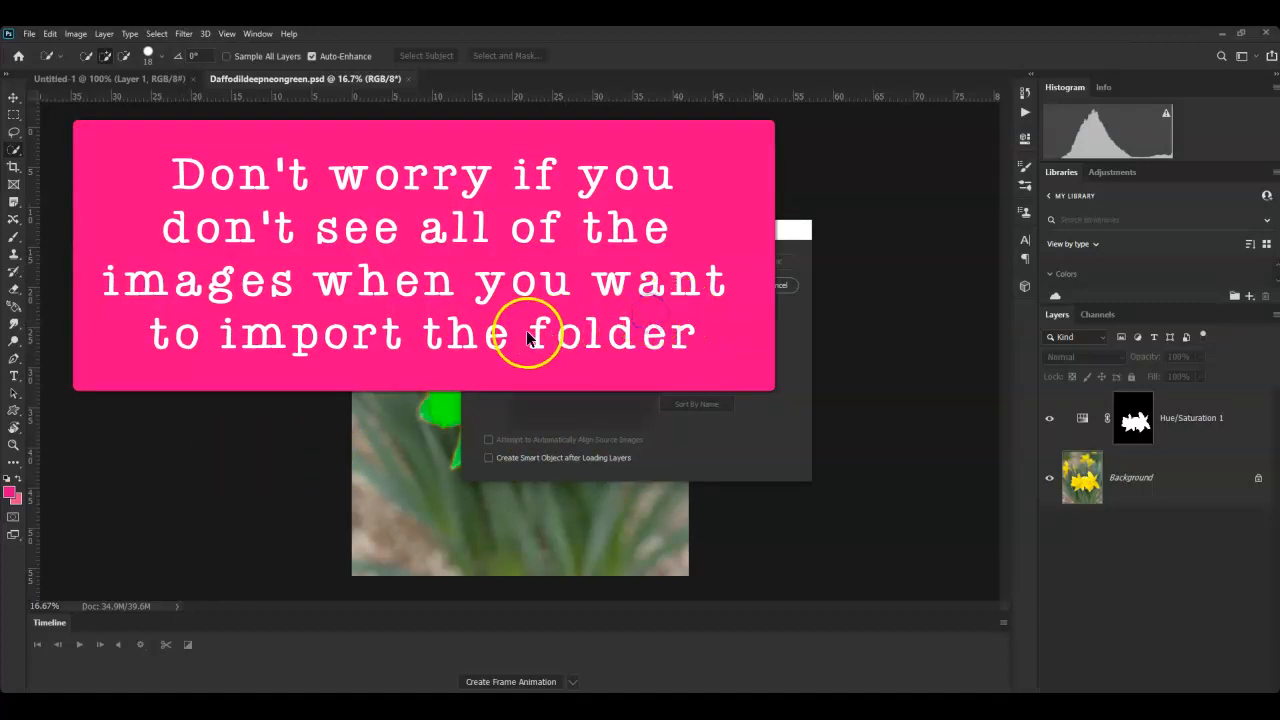
{"action": "left_click", "coordinate": [697, 322]}
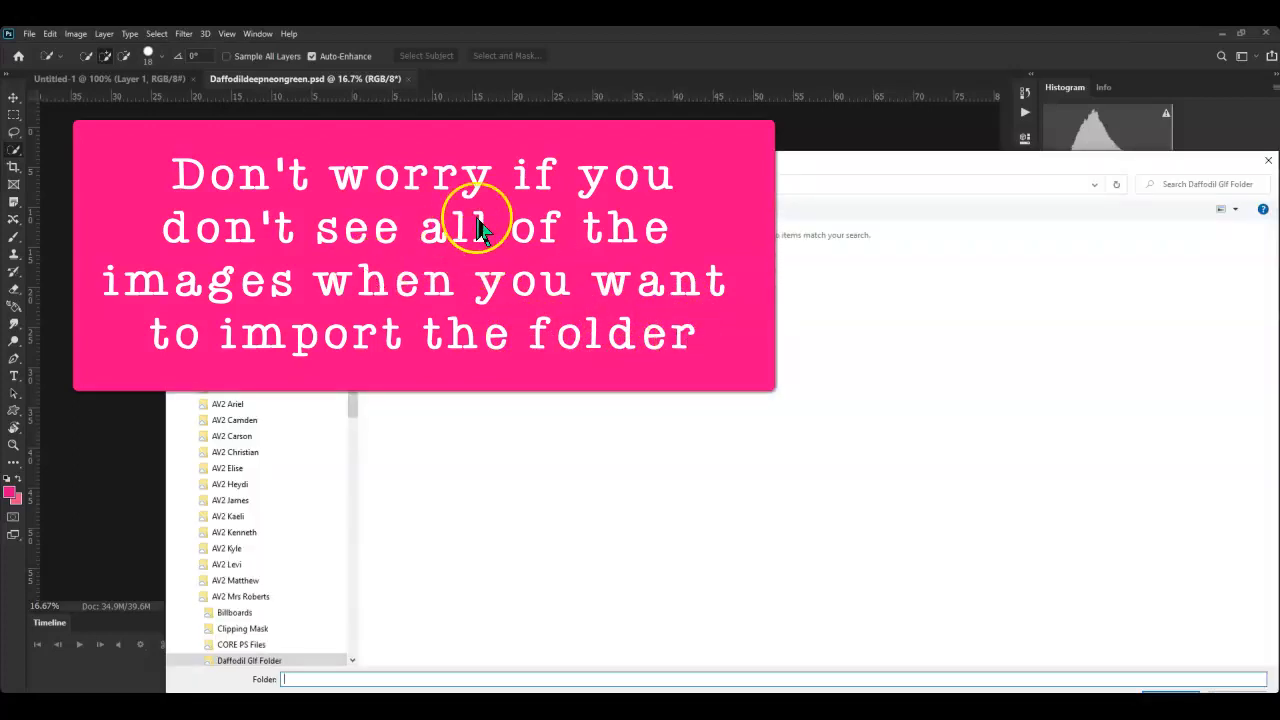
{"action": "left_click", "coordinate": [527, 179]}
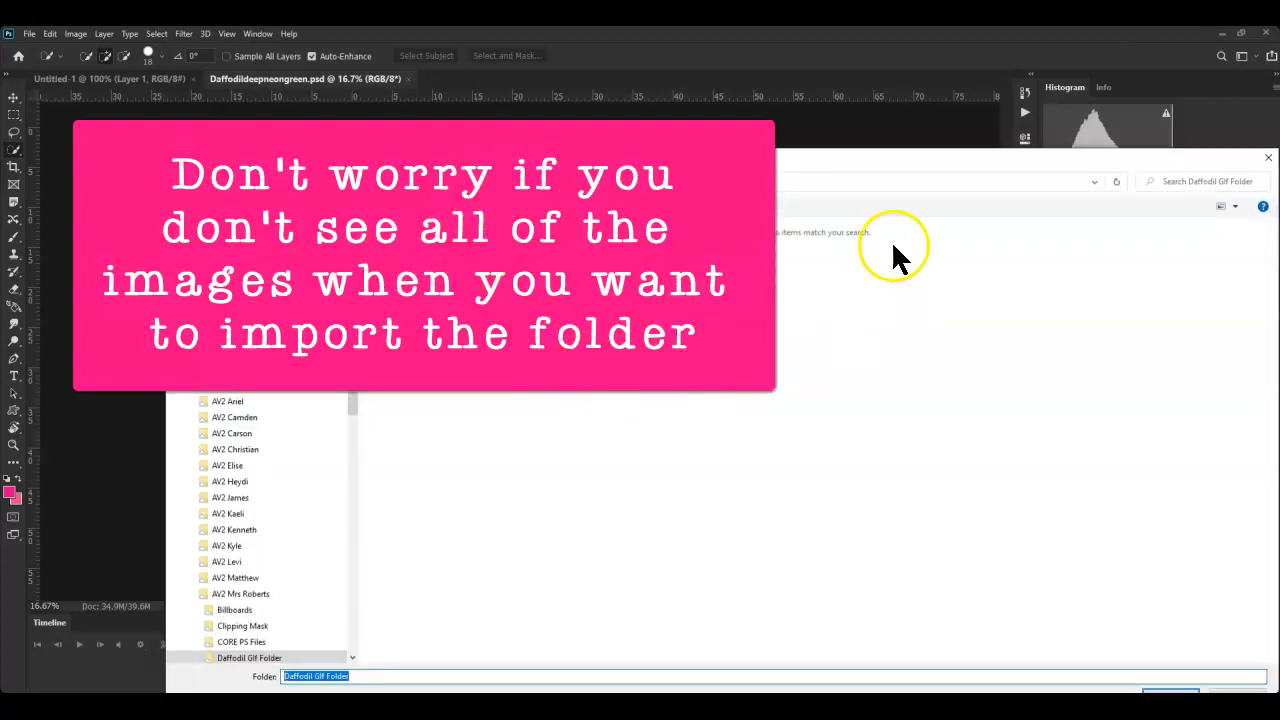
{"action": "left_click_drag", "start_coordinate": [783, 163], "coordinate": [766, 106]}
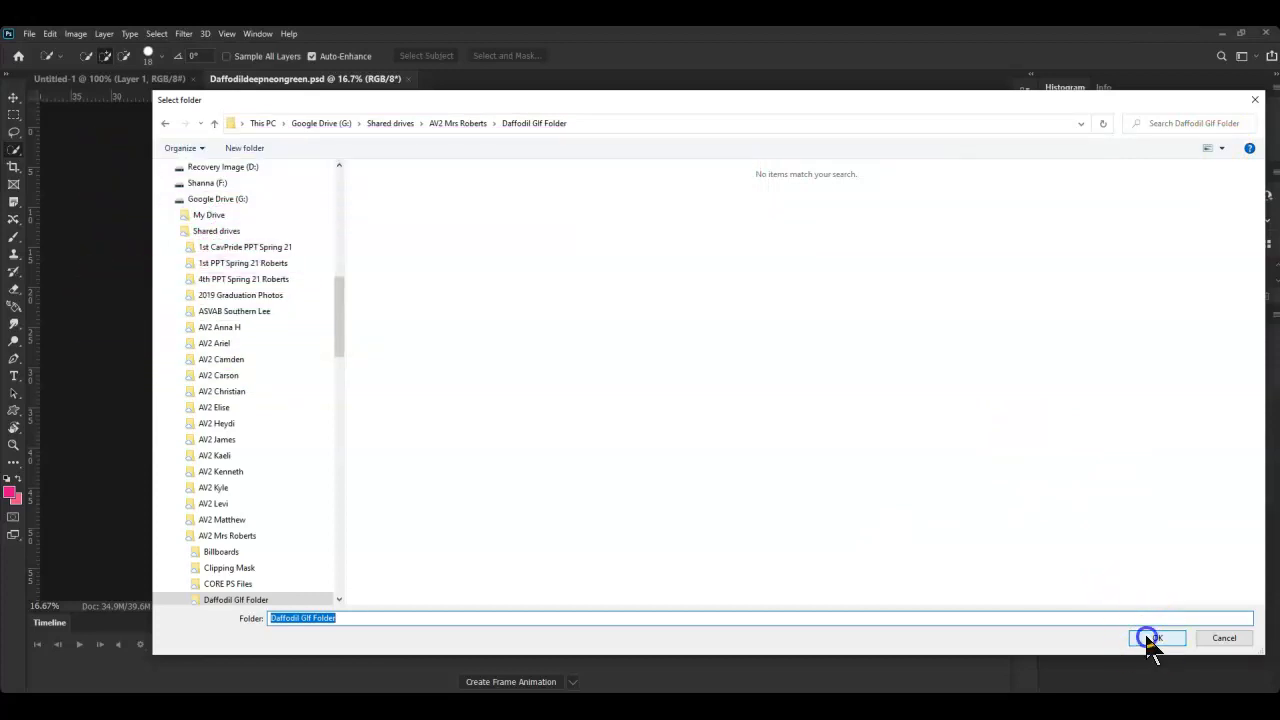
{"action": "left_click", "coordinate": [1155, 639]}
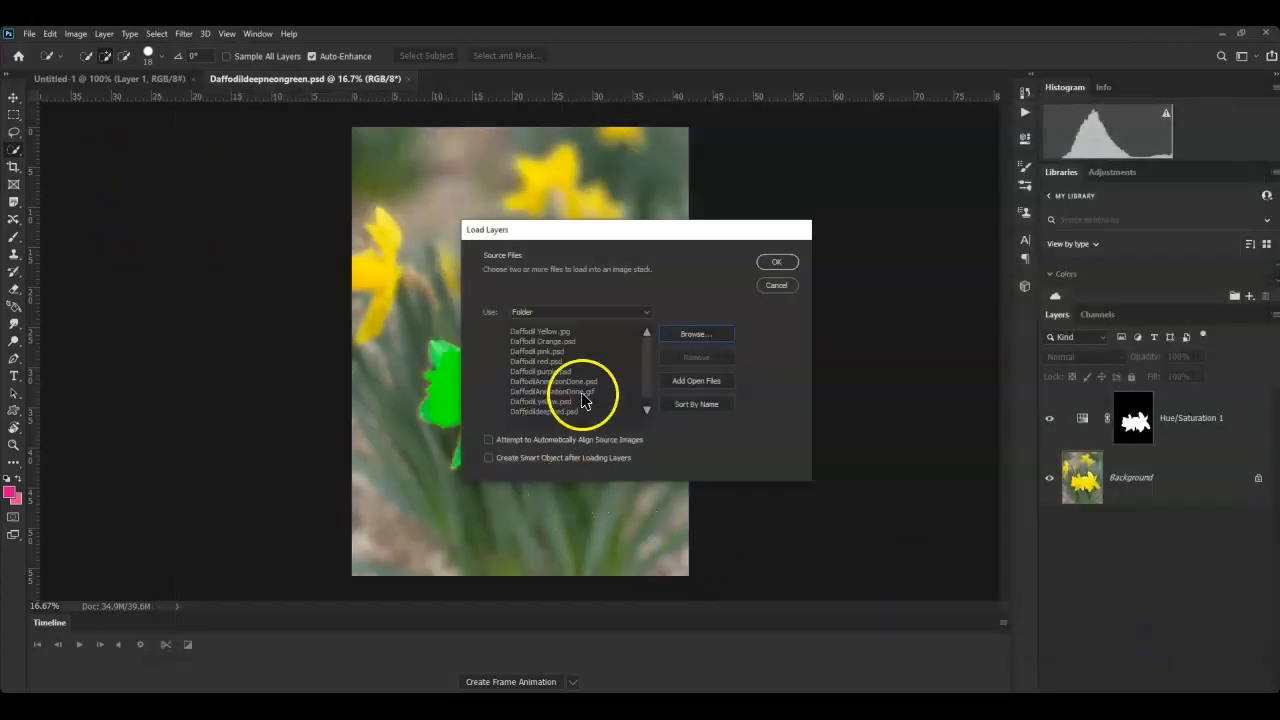
- Remove DaffodilAnimationDone.gif, DaffodilAnimationDone.psd and Daffodil Yellow.jpg, then load the rest as layers
{"action": "left_click", "coordinate": [540, 391]}
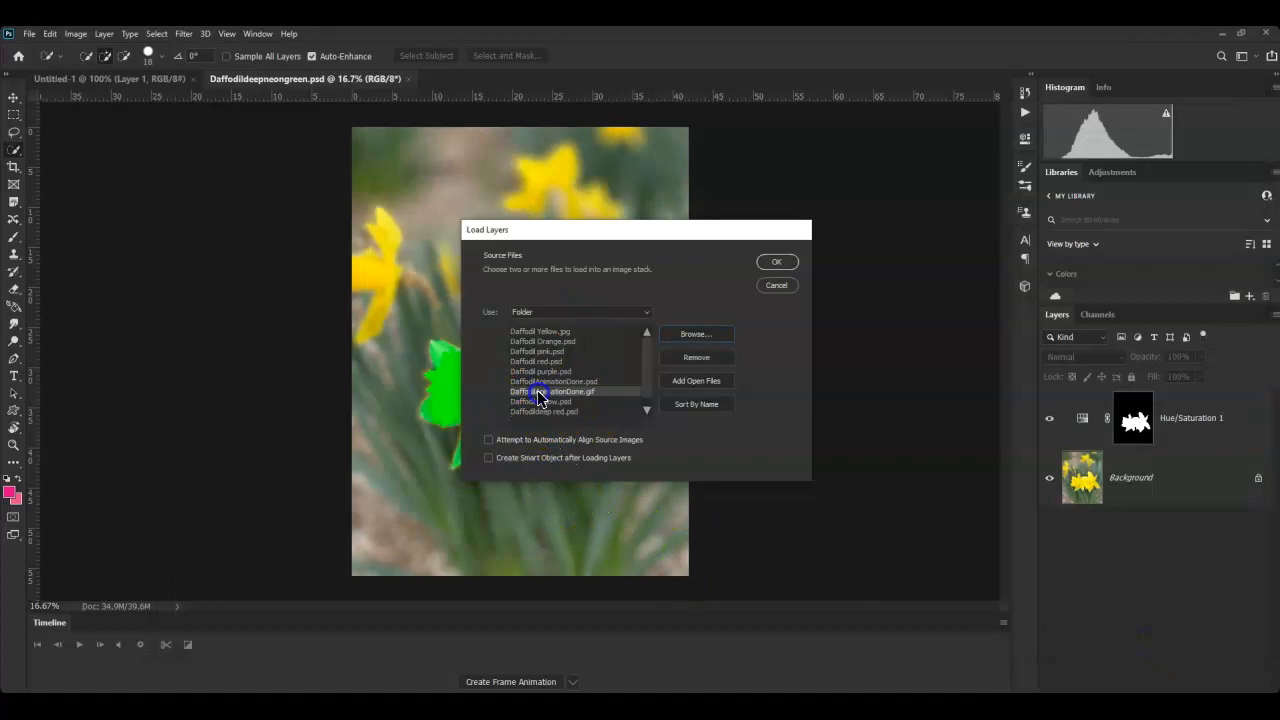
{"action": "left_click", "coordinate": [694, 357]}
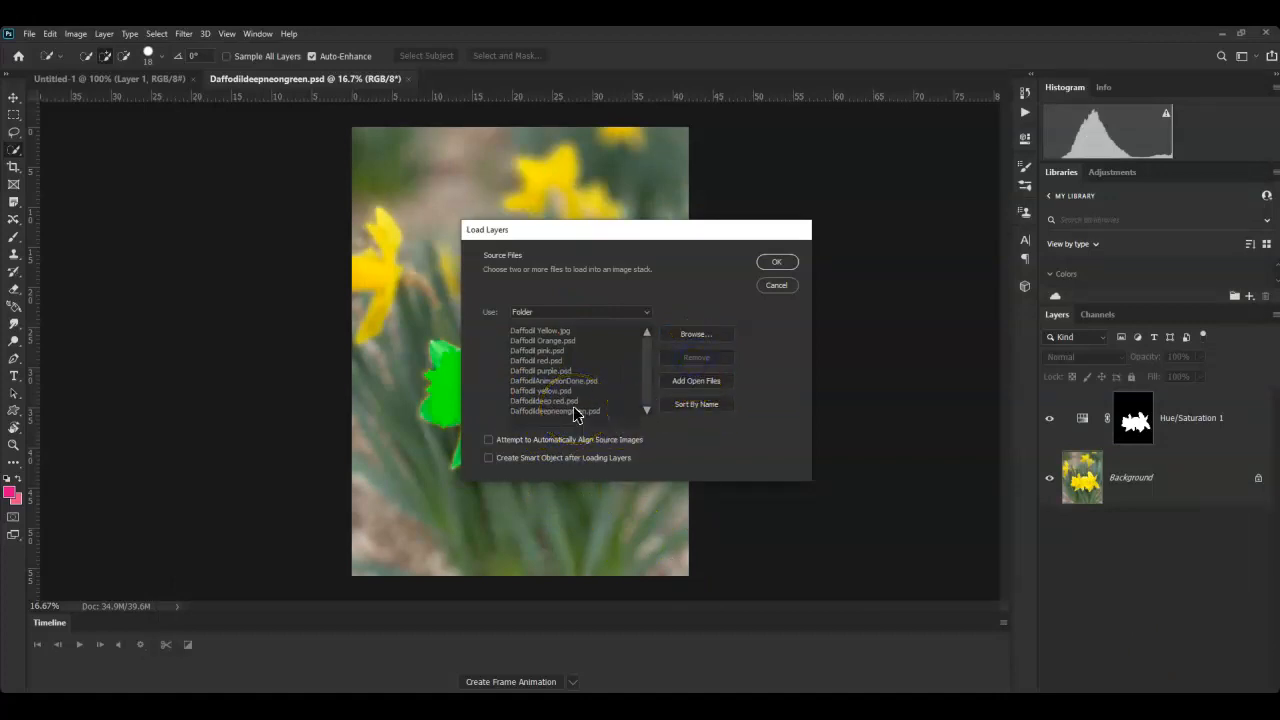
{"action": "left_click", "coordinate": [548, 381]}
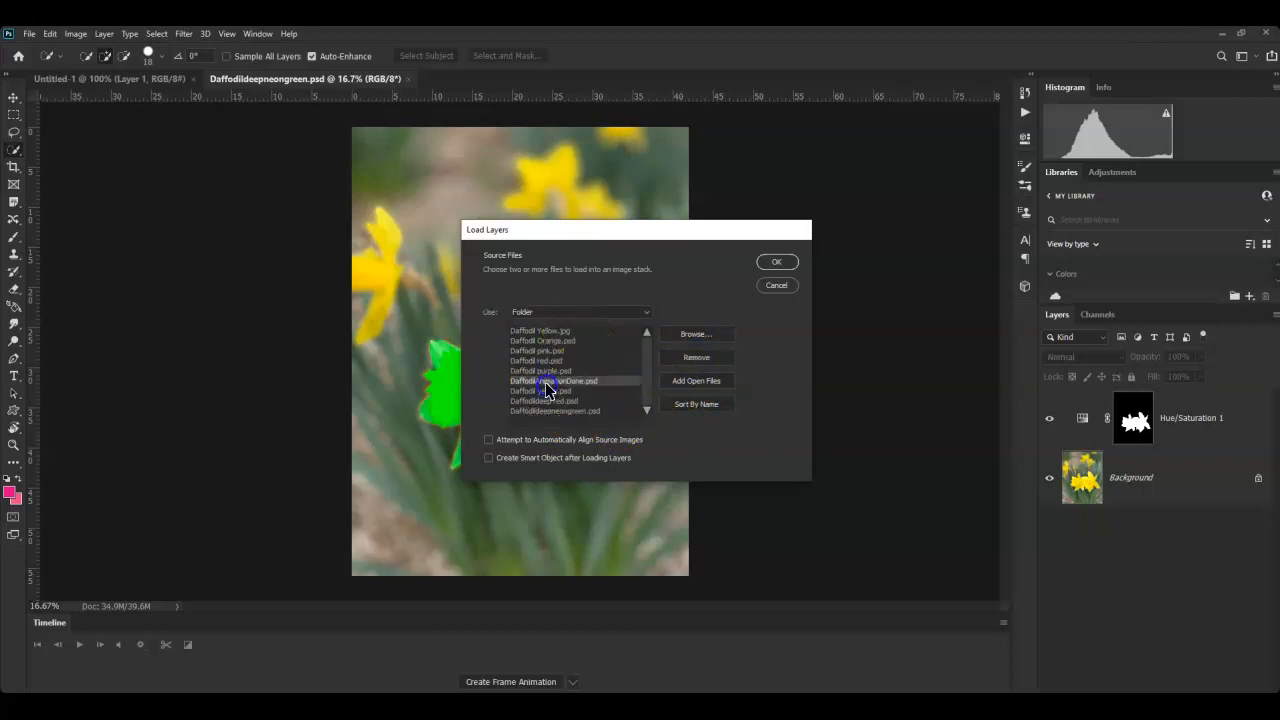
{"action": "left_click", "coordinate": [705, 366]}
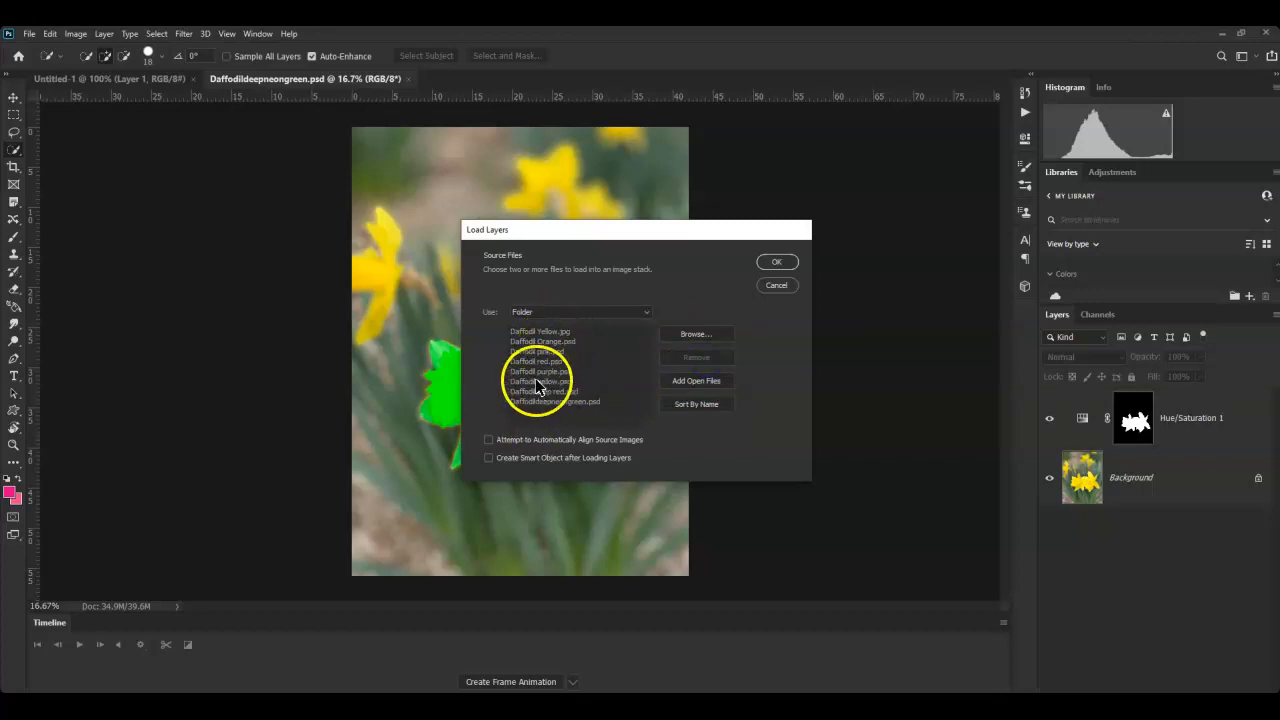
{"action": "left_click", "coordinate": [541, 330]}
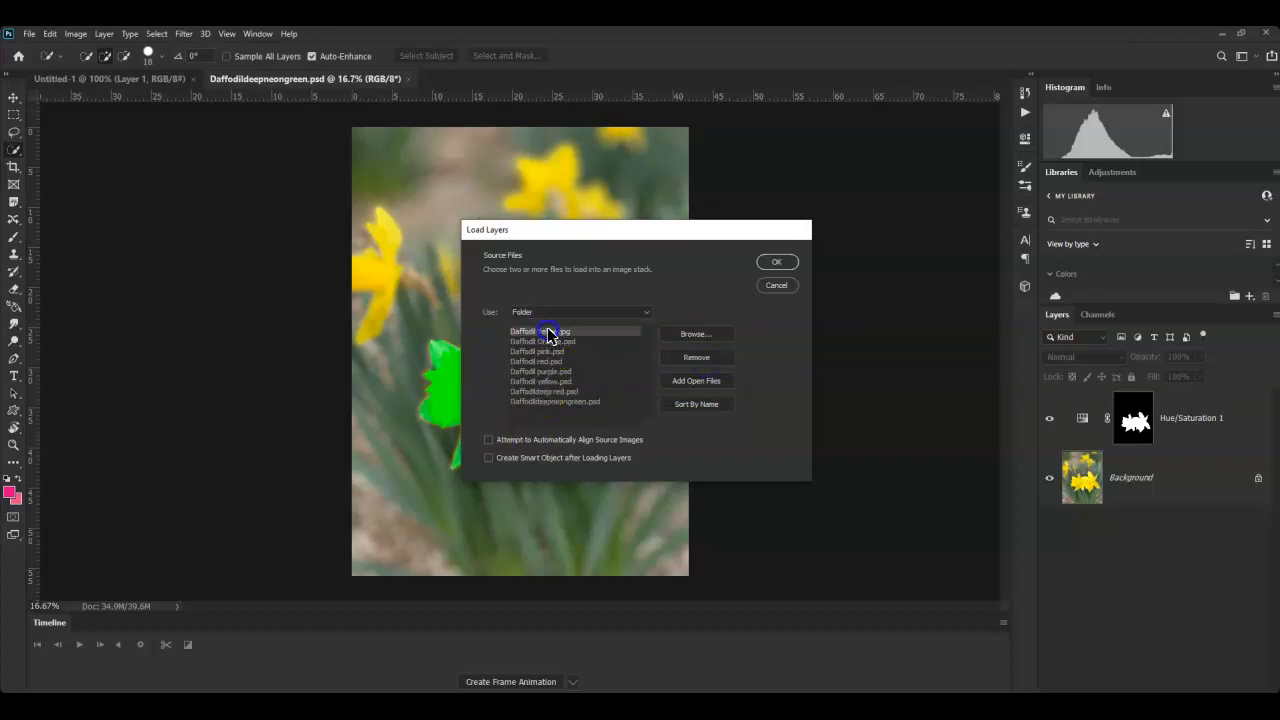
{"action": "left_click", "coordinate": [703, 360]}
{"action": "left_click", "coordinate": [775, 263]}
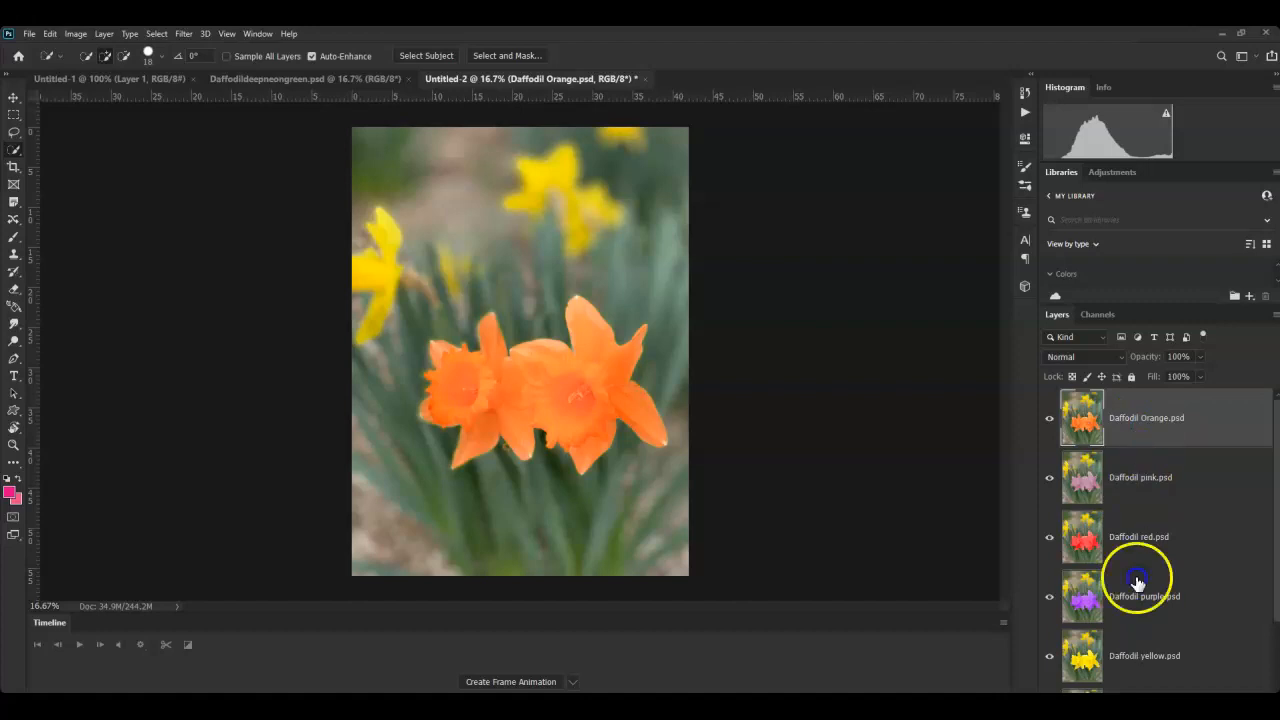
- Create a frame animation and select every daffodil layer from Daffodildeepneongreen up to the top
{"action": "left_click", "coordinate": [500, 684]}
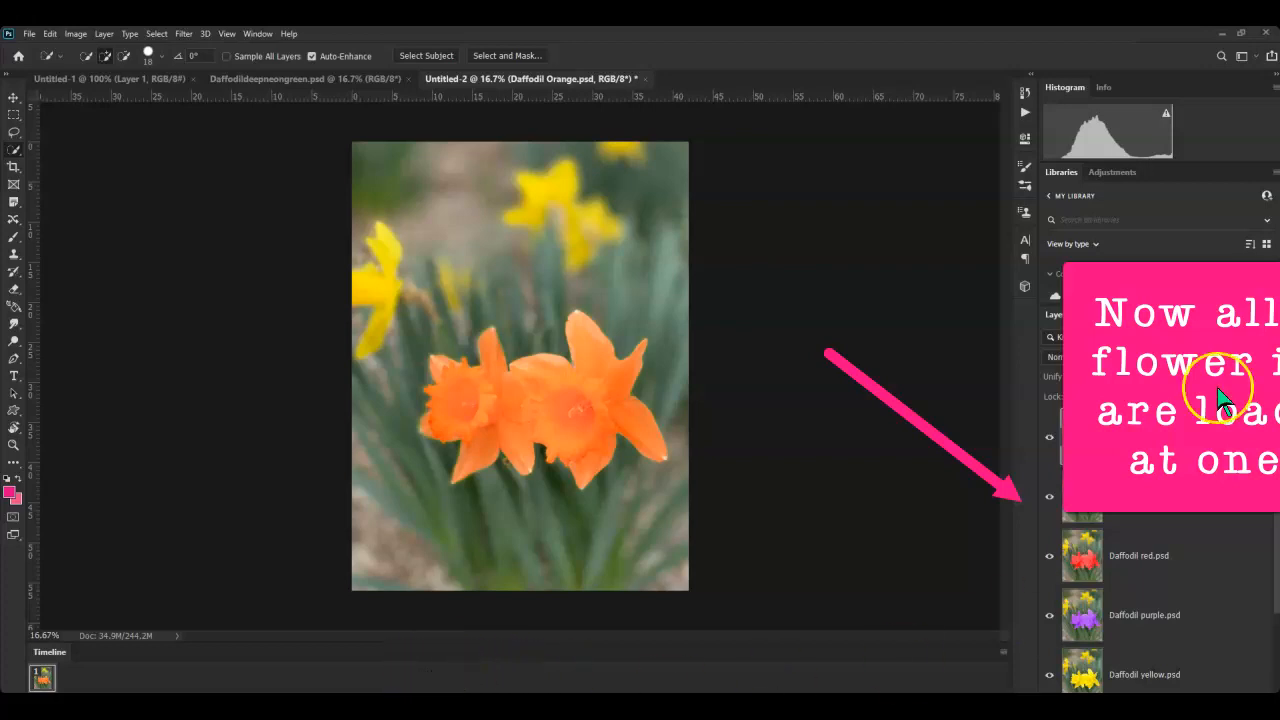
{"action": "scroll", "coordinate": [1214, 525], "scroll_direction": "down", "scroll_amount": 2}
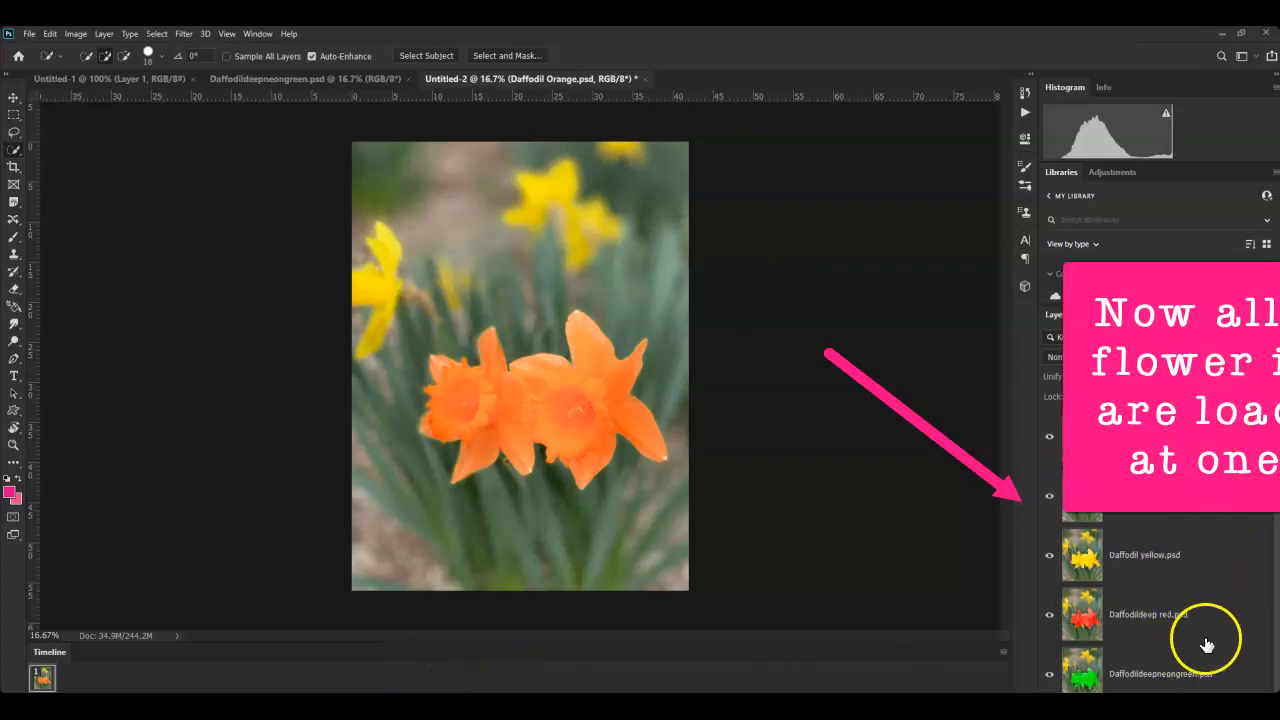
{"action": "left_click", "coordinate": [1238, 666]}
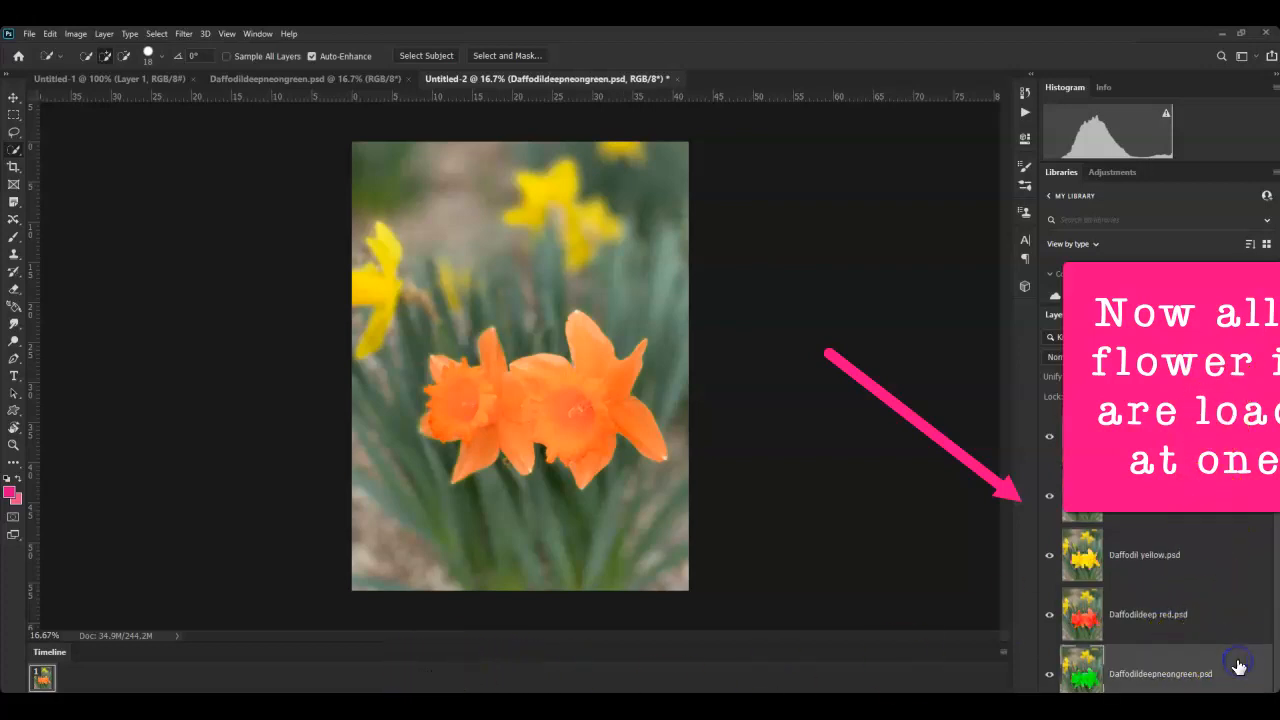
{"action": "left_click", "coordinate": [1216, 611], "text": "shift"}
{"action": "left_click", "coordinate": [1210, 558], "text": "shift"}
{"action": "left_click", "coordinate": [1204, 478], "text": "shift"}
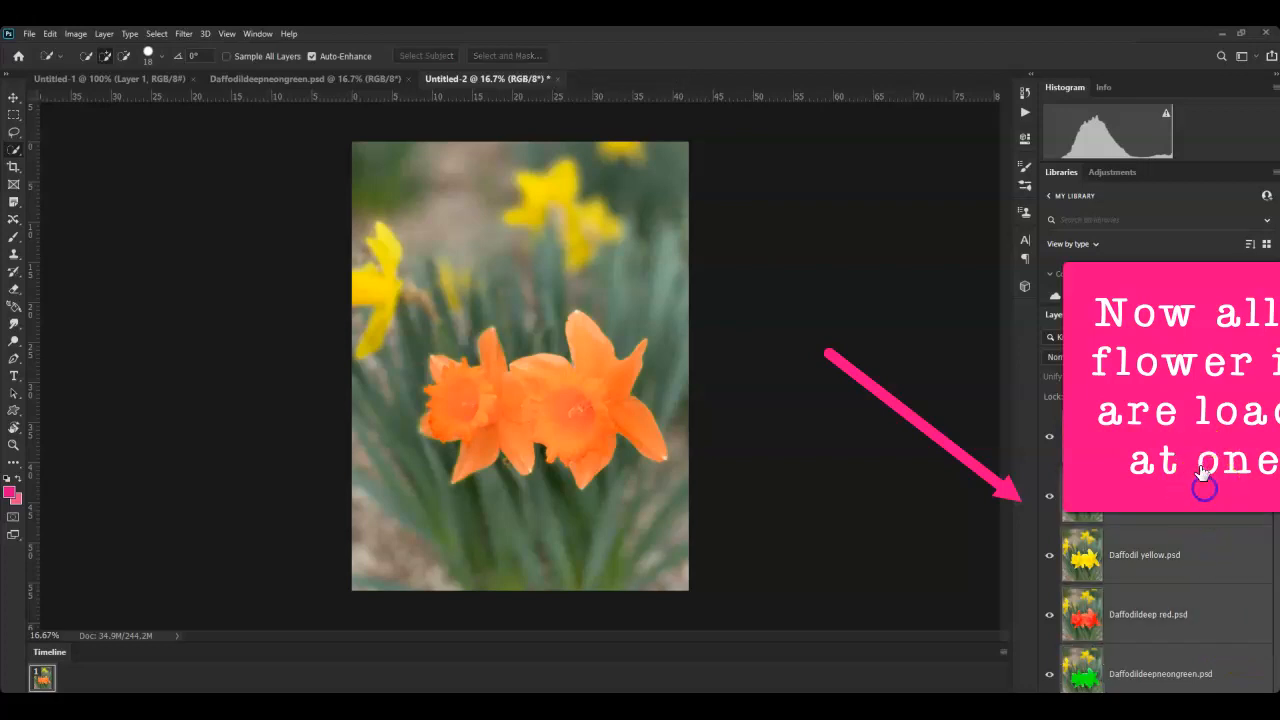
{"action": "scroll", "coordinate": [1240, 512], "scroll_direction": "up", "scroll_amount": 2}
{"action": "left_click", "coordinate": [1227, 496], "text": "shift"}
{"action": "left_click", "coordinate": [1223, 438], "text": "shift"}
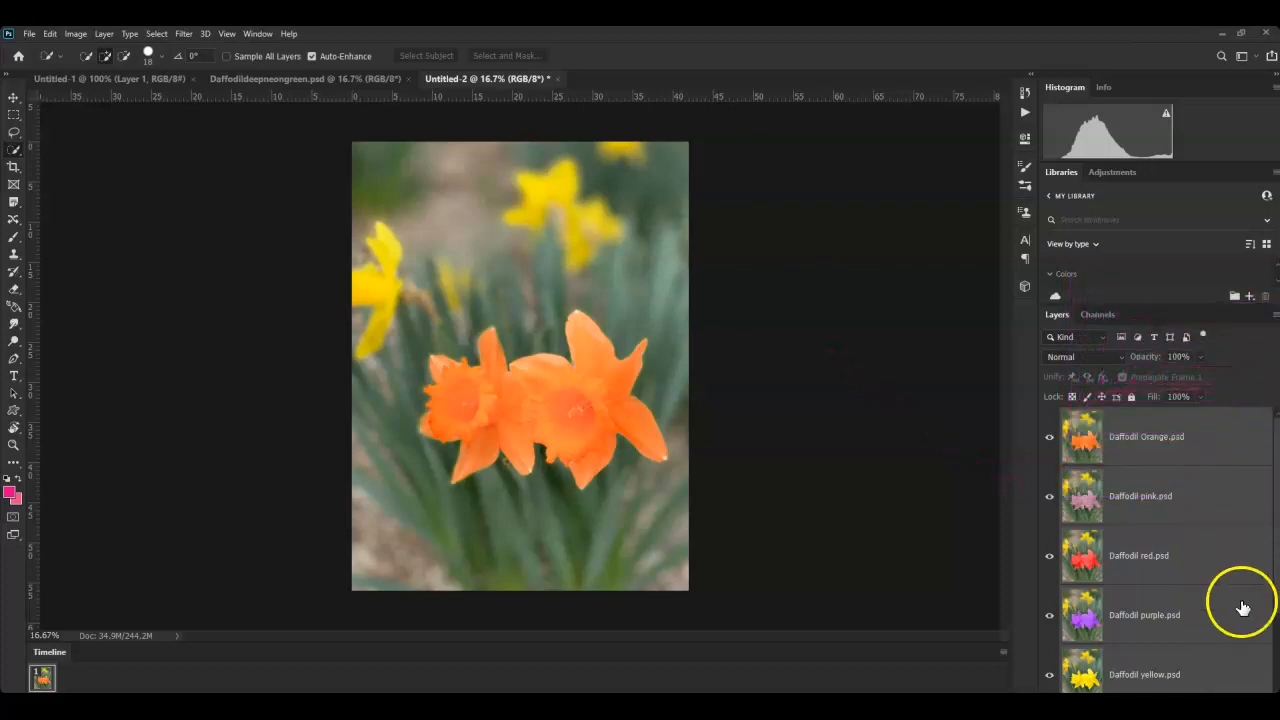
{"action": "scroll", "coordinate": [1218, 560], "scroll_direction": "down", "scroll_amount": 2}
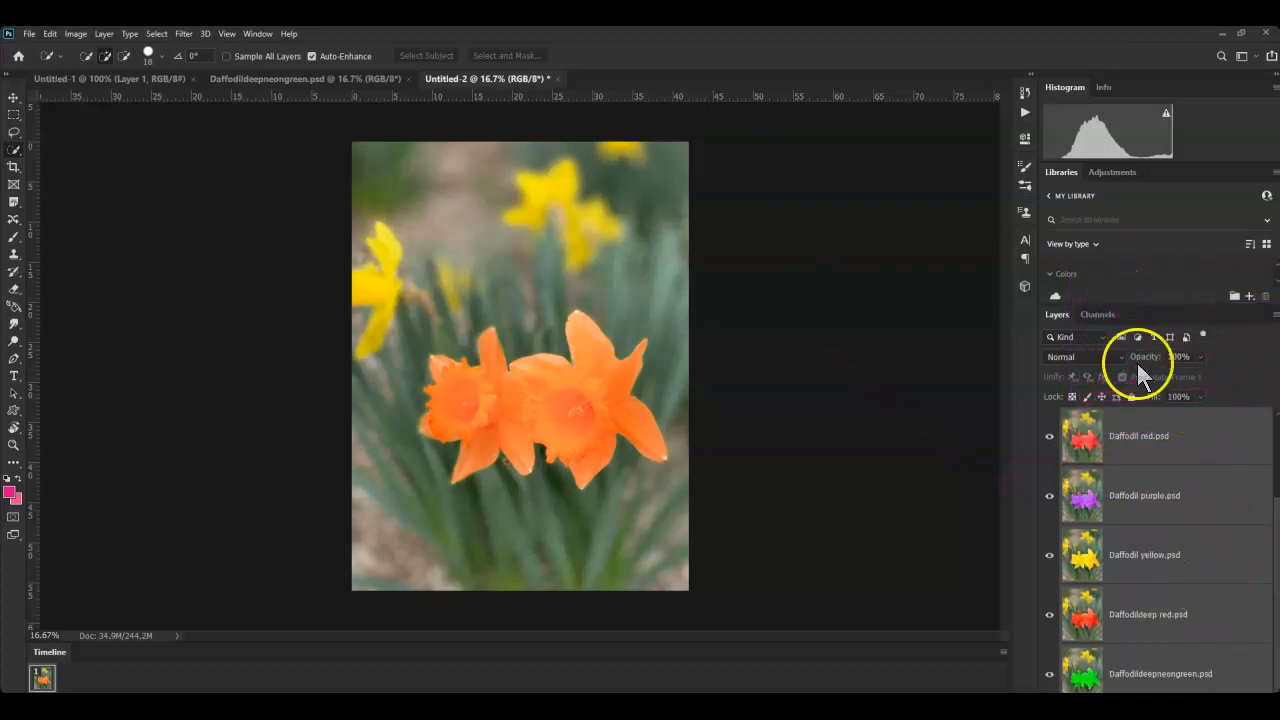
{"action": "left_click", "coordinate": [1004, 652]}
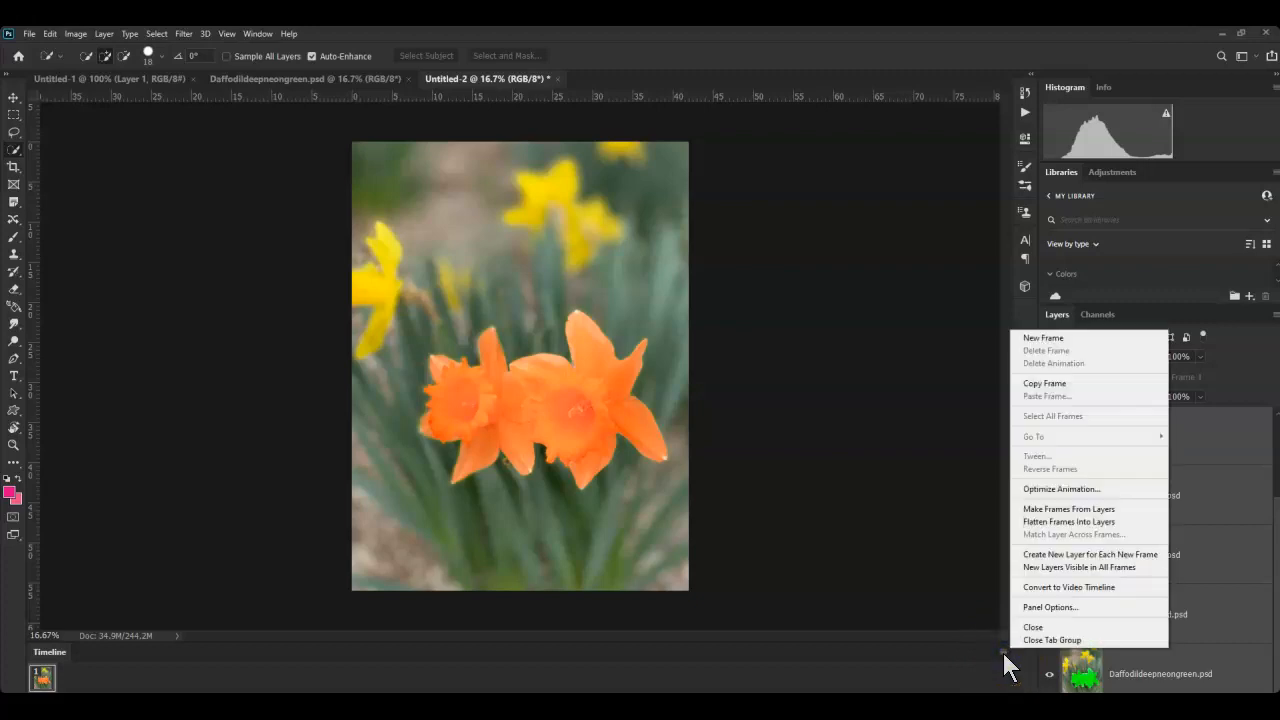
- Make frames from the layers, then move the yellow frame first and the orange frame fifth
{"action": "left_click", "coordinate": [1038, 515]}
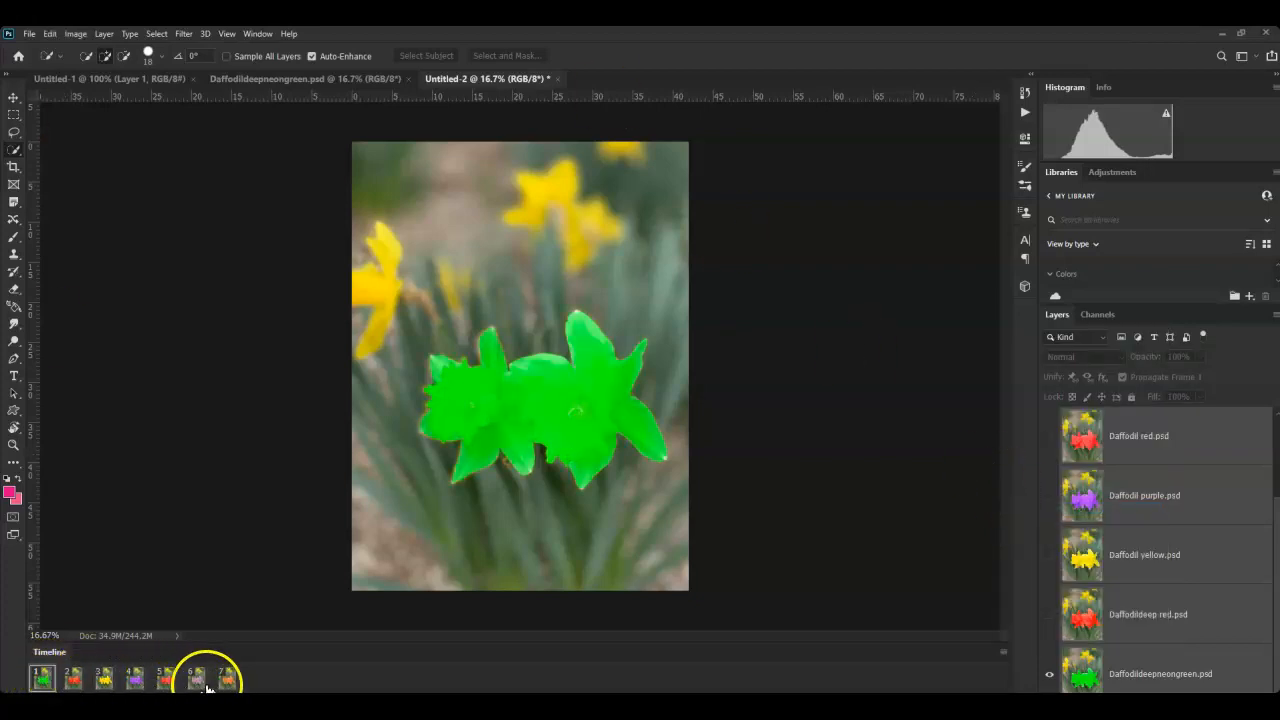
{"action": "left_click", "coordinate": [104, 680]}
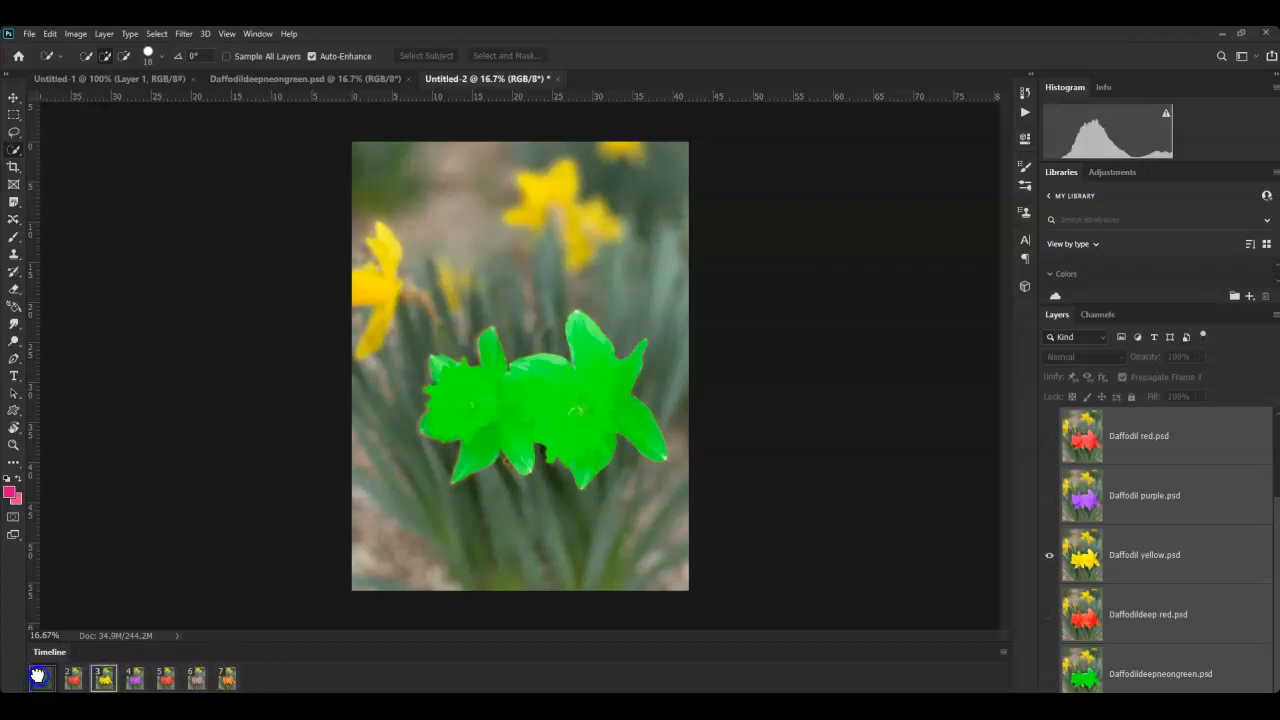
{"action": "left_click_drag", "start_coordinate": [37, 676], "coordinate": [38, 677]}
{"action": "left_click", "coordinate": [76, 684]}
{"action": "left_click", "coordinate": [104, 684]}
{"action": "left_click", "coordinate": [136, 685]}
{"action": "left_click", "coordinate": [168, 684]}
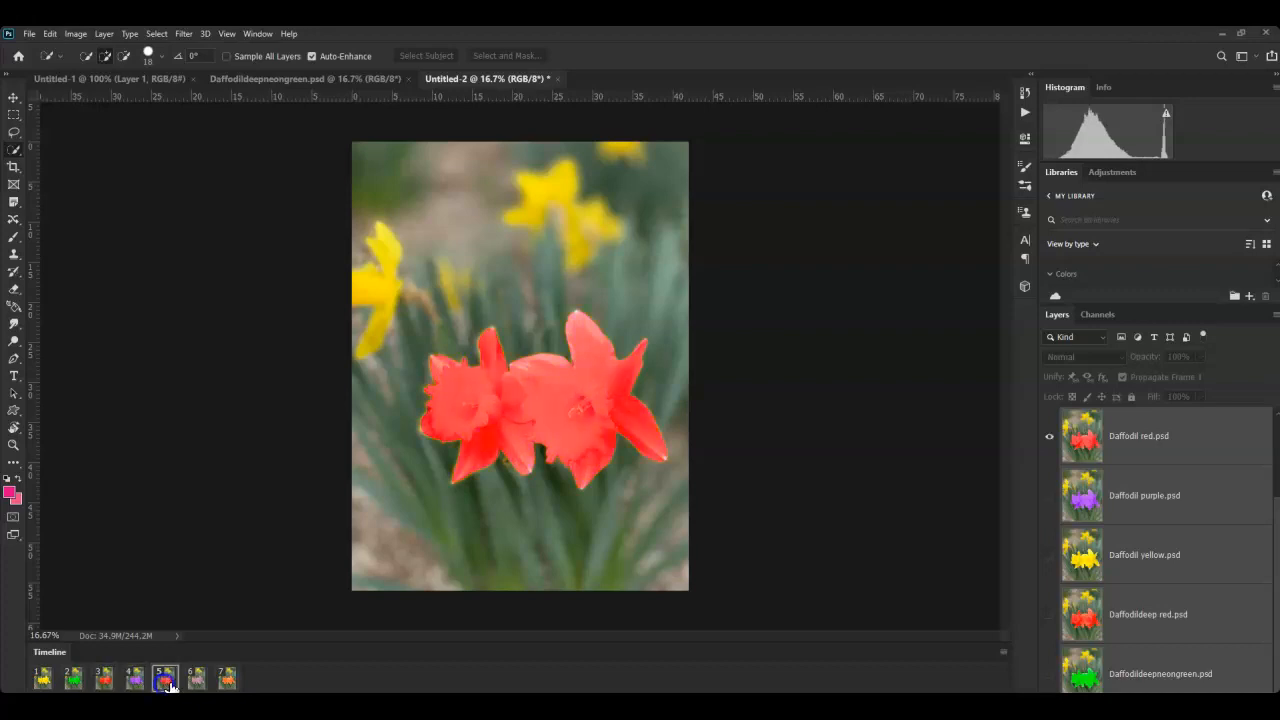
{"action": "left_click_drag", "start_coordinate": [228, 685], "coordinate": [150, 683]}
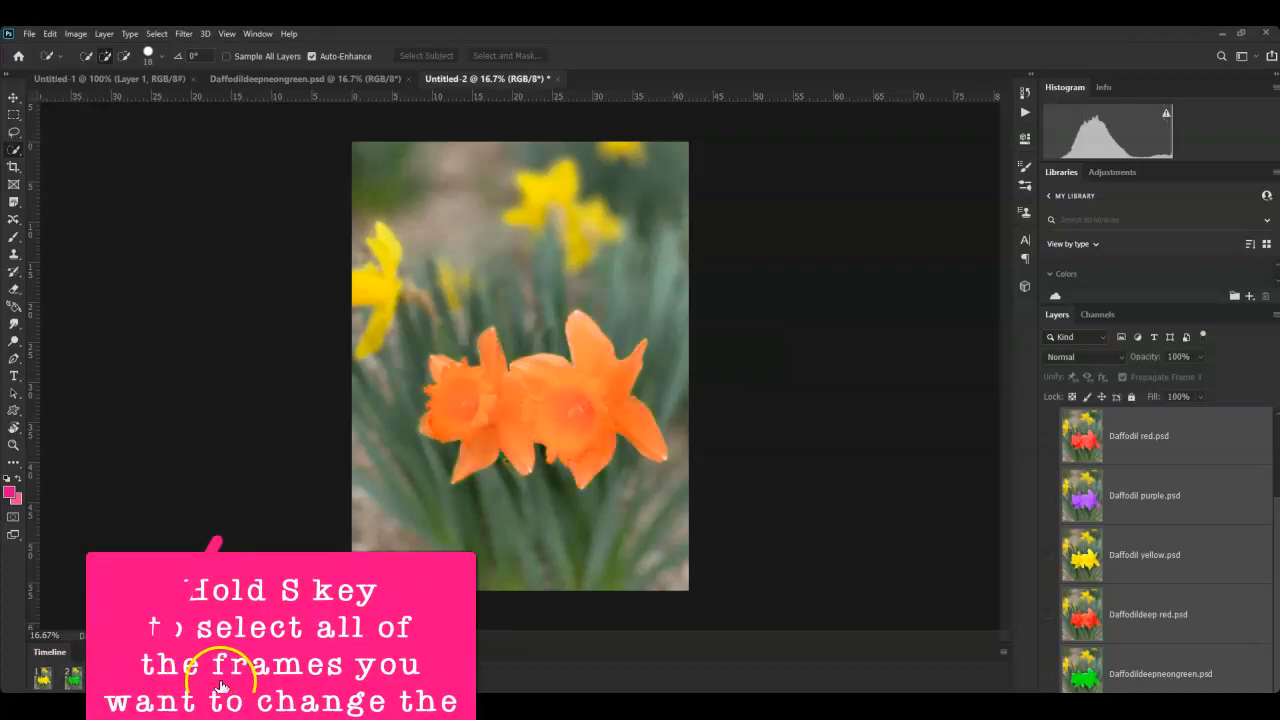
- Step through the reordered daffodil frames, then play and stop a quick preview
{"action": "left_click", "coordinate": [73, 679]}
{"action": "left_click", "coordinate": [132, 682]}
{"action": "left_click", "coordinate": [196, 681]}
{"action": "left_click", "coordinate": [230, 682]}
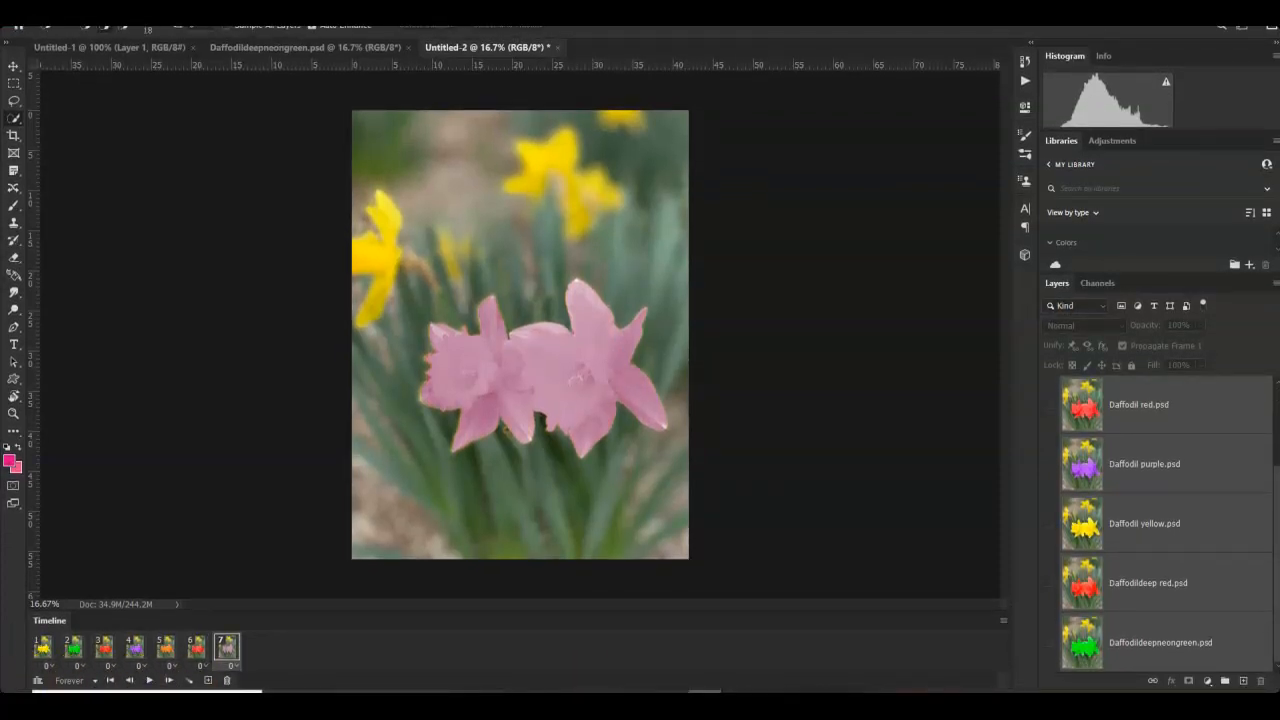
{"action": "left_click", "coordinate": [150, 681]}
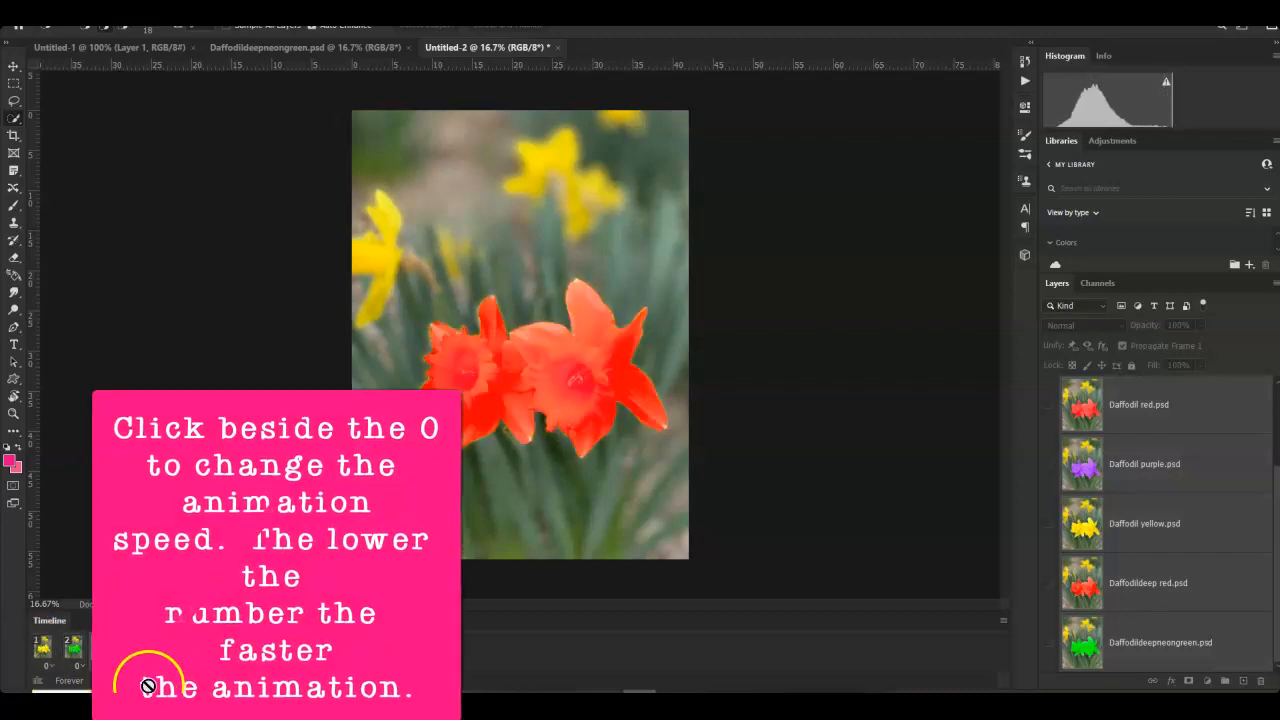
{"action": "left_click", "coordinate": [45, 648]}
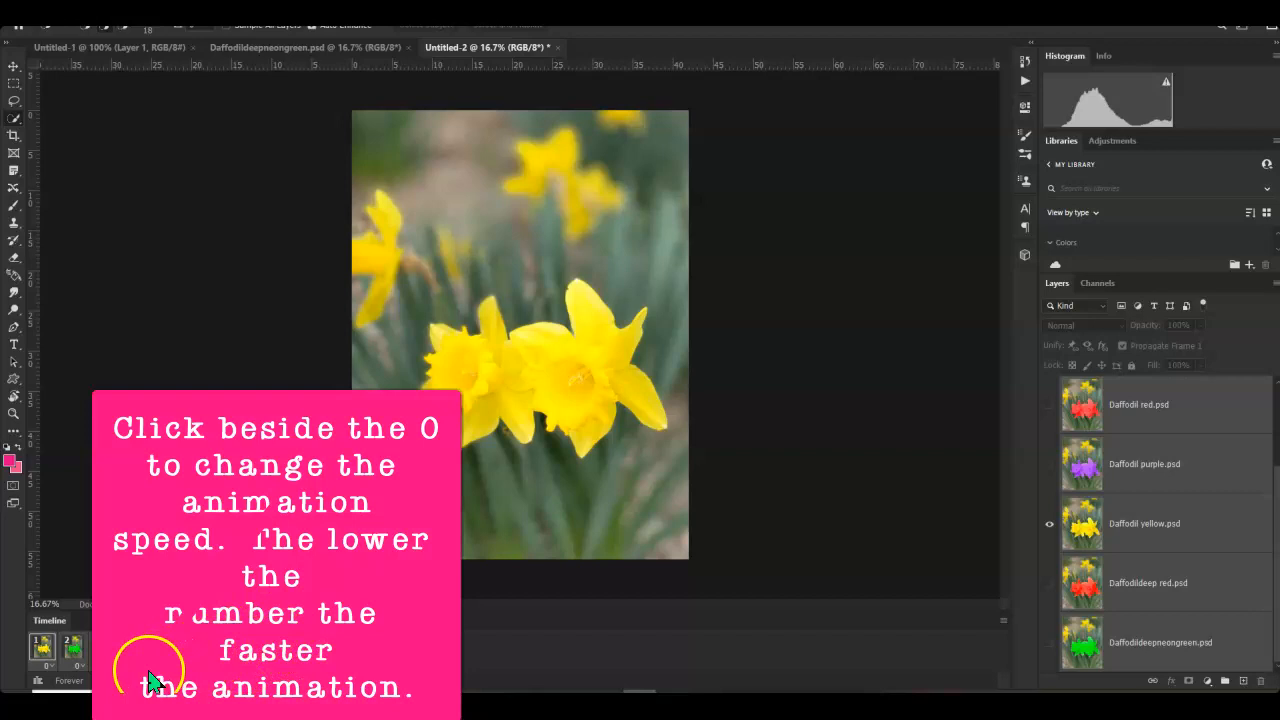
- Try a 0.1-second delay on the last frame and preview the playback
{"action": "left_click", "coordinate": [237, 663]}
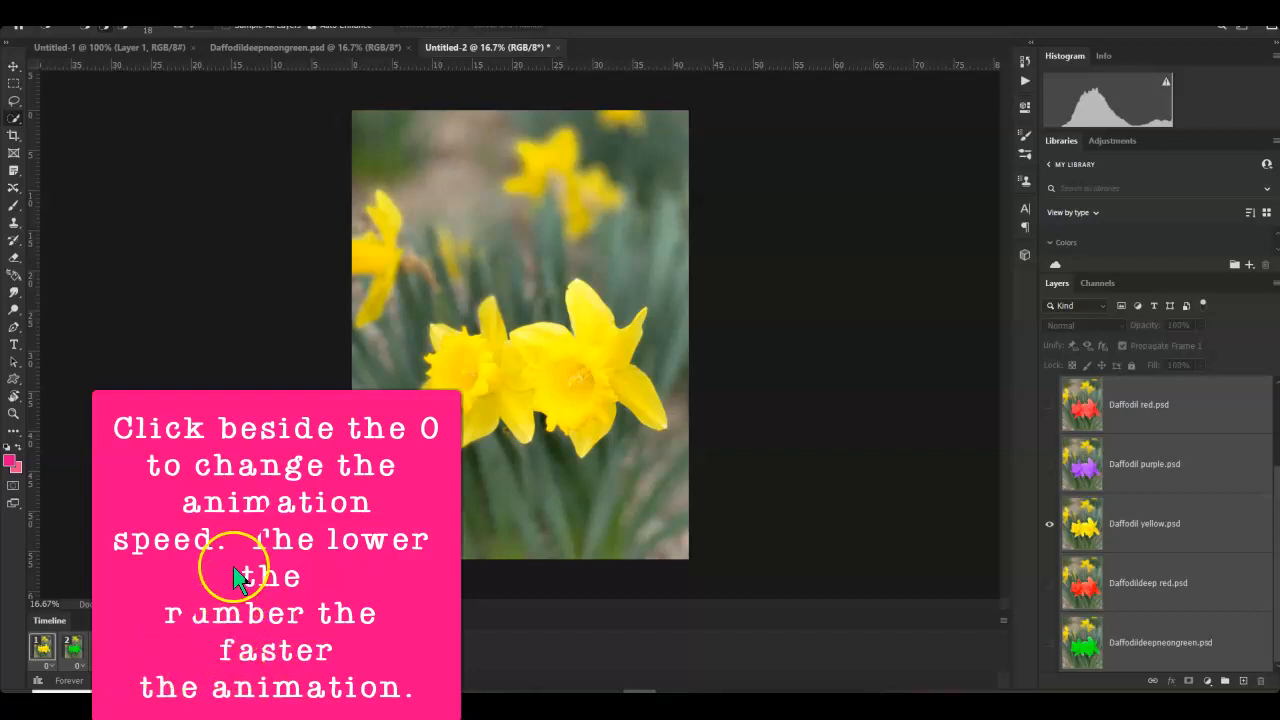
{"action": "left_click", "coordinate": [239, 541]}
{"action": "left_click", "coordinate": [233, 664]}
{"action": "left_click", "coordinate": [236, 547]}
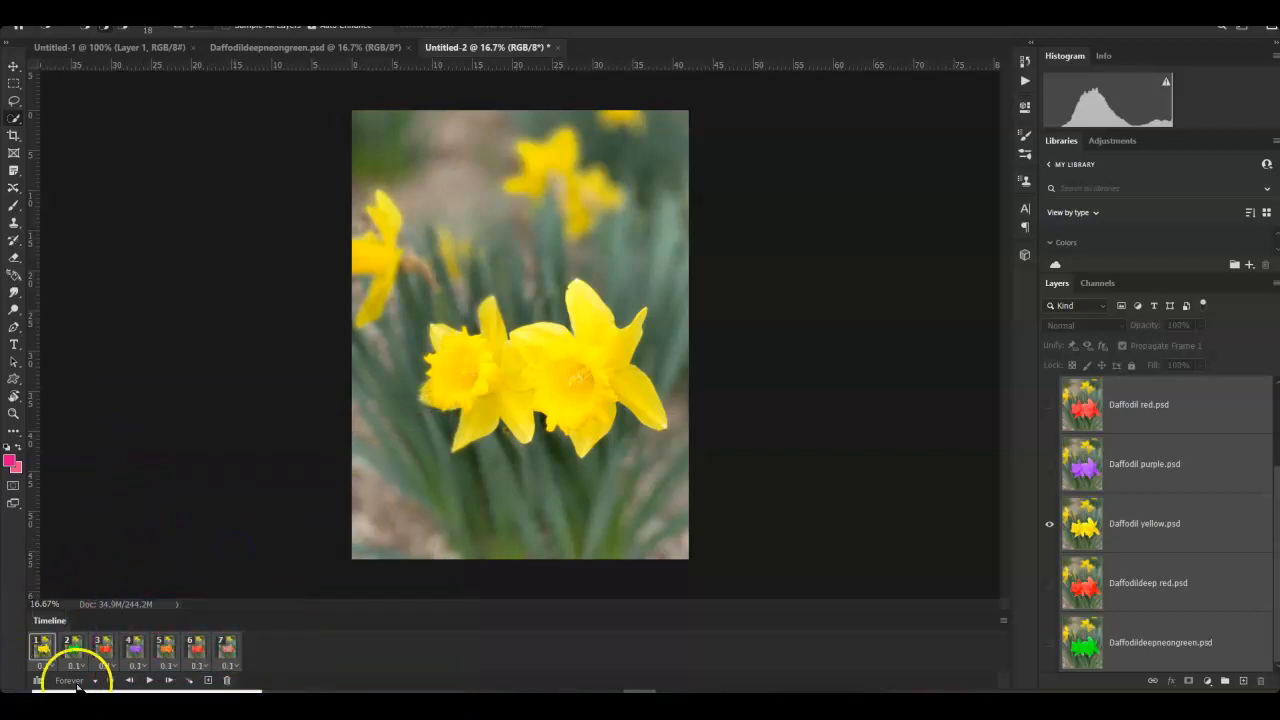
{"action": "left_click", "coordinate": [149, 680]}
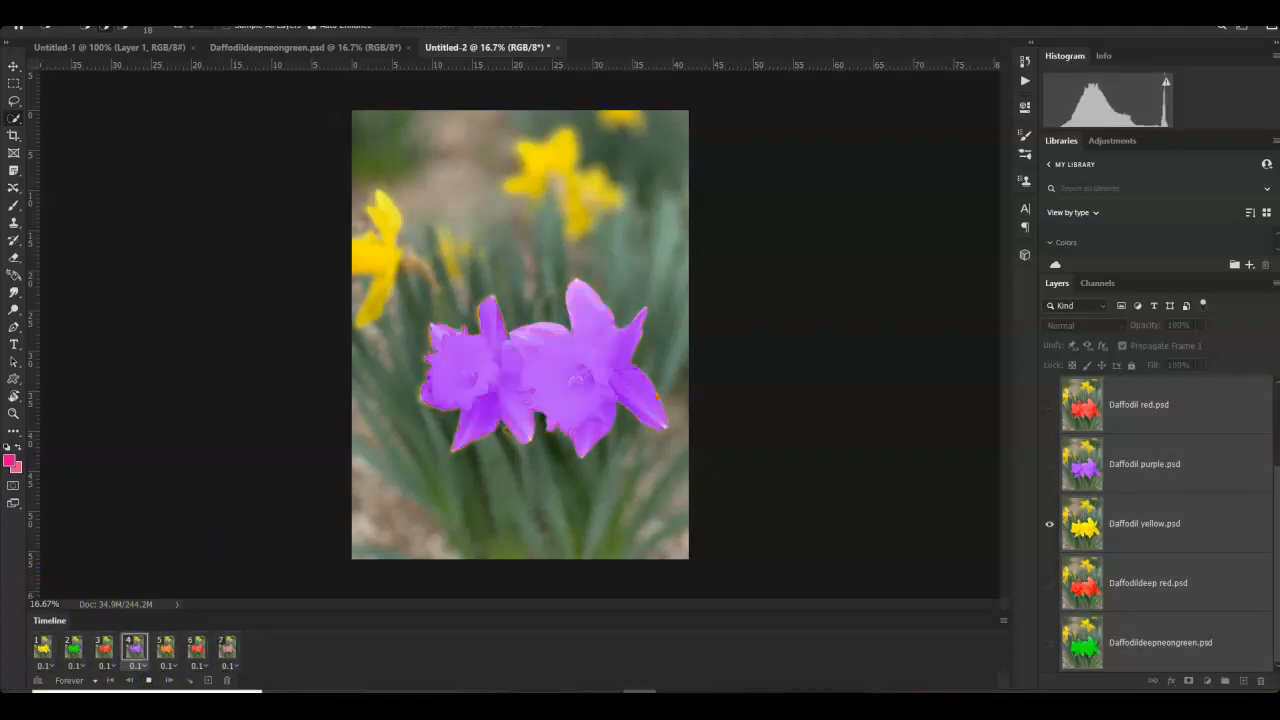
{"action": "left_click", "coordinate": [149, 683]}
{"action": "left_click", "coordinate": [40, 648]}
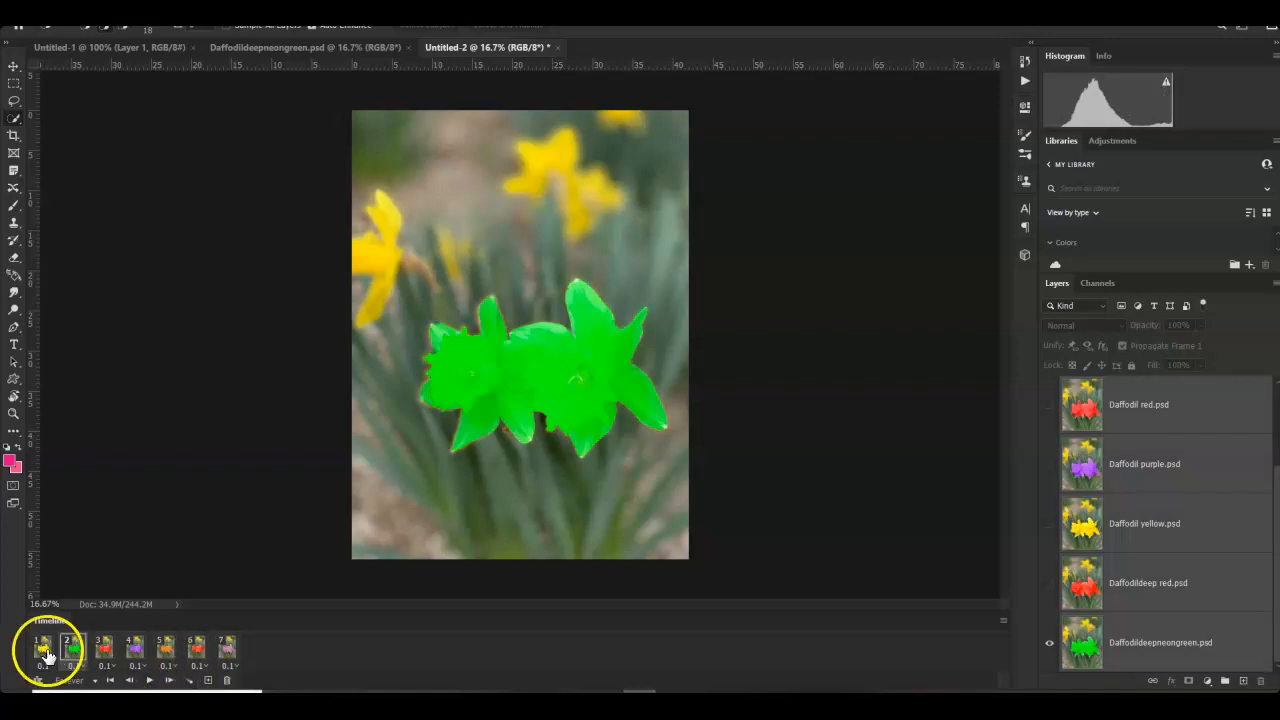
- Set all seven frames to a 0.2-second delay and play the loop
{"action": "left_click", "coordinate": [235, 657], "text": "shift"}
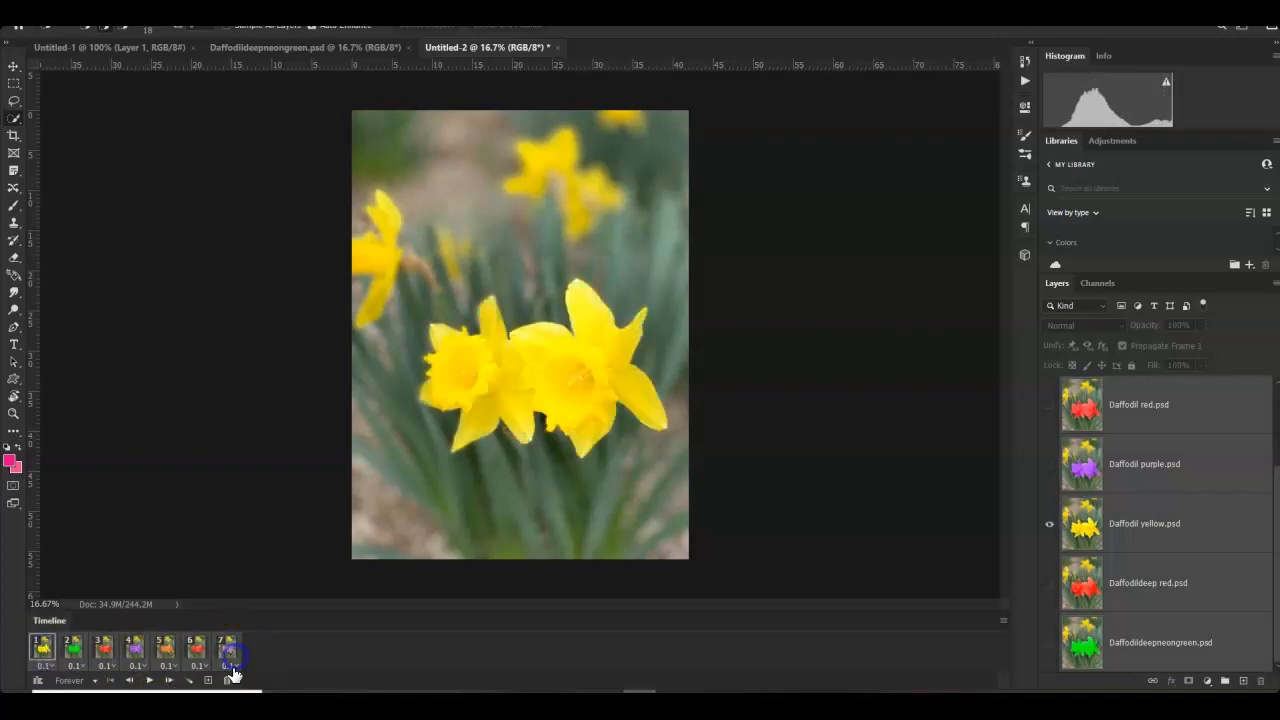
{"action": "left_click", "coordinate": [233, 667]}
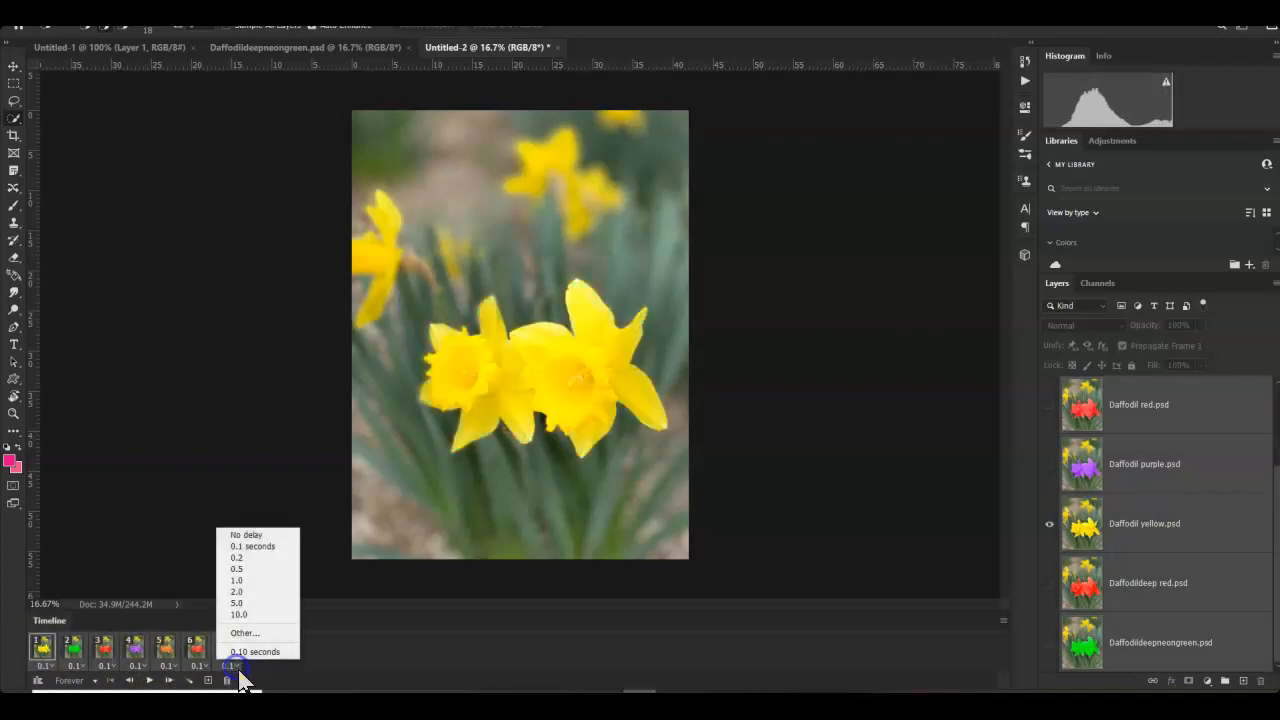
{"action": "left_click", "coordinate": [247, 558]}
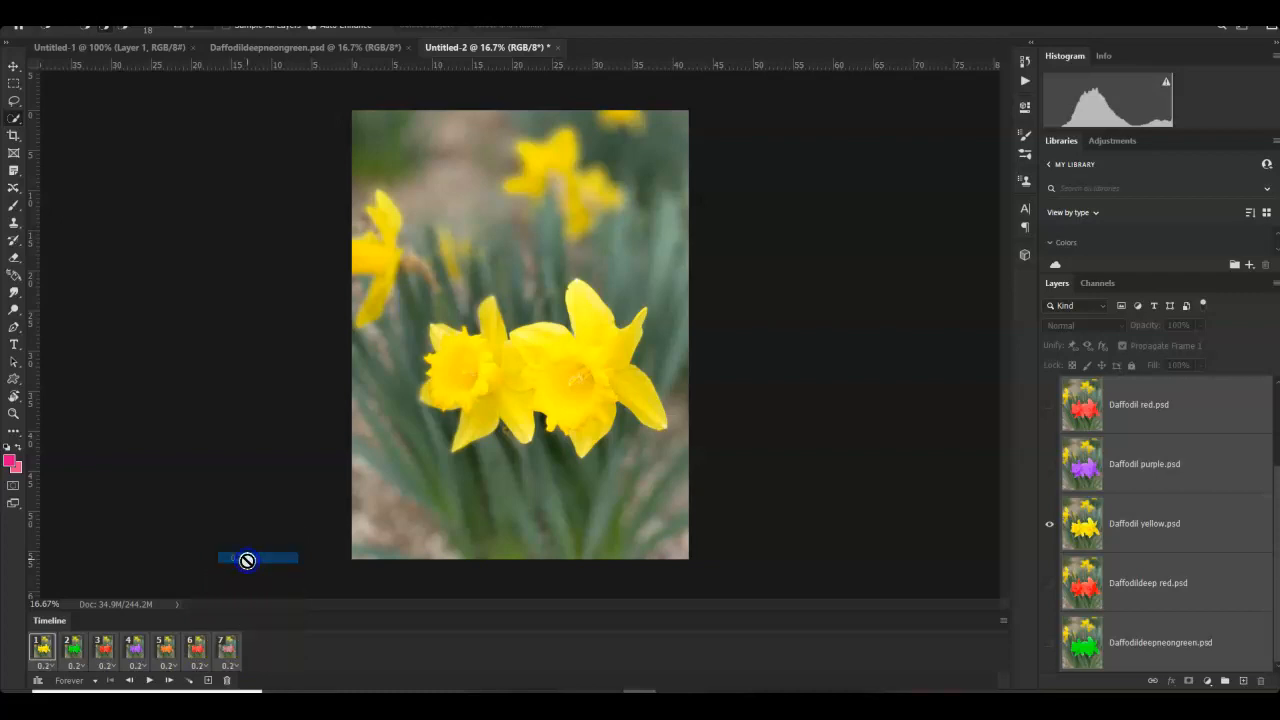
{"action": "left_click", "coordinate": [152, 680]}
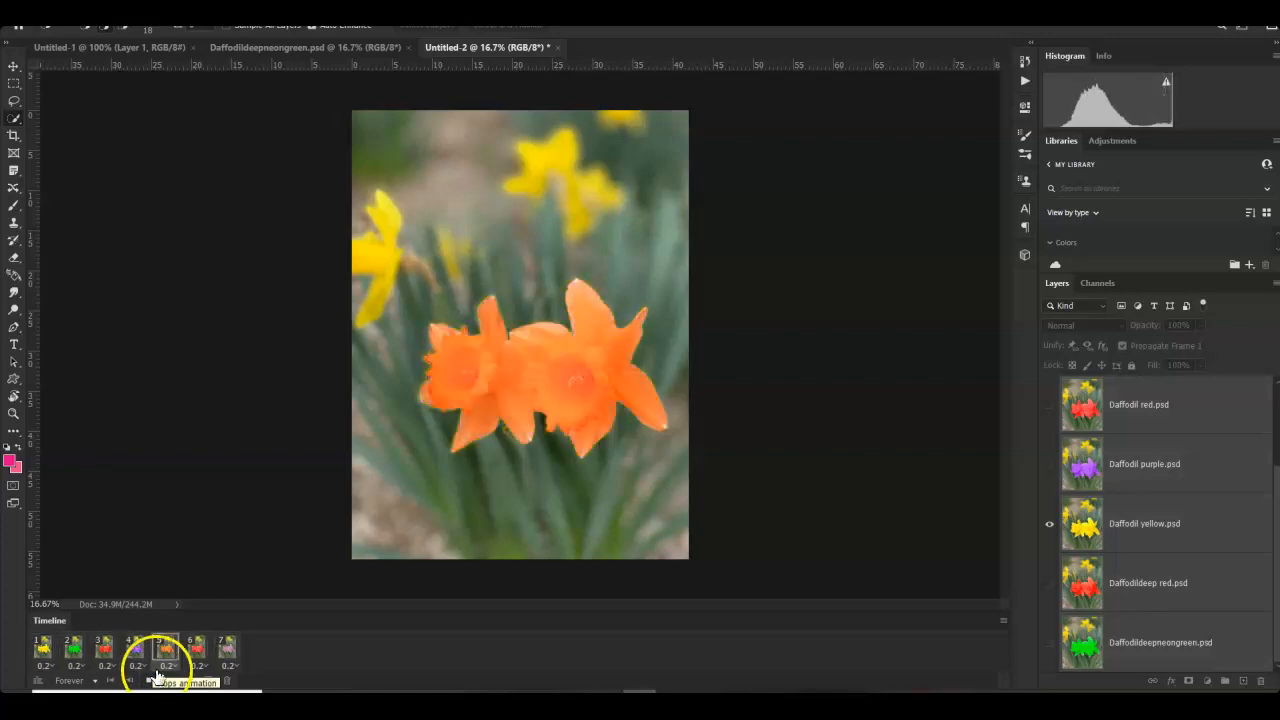
{"action": "left_click", "coordinate": [148, 680]}
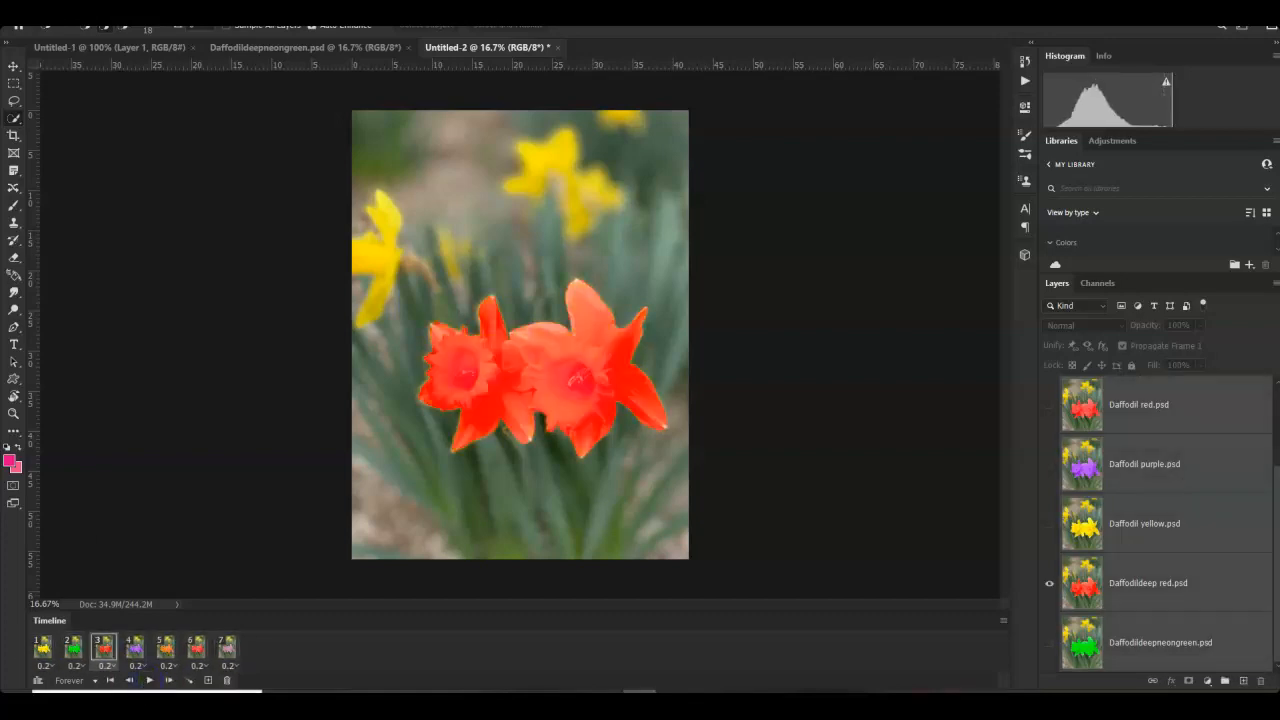
- Save the animation locally as Daffodil7colordone.psd, then view the purple frame 4
{"action": "key", "text": "alt+f"}
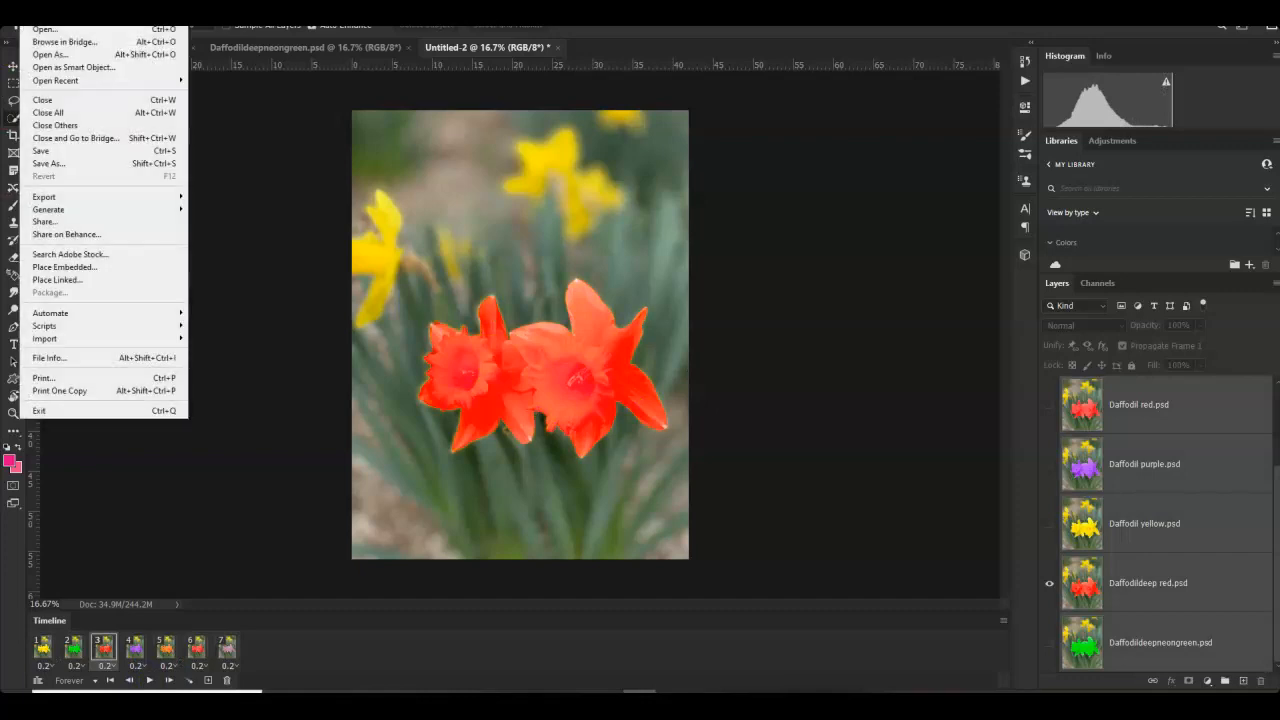
{"action": "left_click", "coordinate": [42, 164]}
{"action": "left_click", "coordinate": [694, 499]}
{"action": "left_click_drag", "start_coordinate": [165, 497], "coordinate": [29, 500]}
{"action": "type", "text": "Daff"}
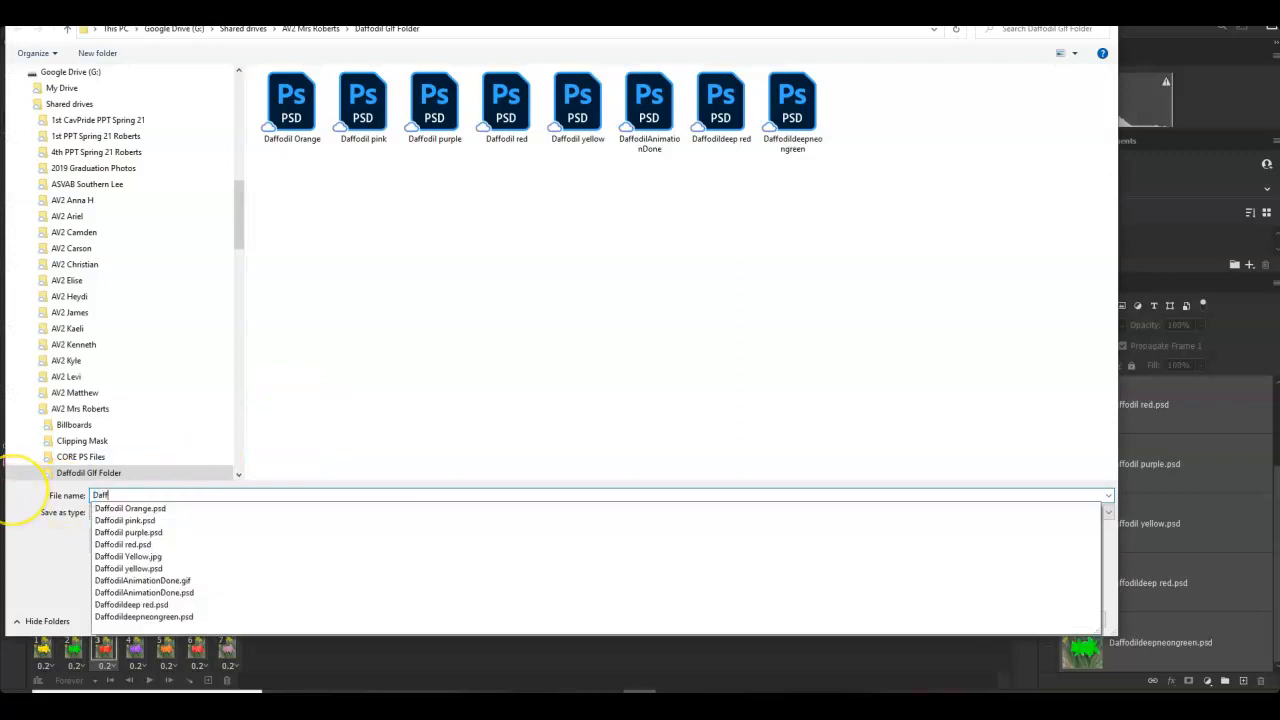
{"action": "type", "text": "odil7colordone"}
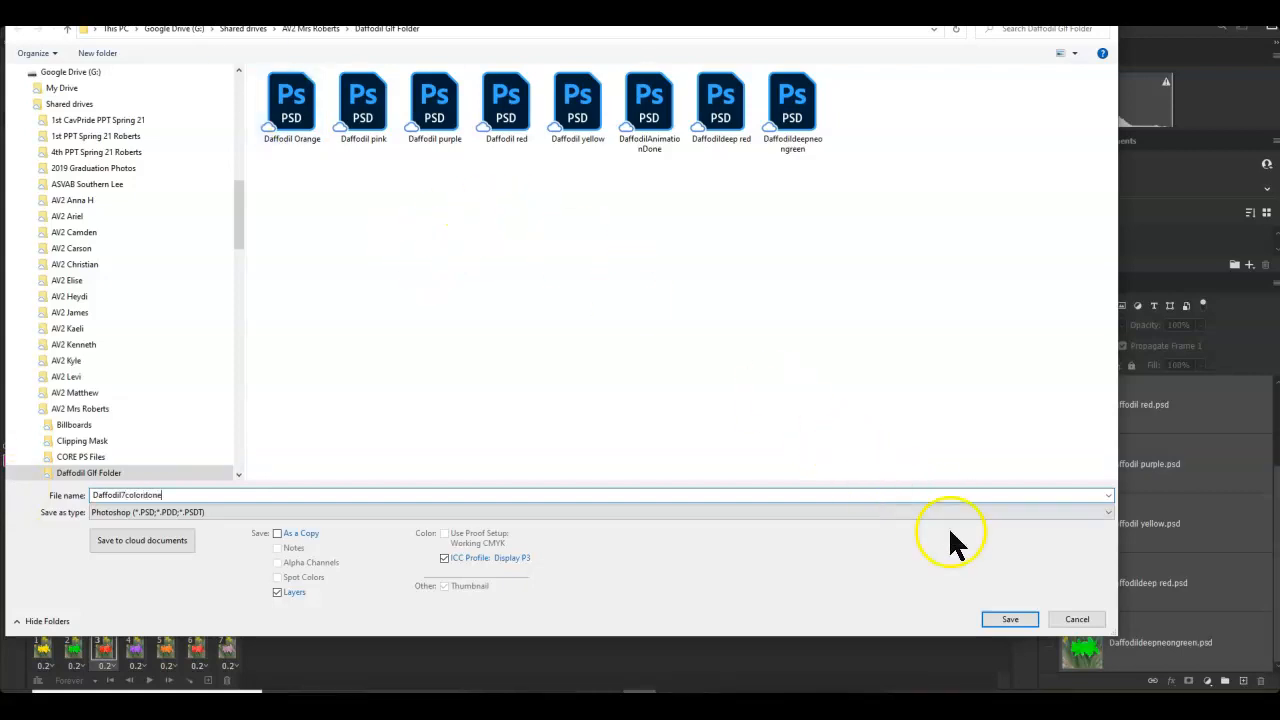
{"action": "left_click", "coordinate": [1005, 620]}
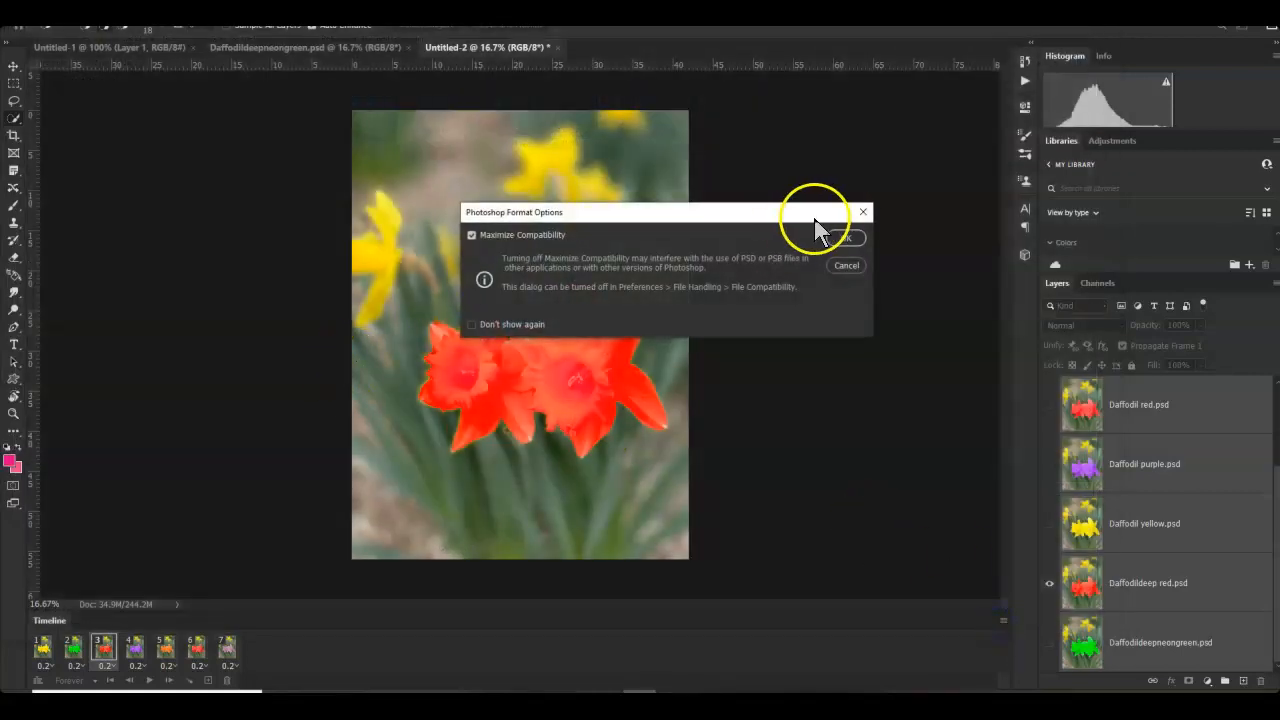
{"action": "left_click", "coordinate": [845, 238]}
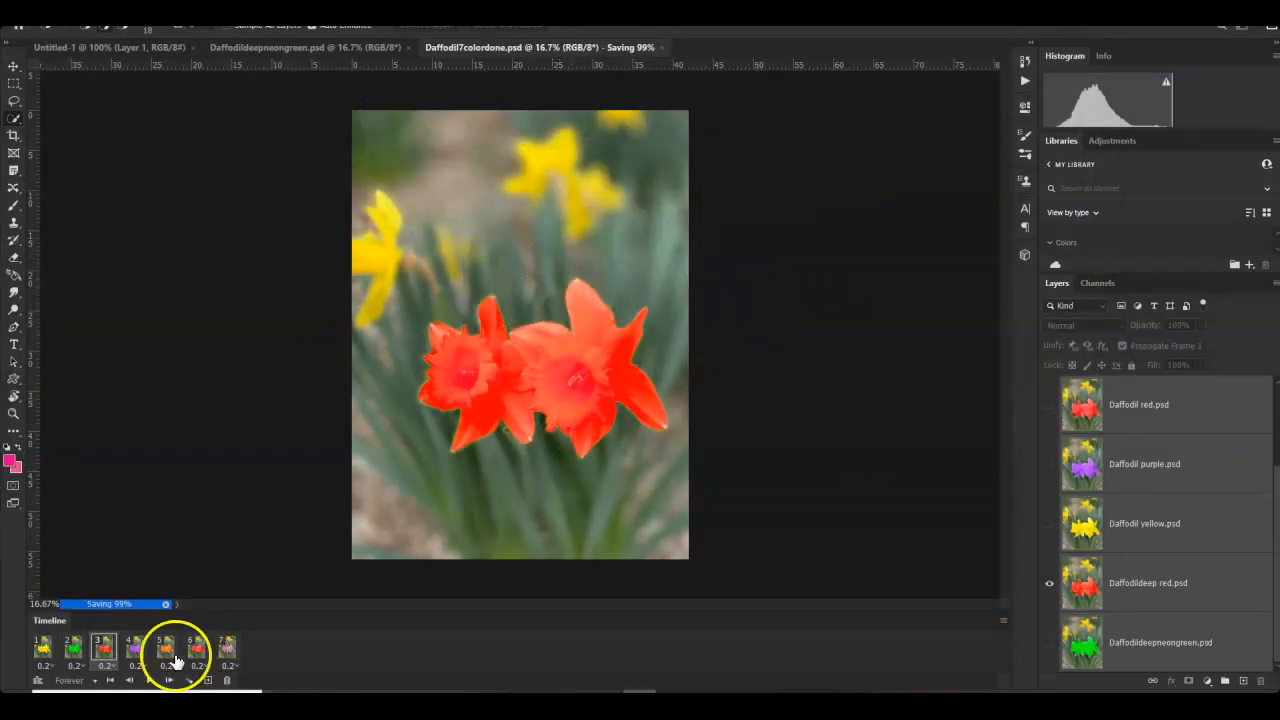
{"action": "left_click", "coordinate": [134, 647]}
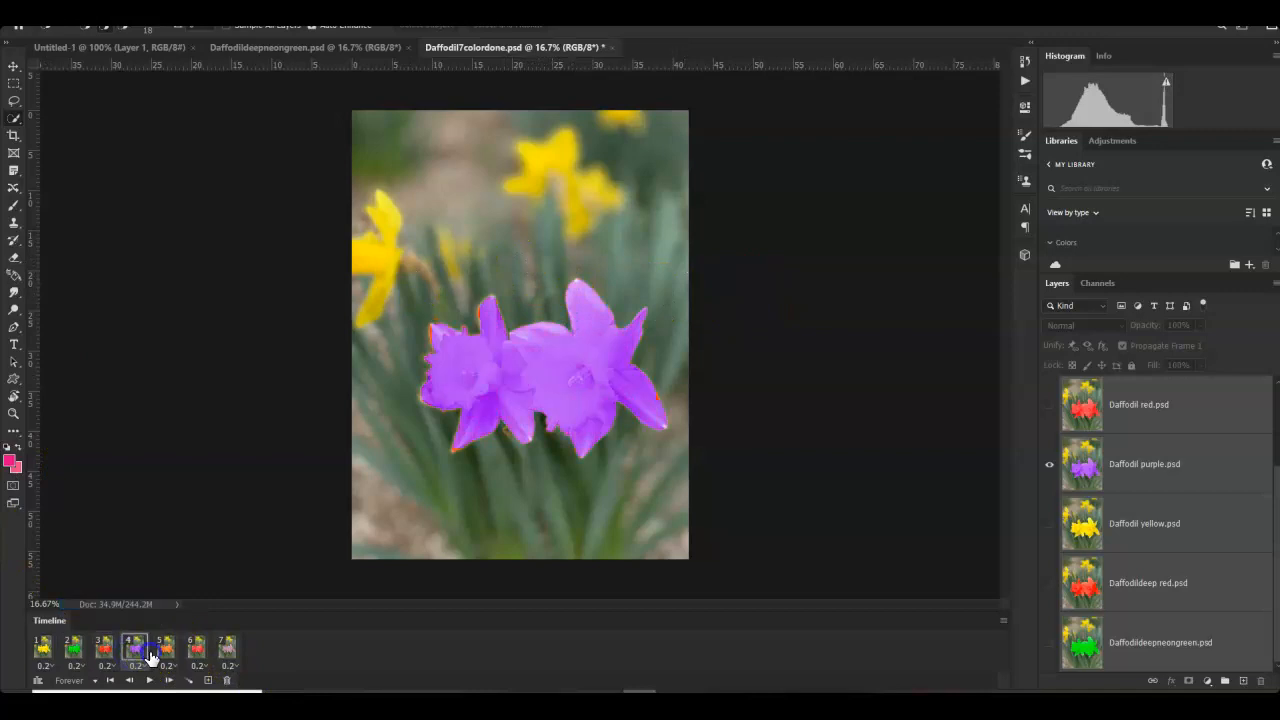
{"action": "left_click", "coordinate": [196, 648]}
- Open Save for Web (Legacy) for the daffodil animation from the File > Export menu
{"action": "left_click", "coordinate": [226, 650]}
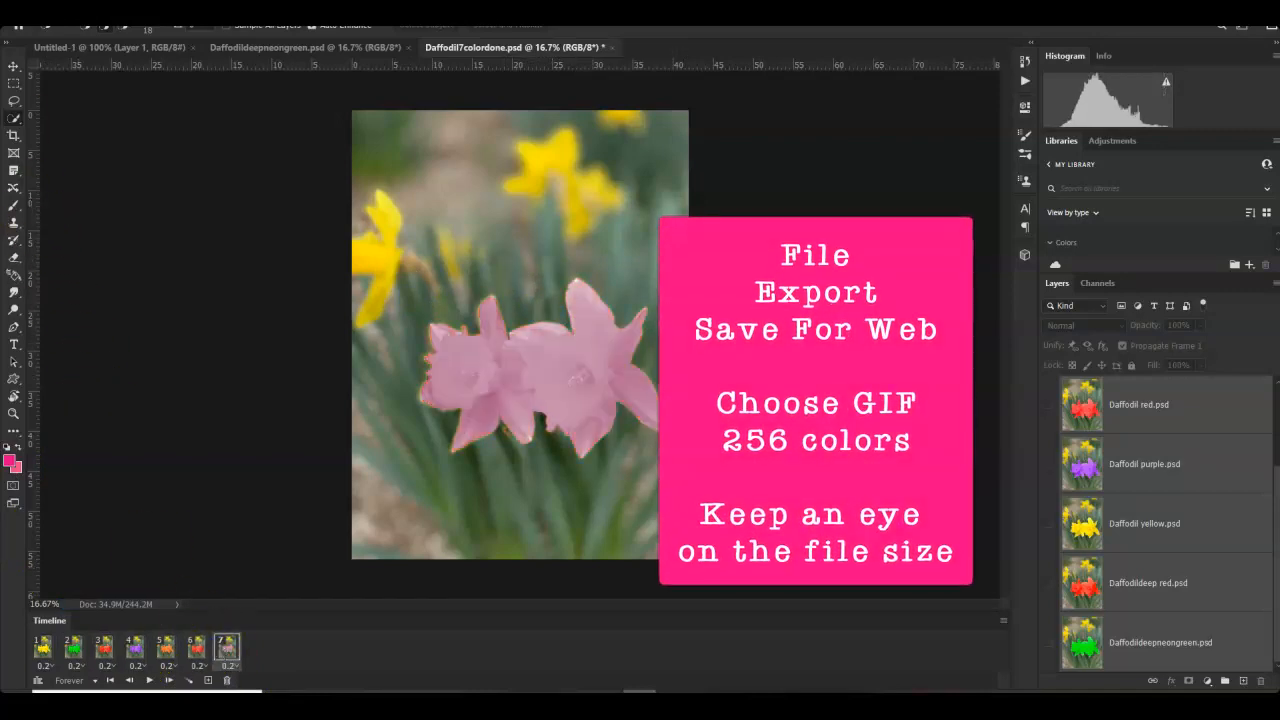
{"action": "left_click", "coordinate": [29, 4]}
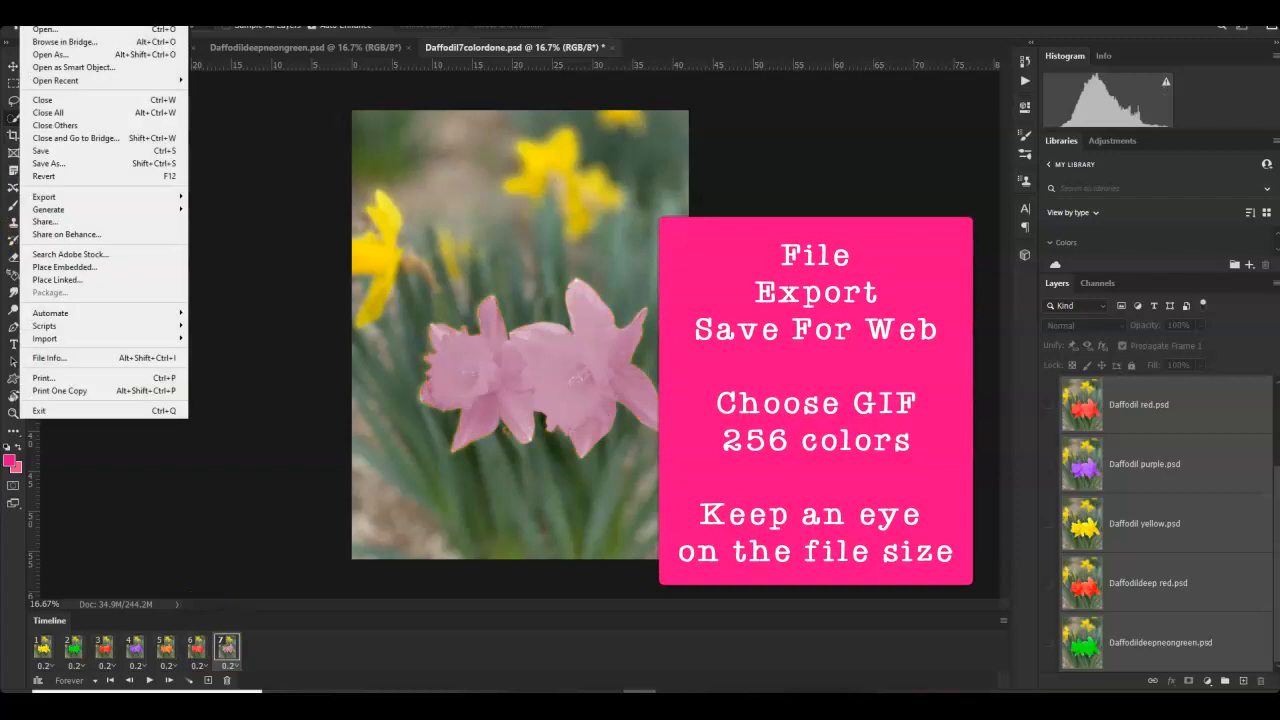
{"action": "mouse_move", "coordinate": [86, 199]}
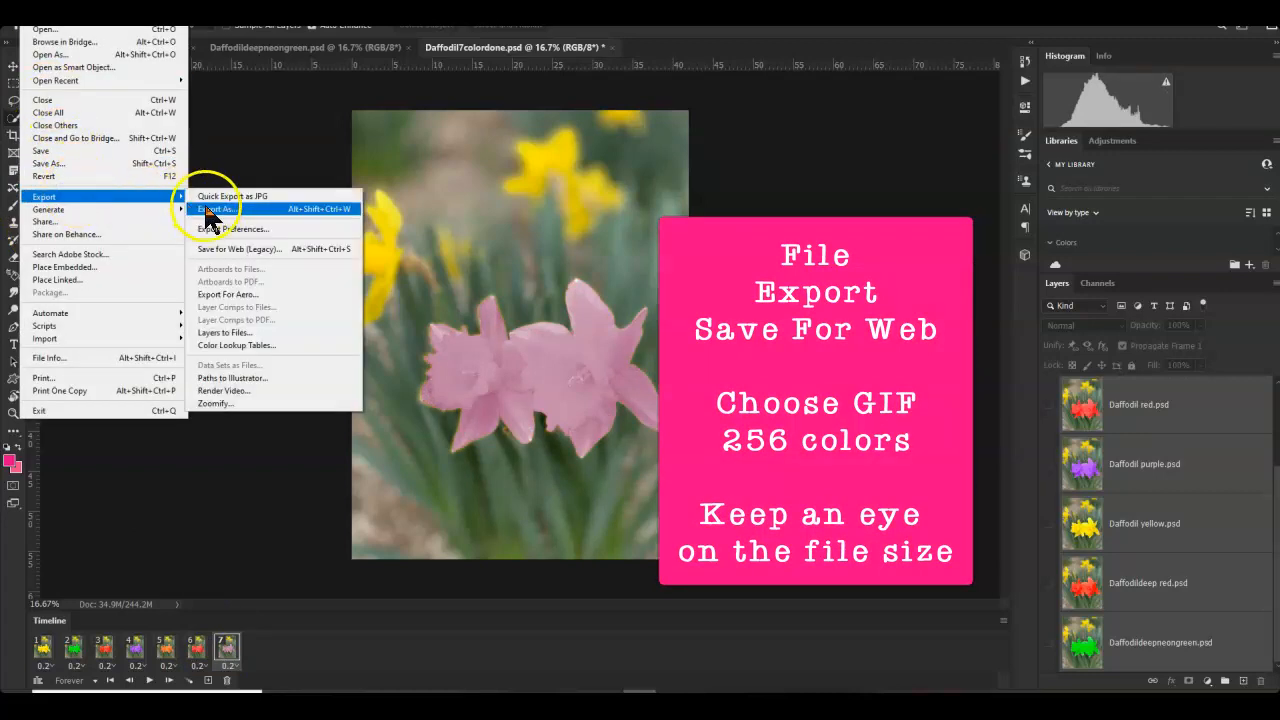
{"action": "left_click", "coordinate": [213, 250]}
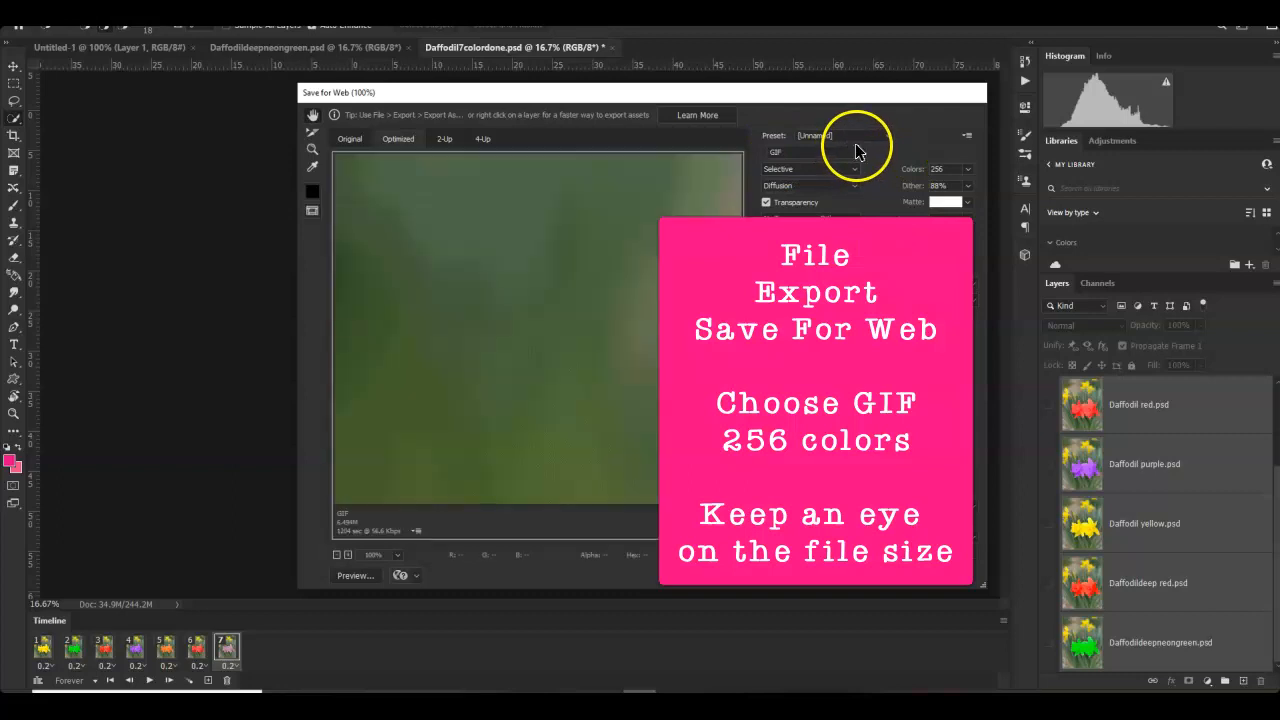
- Export a 256-colour 600 × 800 GIF as Daffodil7colordone into Daffodil Gif Folder
{"action": "left_click", "coordinate": [956, 168]}
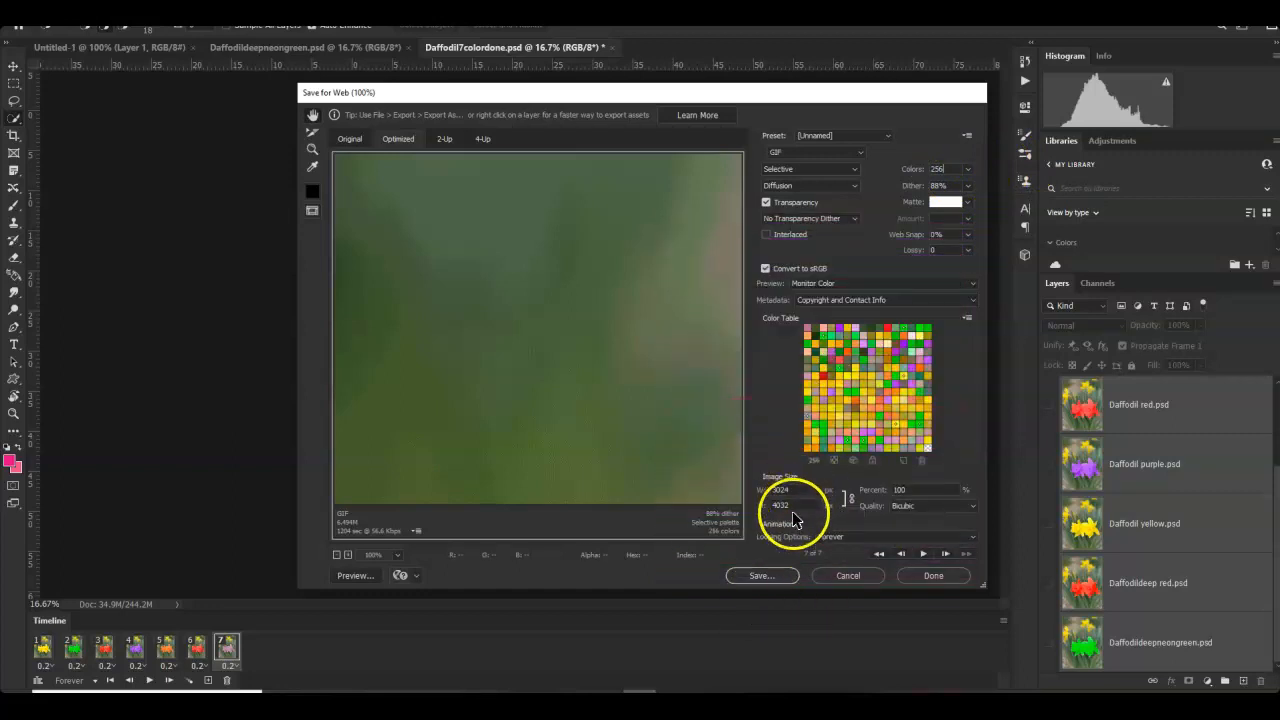
{"action": "left_click", "coordinate": [803, 490]}
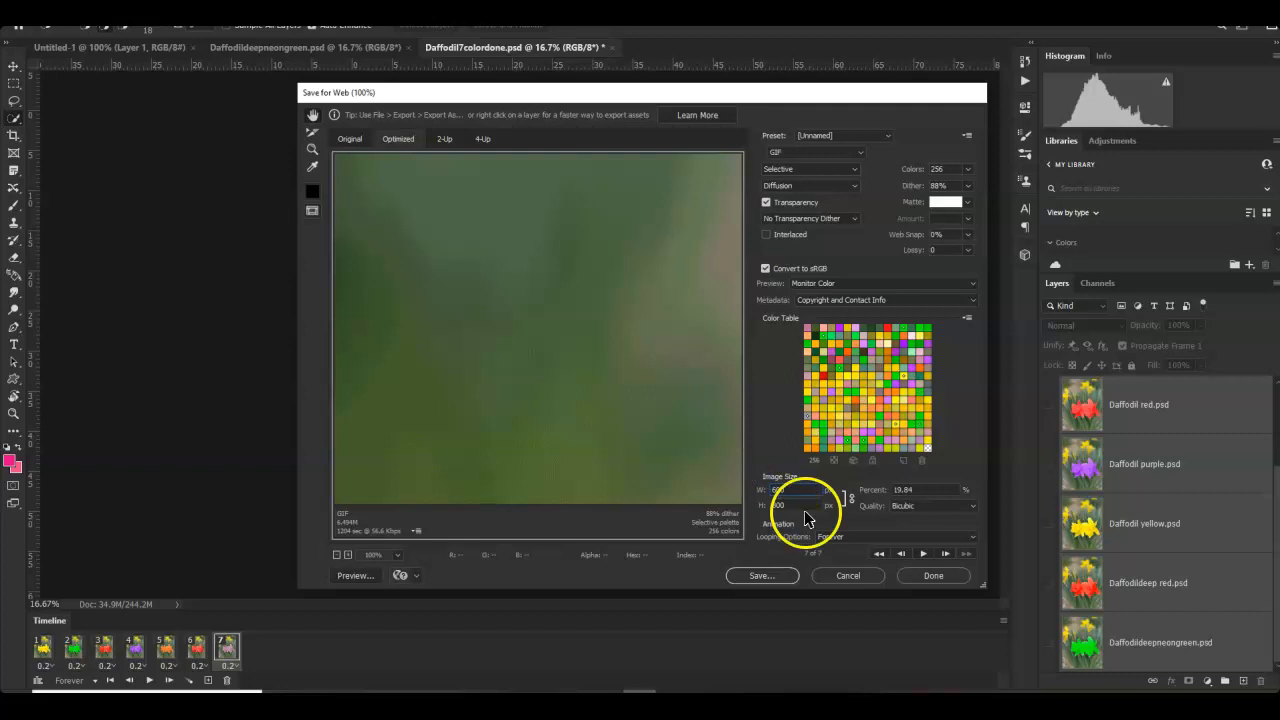
{"action": "left_click", "coordinate": [800, 518]}
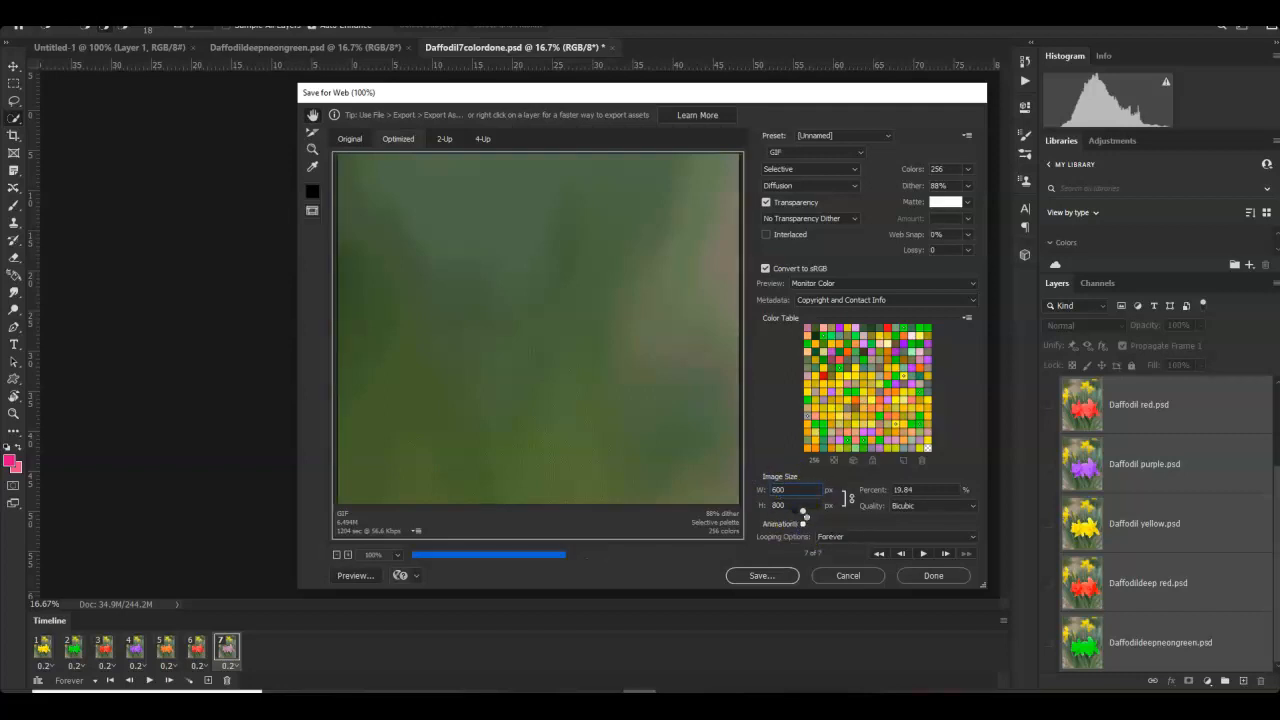
{"action": "left_click", "coordinate": [805, 515]}
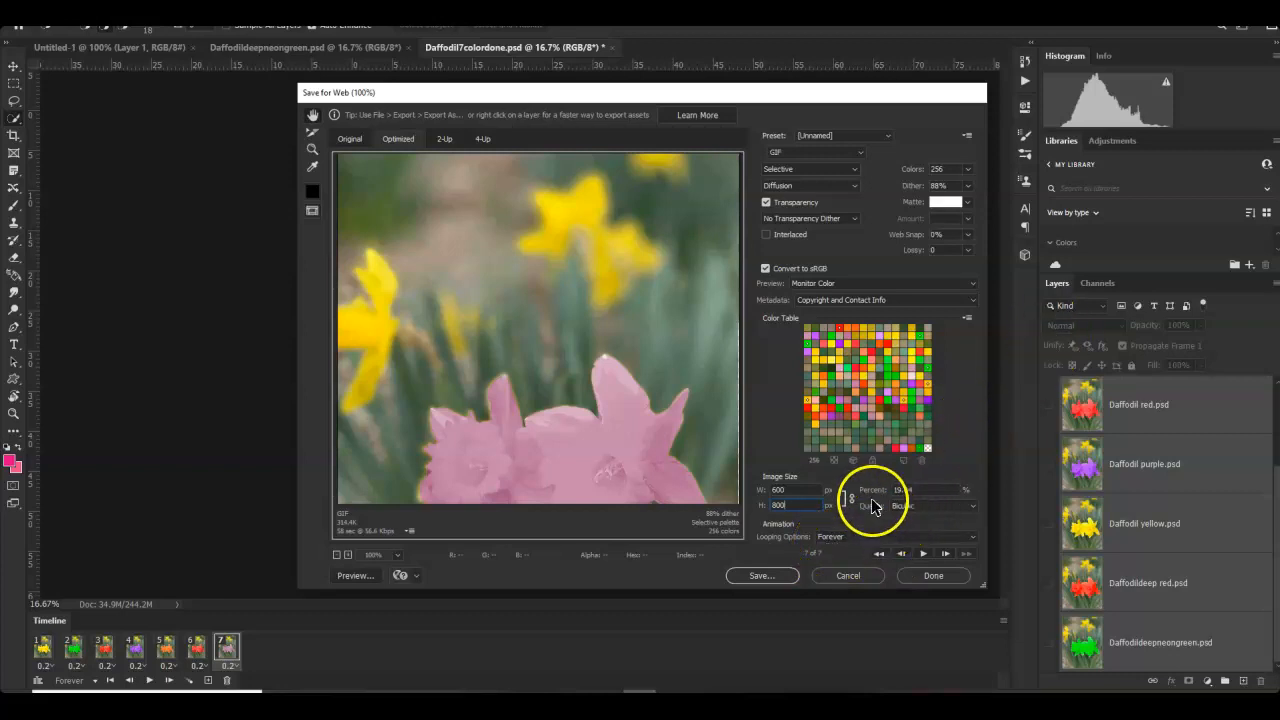
{"action": "left_click", "coordinate": [756, 578]}
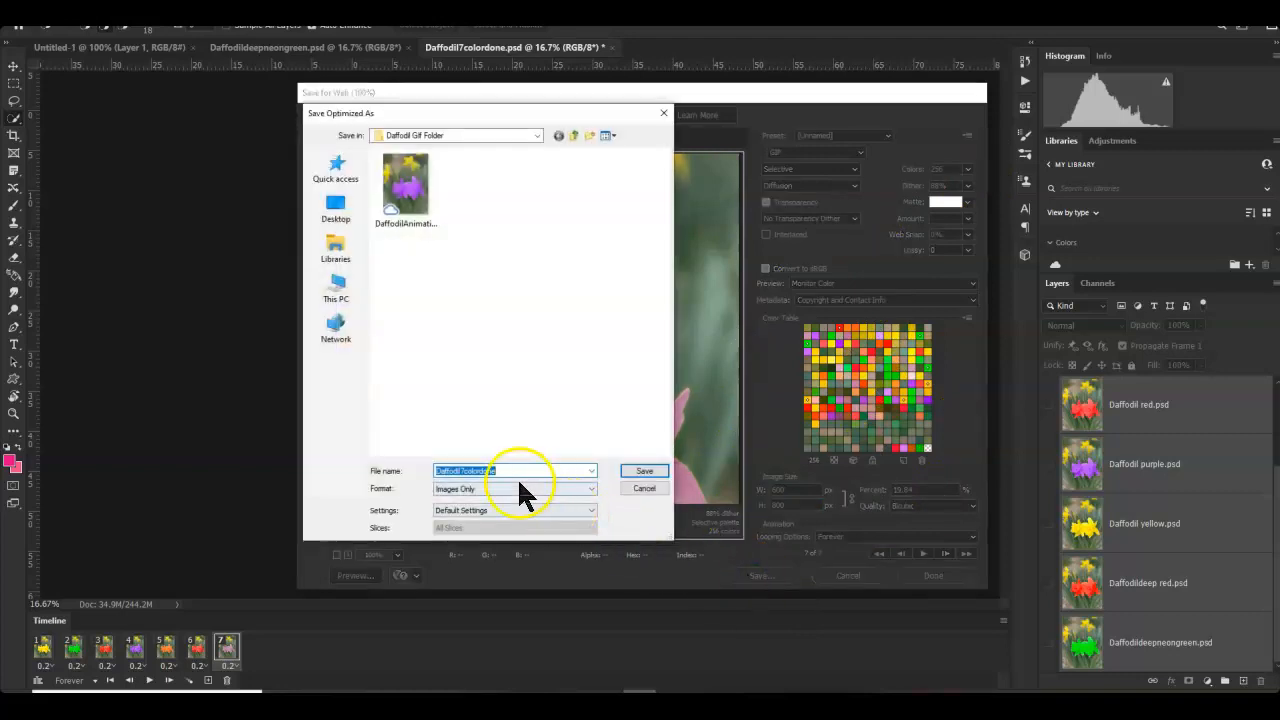
{"action": "left_click", "coordinate": [645, 471]}
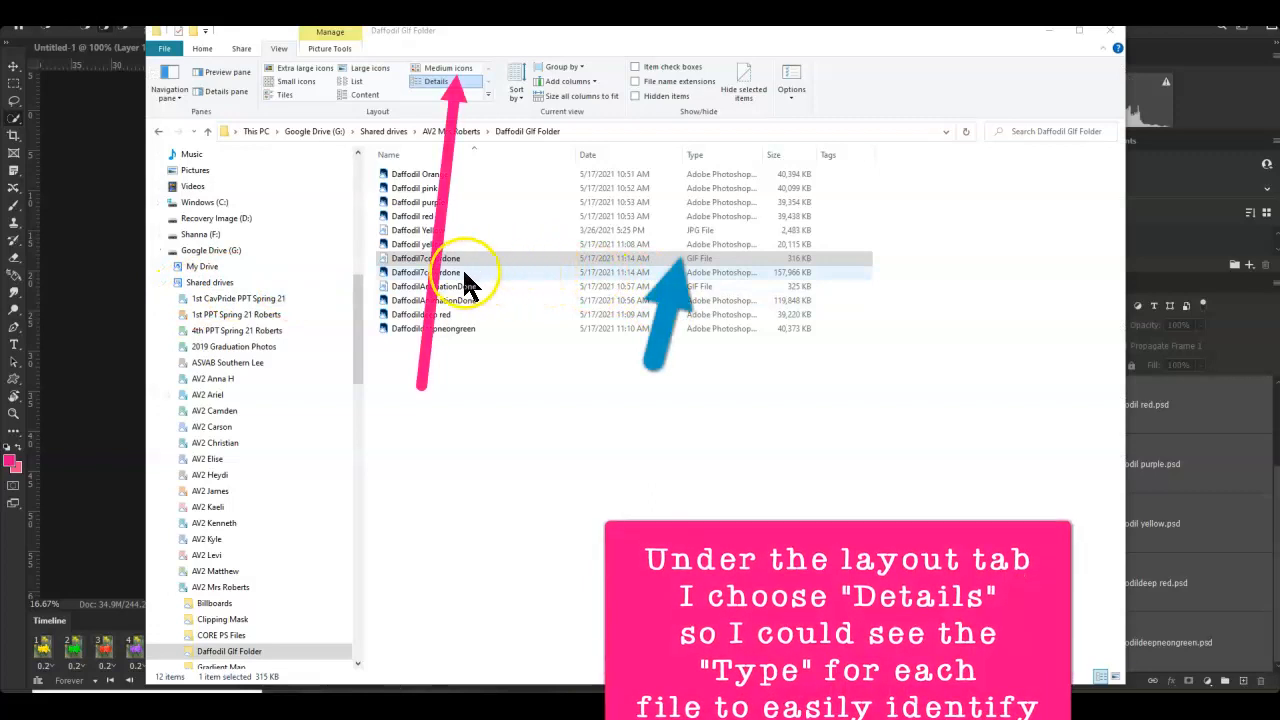
- Pick out the exported 316 KB Daffodil7colordone GIF in the folder's file list
{"action": "left_click", "coordinate": [396, 272]}
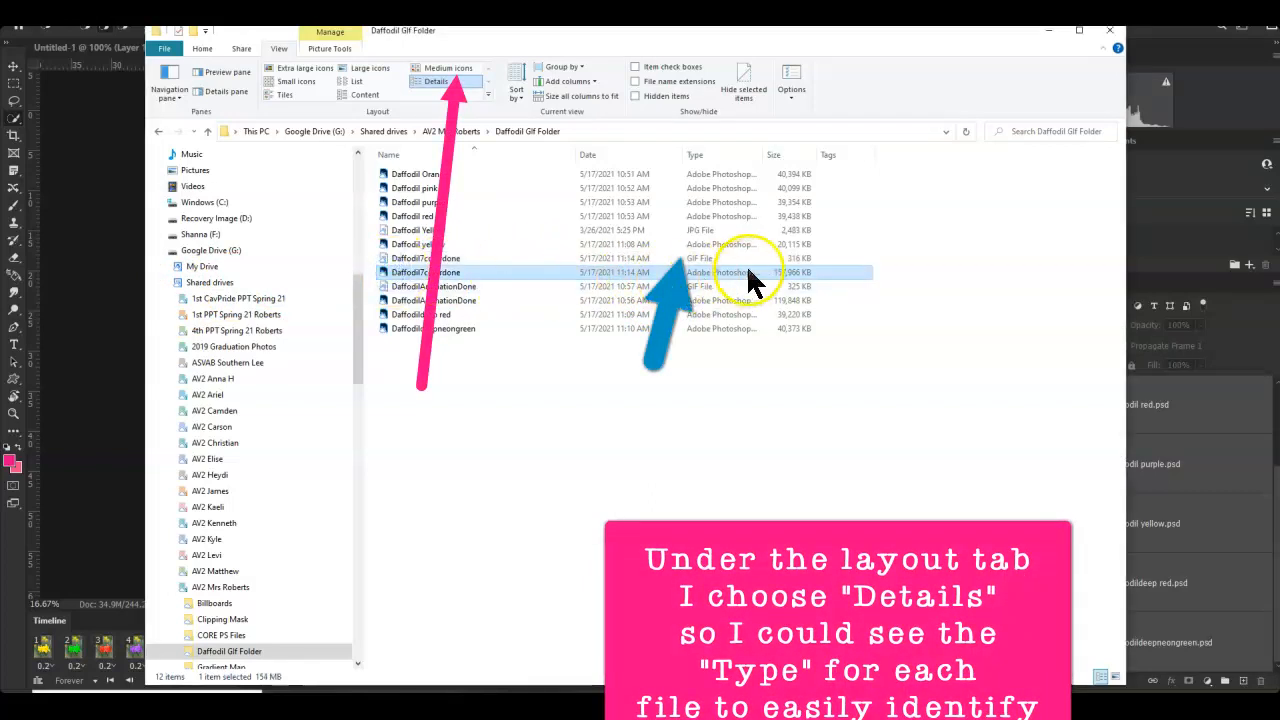
{"action": "left_click", "coordinate": [424, 259]}
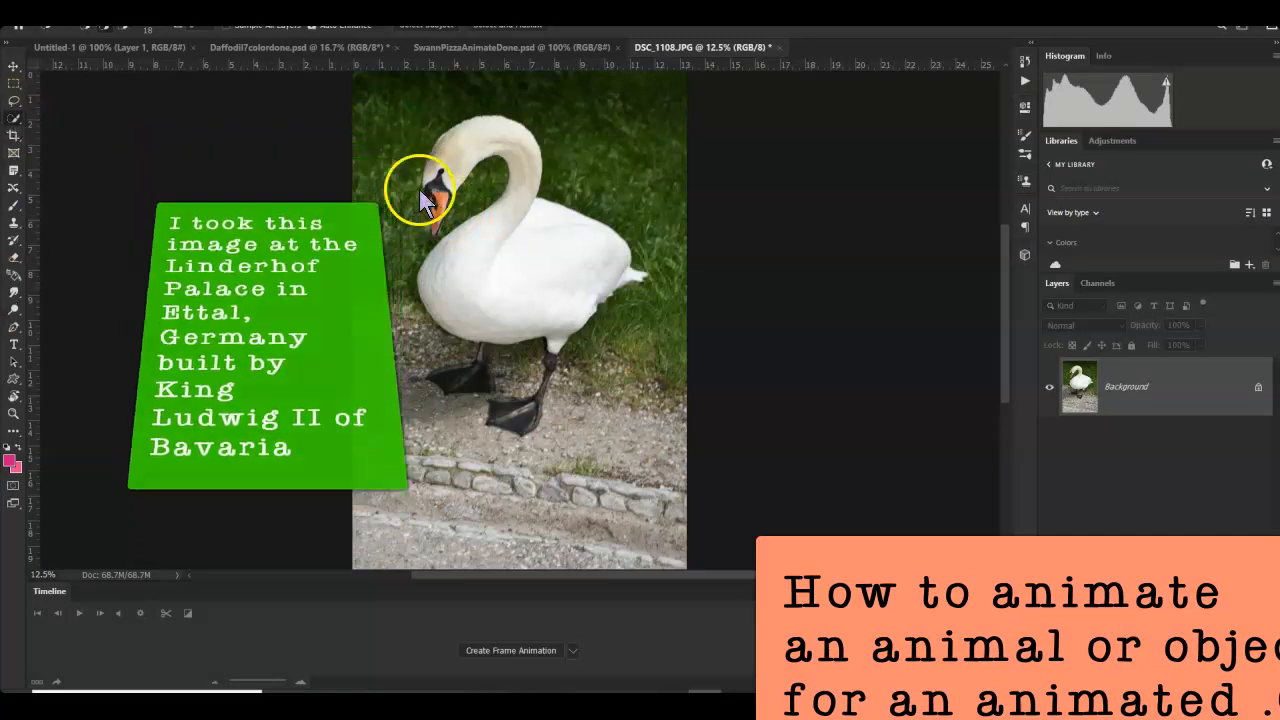
- Quick-select the swan from beak to feet and copy it onto Layer 1 via Layer Via Copy
{"action": "left_click", "coordinate": [440, 234]}
{"action": "left_click", "coordinate": [448, 206]}
{"action": "left_click", "coordinate": [437, 176]}
{"action": "left_click", "coordinate": [444, 150]}
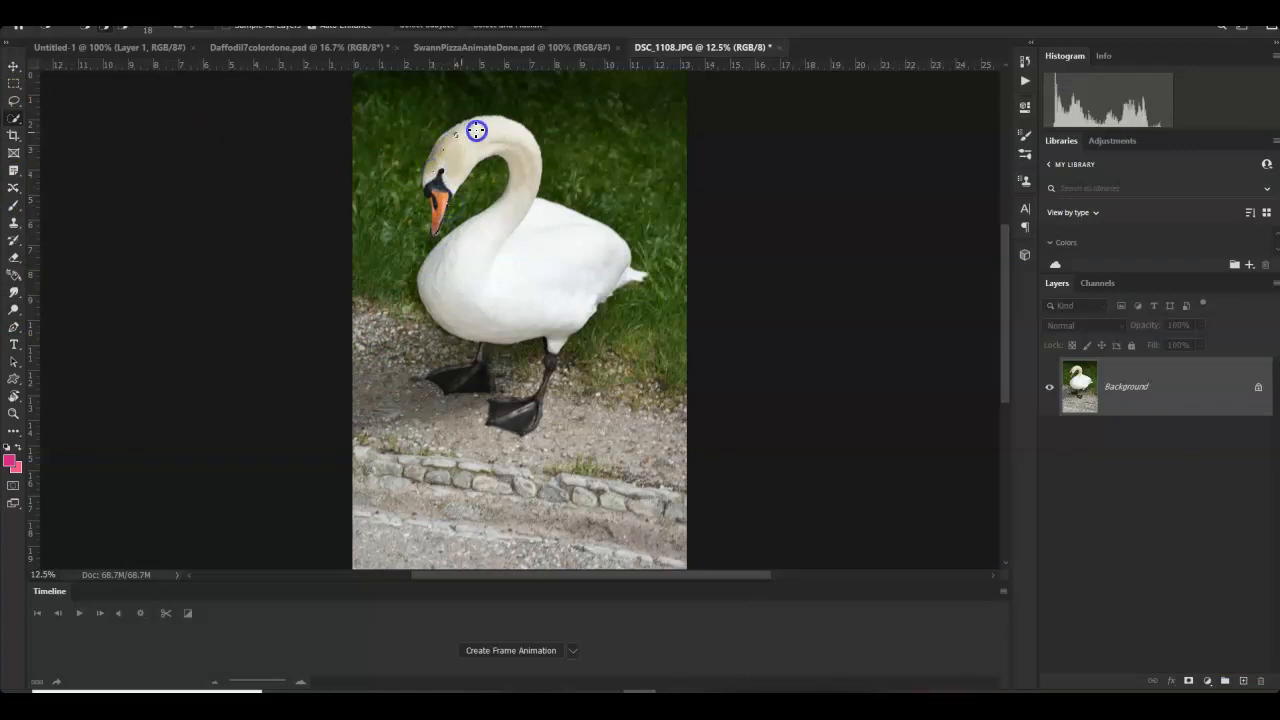
{"action": "left_click_drag", "start_coordinate": [518, 211], "coordinate": [448, 288]}
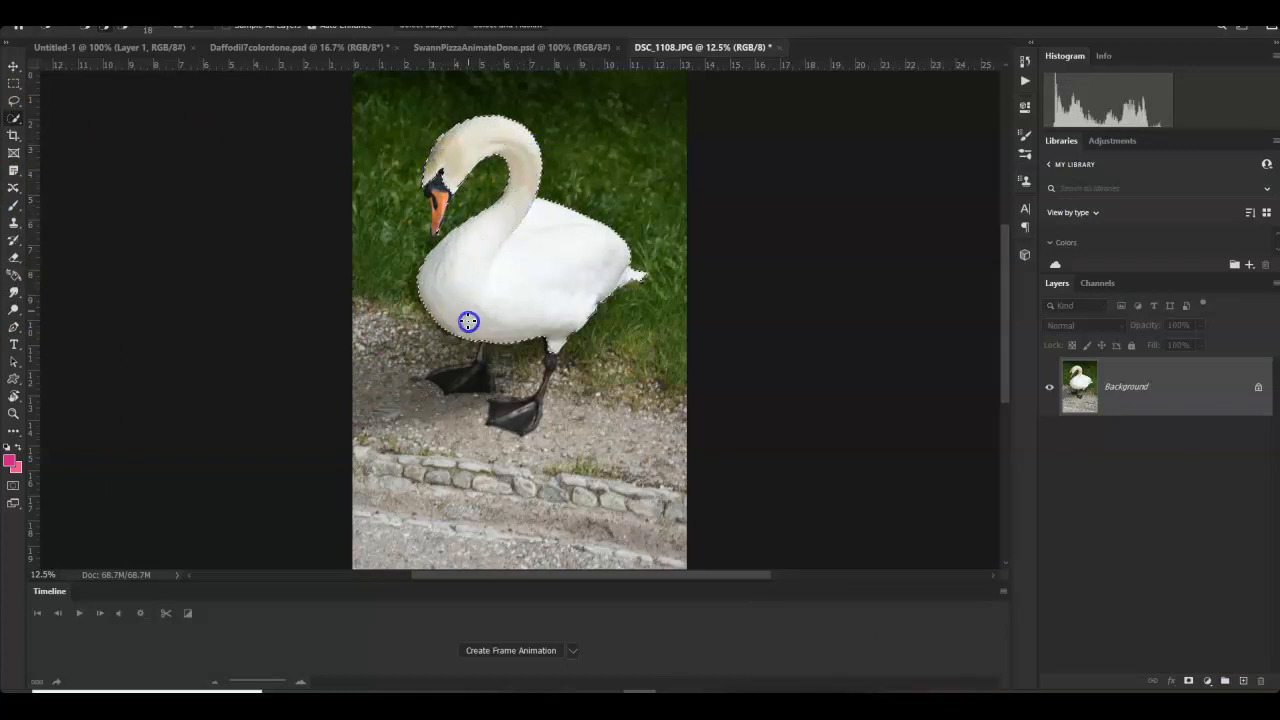
{"action": "left_click_drag", "start_coordinate": [475, 385], "coordinate": [516, 420]}
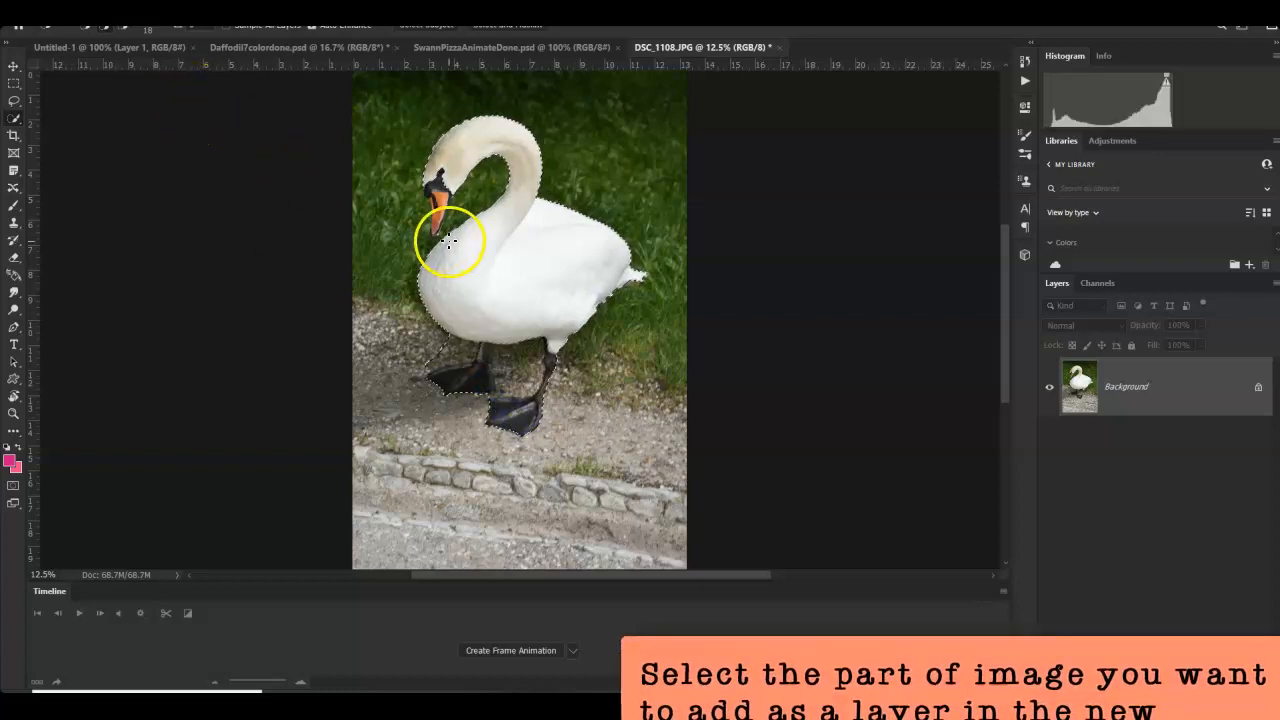
{"action": "left_click_drag", "start_coordinate": [498, 358], "coordinate": [498, 358]}
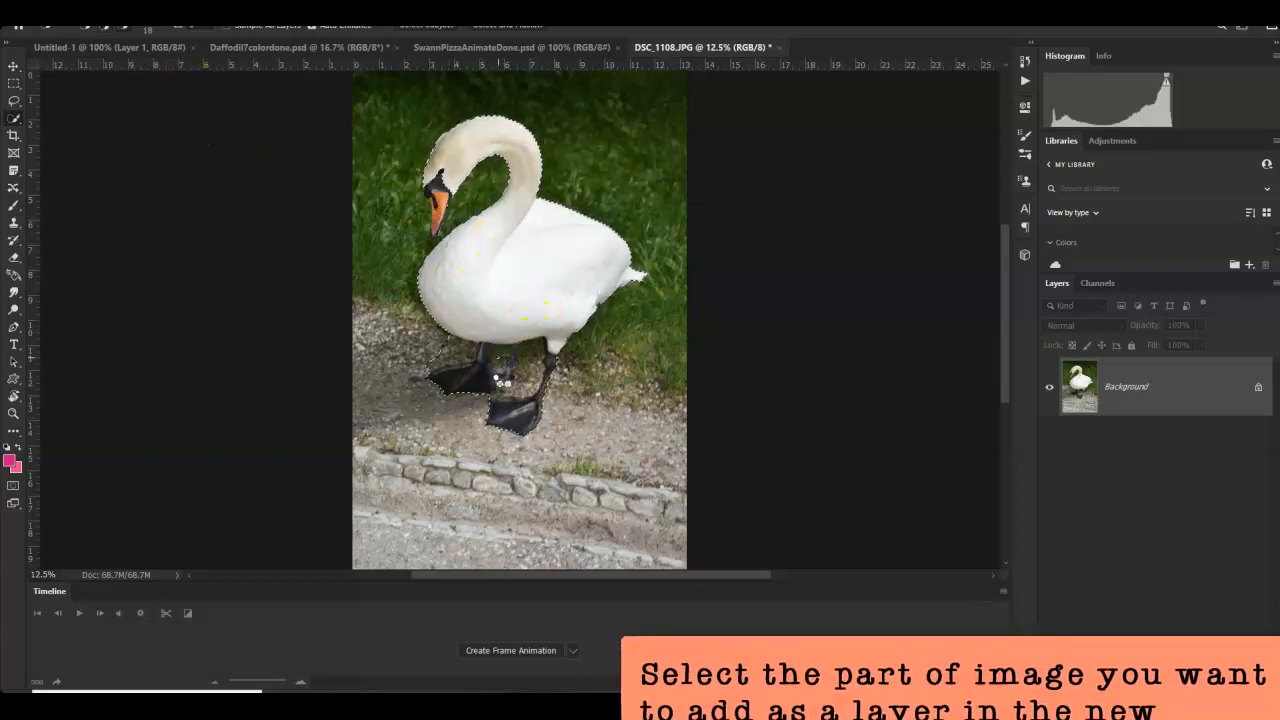
{"action": "left_click_drag", "start_coordinate": [537, 344], "coordinate": [504, 352]}
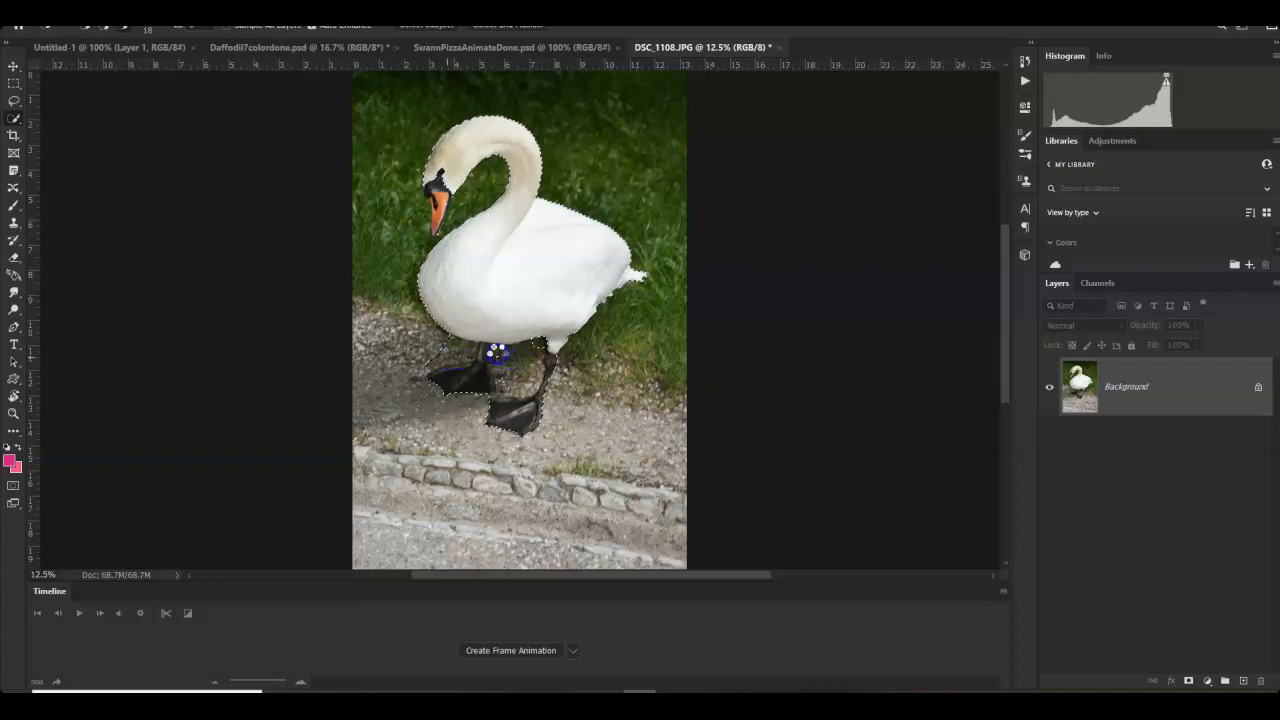
{"action": "left_click", "coordinate": [458, 357]}
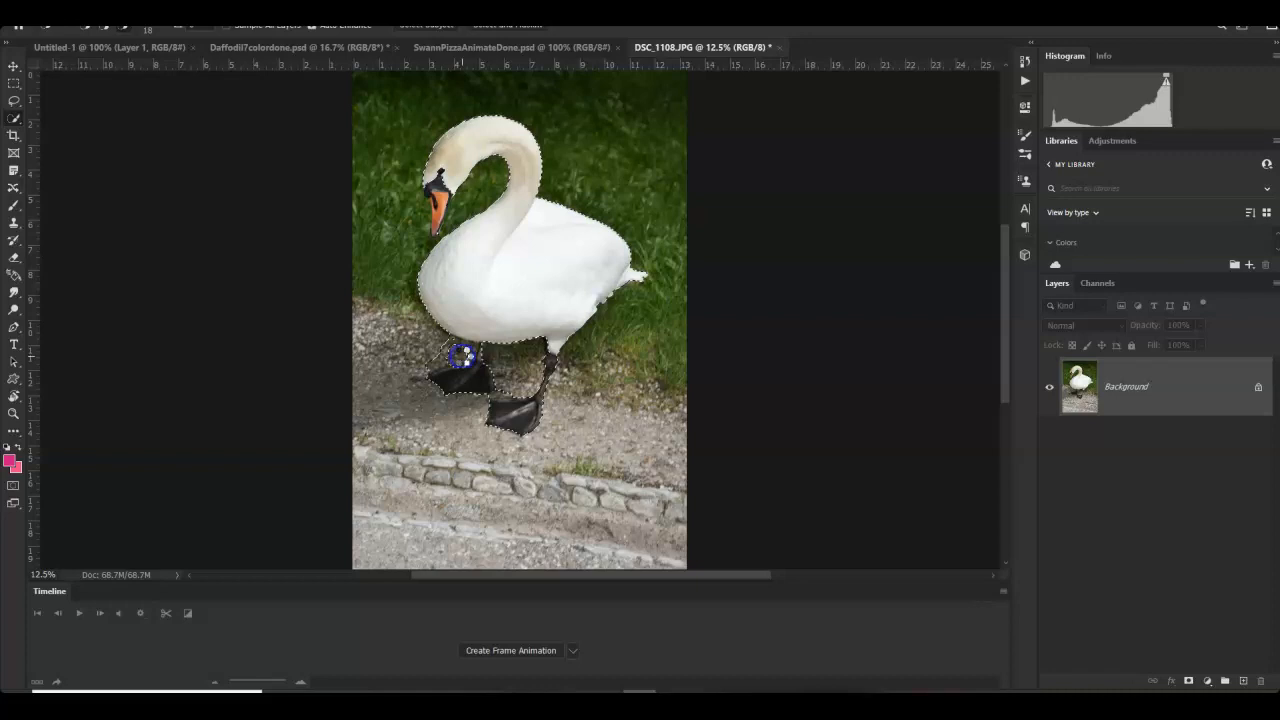
{"action": "mouse_move", "coordinate": [505, 285]}
{"action": "left_mouse_down"}
{"action": "mouse_move", "coordinate": [467, 289]}
{"action": "mouse_move", "coordinate": [481, 308]}
{"action": "mouse_move", "coordinate": [444, 377]}
{"action": "mouse_move", "coordinate": [443, 308]}
{"action": "left_mouse_up"}
{"action": "right_click", "coordinate": [443, 312]}
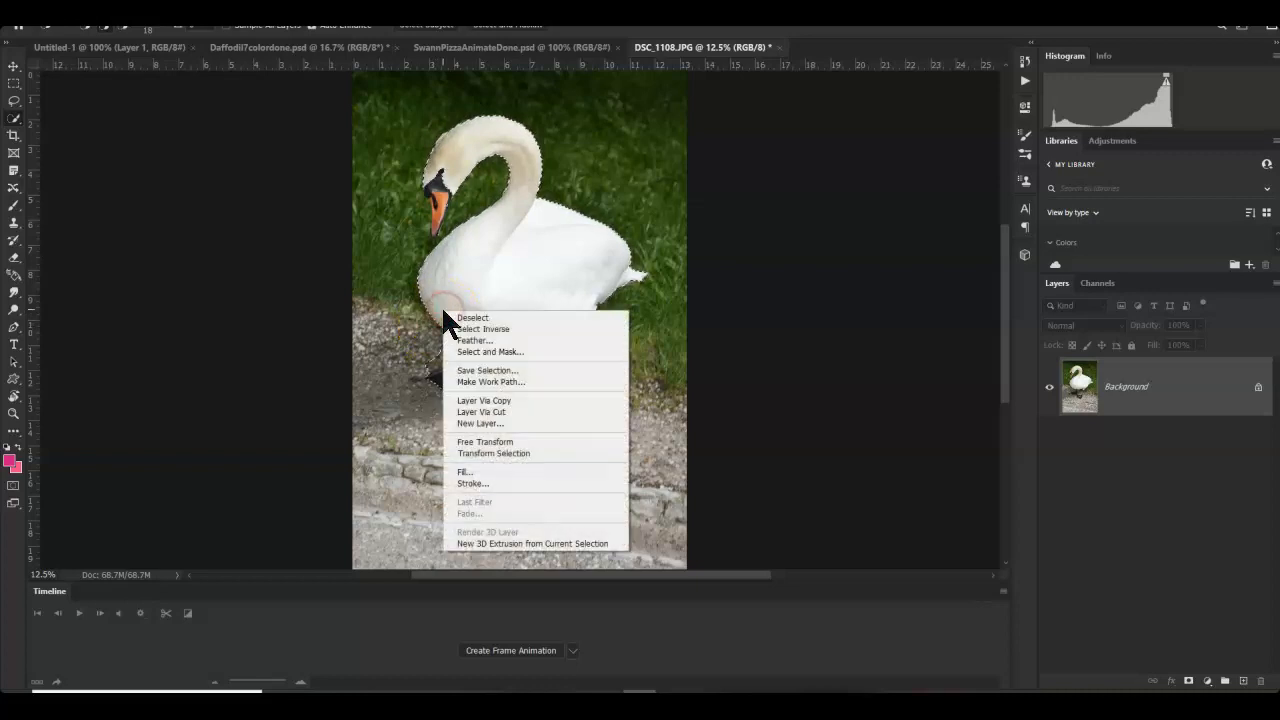
{"action": "left_click", "coordinate": [460, 400]}
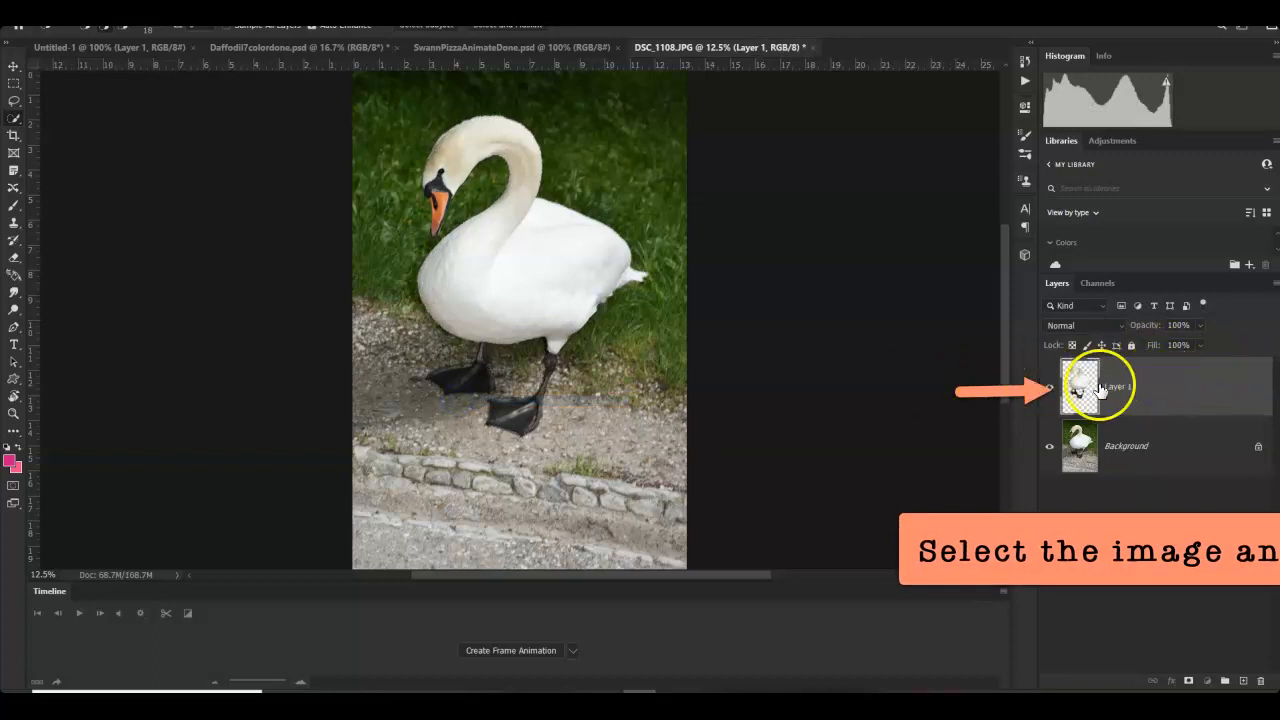
- Switch to the swan pizza document and toggle the PIZZA, EAT and MORE layers' visibility
{"action": "left_click", "coordinate": [474, 48]}
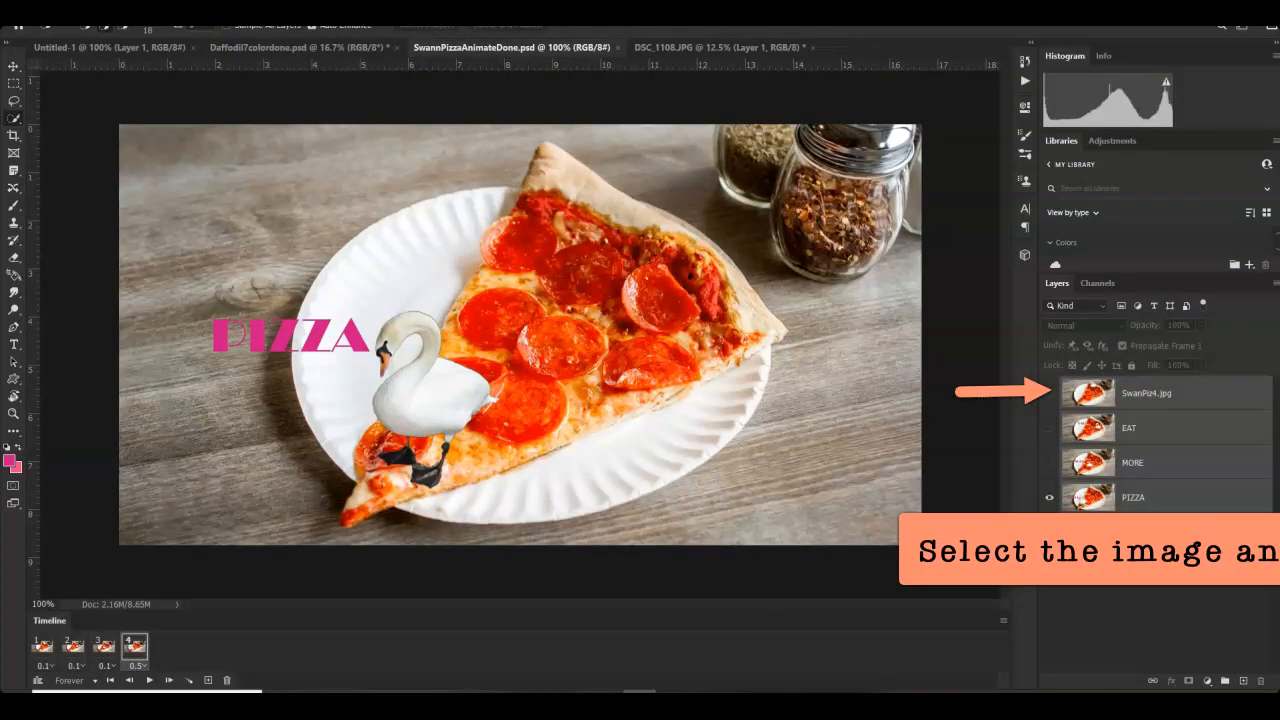
{"action": "left_click", "coordinate": [1145, 395]}
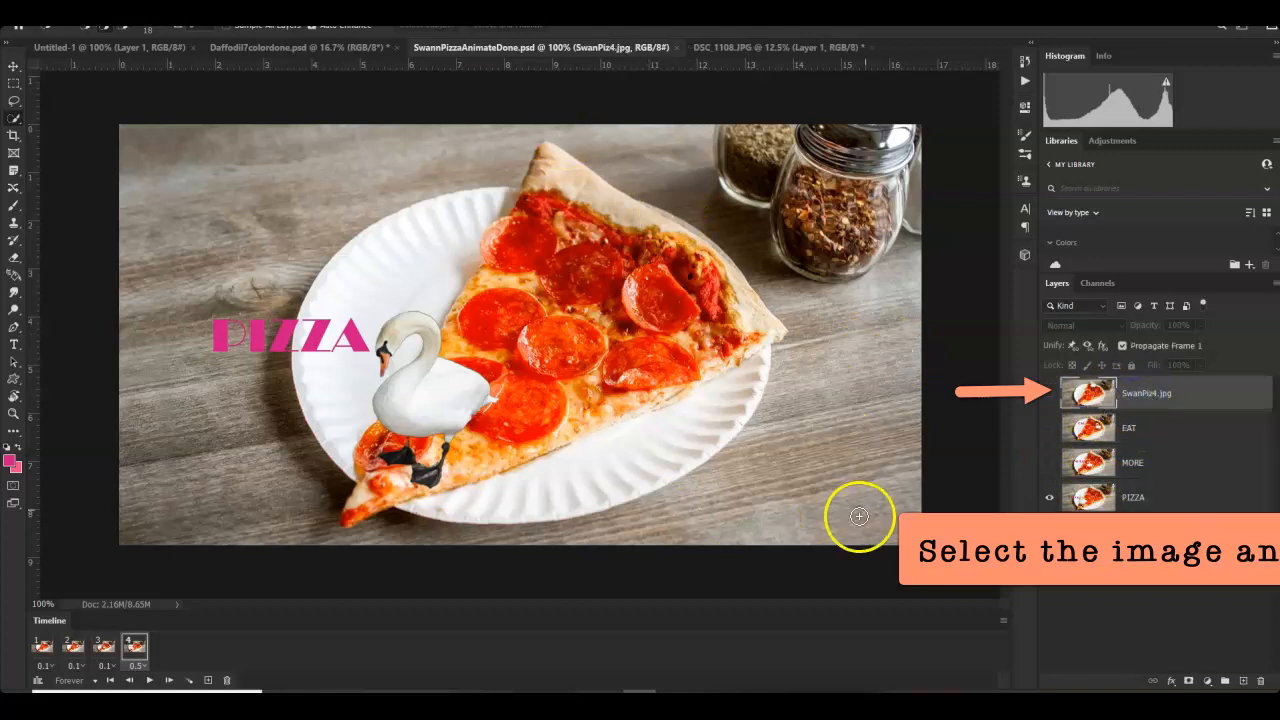
{"action": "left_click", "coordinate": [1049, 497]}
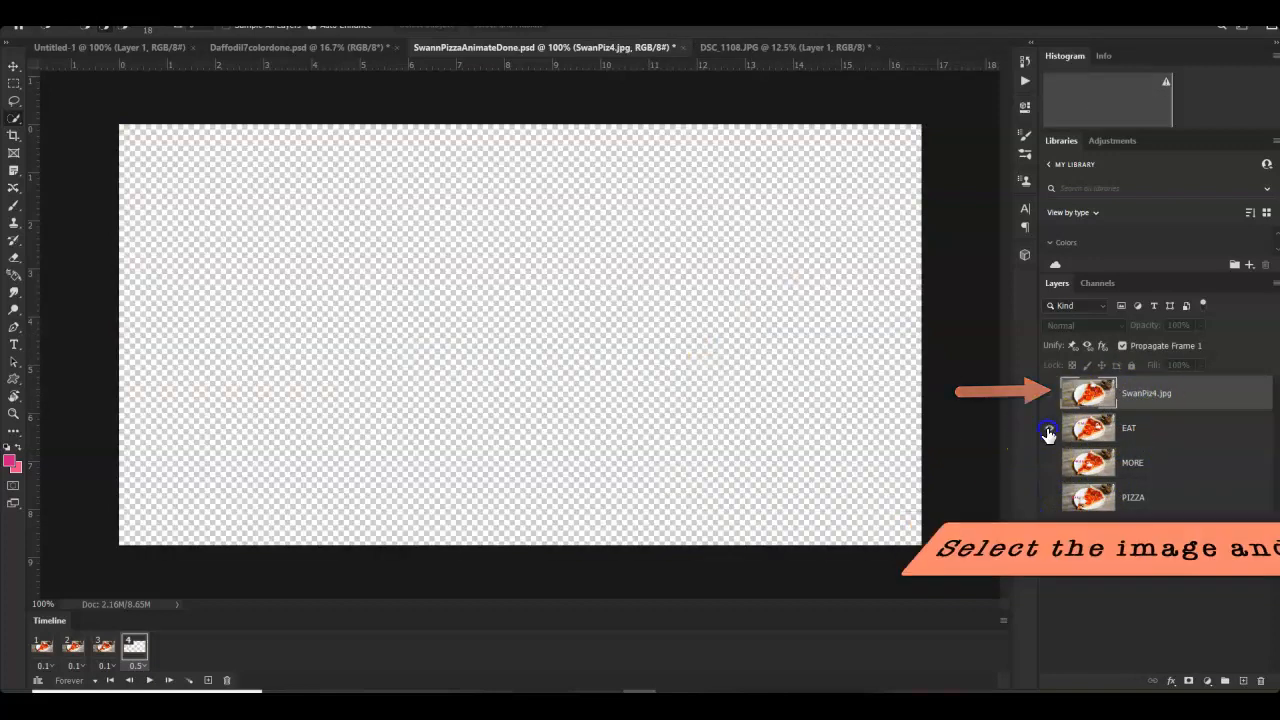
{"action": "left_click", "coordinate": [1049, 428]}
{"action": "left_click", "coordinate": [1049, 462]}
{"action": "left_click", "coordinate": [1049, 497]}
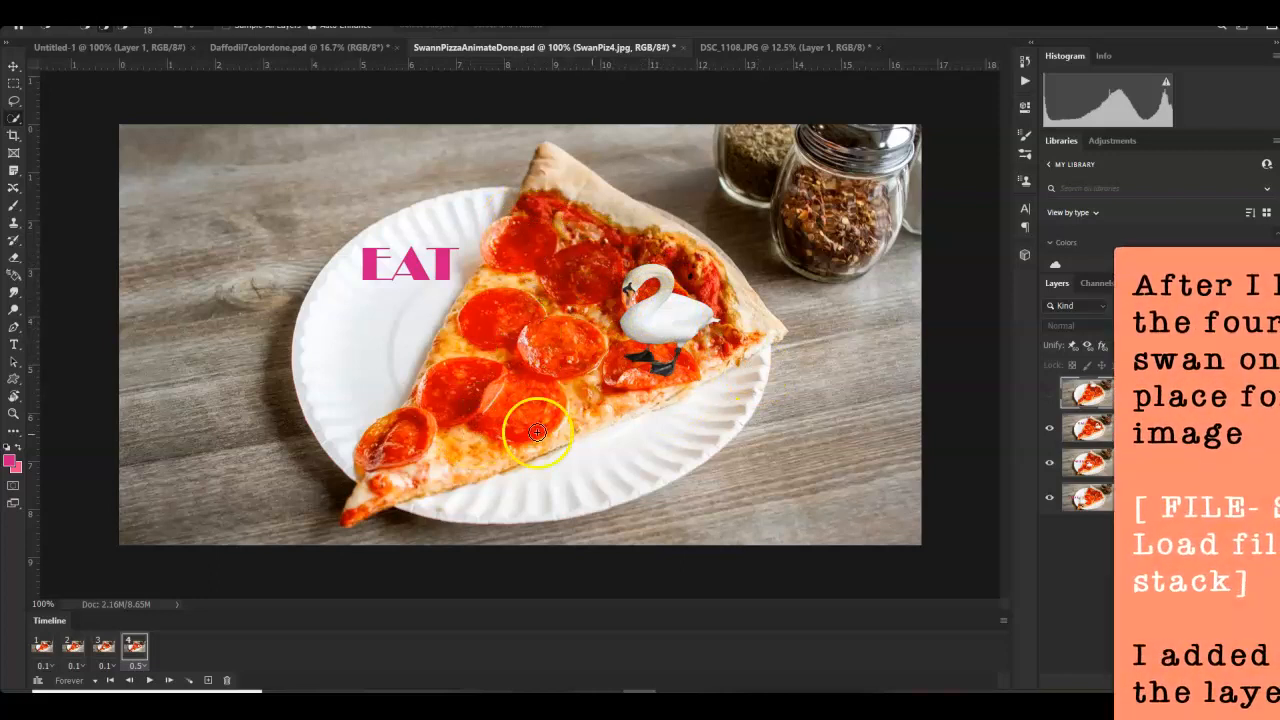
{"action": "left_click", "coordinate": [1049, 394]}
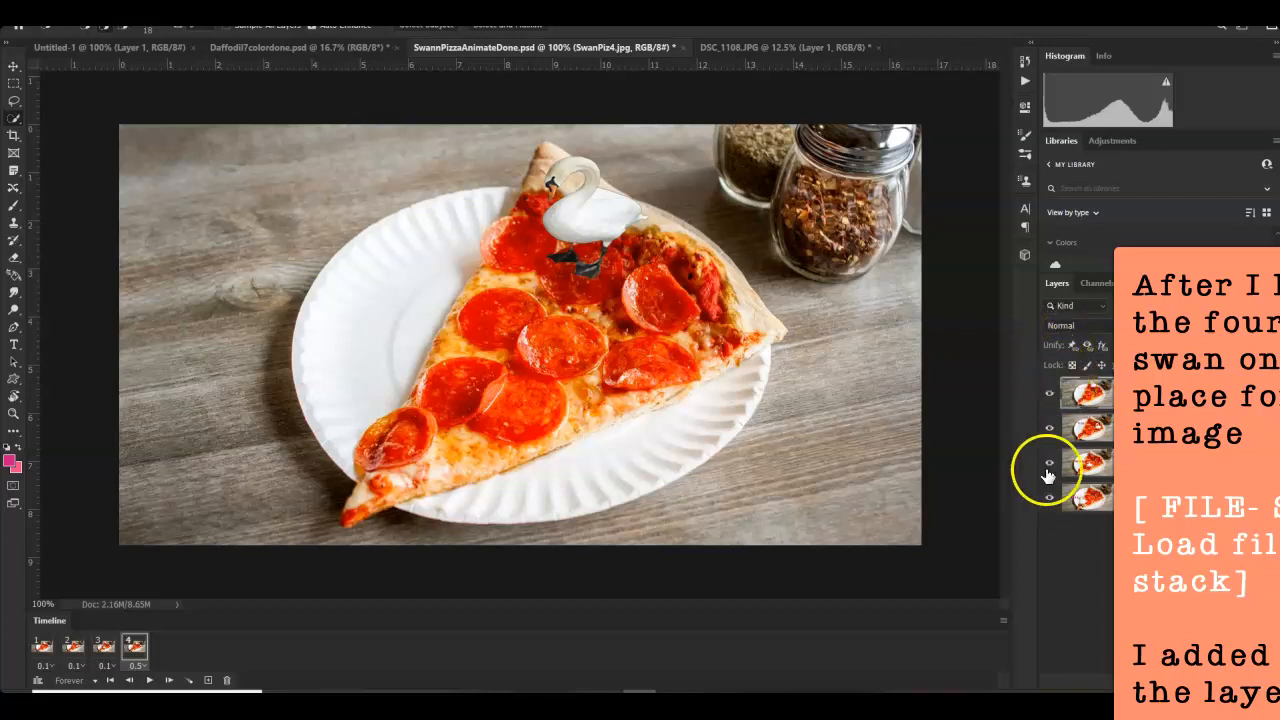
- Hide the swan layer, EAT and MORE in turn to preview each word's frame
{"action": "left_click", "coordinate": [1078, 425]}
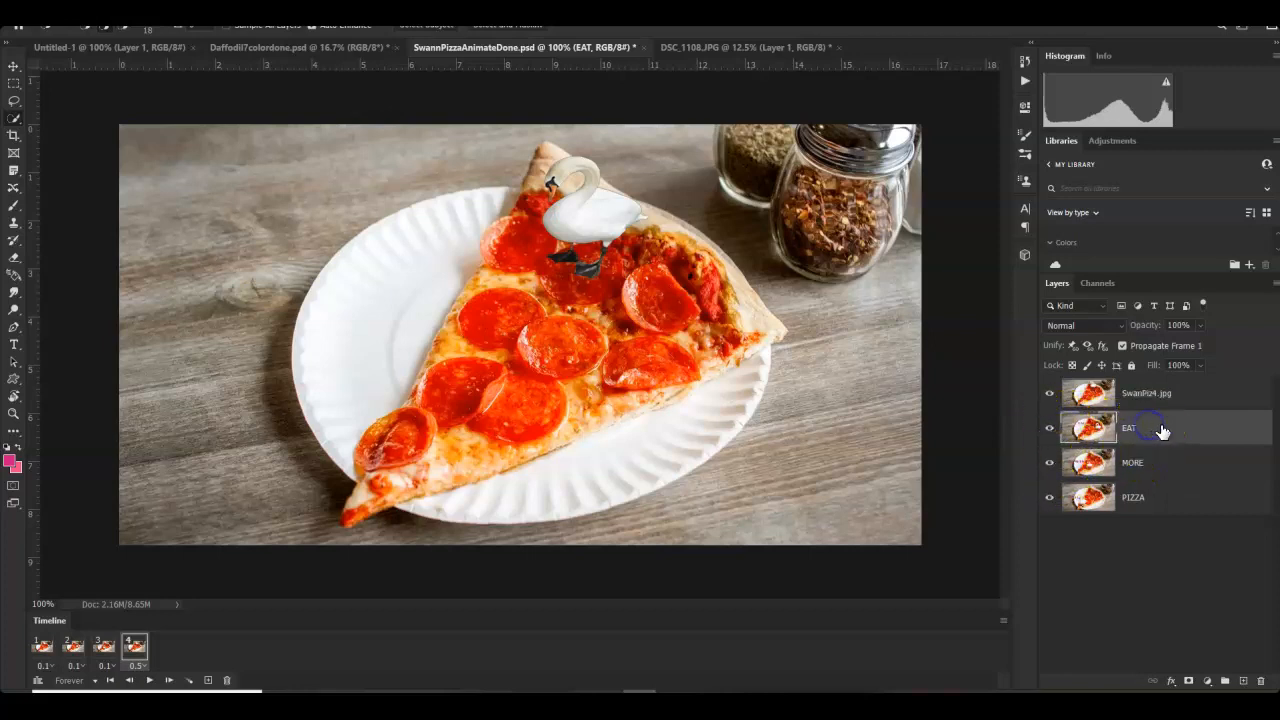
{"action": "left_click", "coordinate": [1077, 430]}
{"action": "left_click", "coordinate": [1047, 390]}
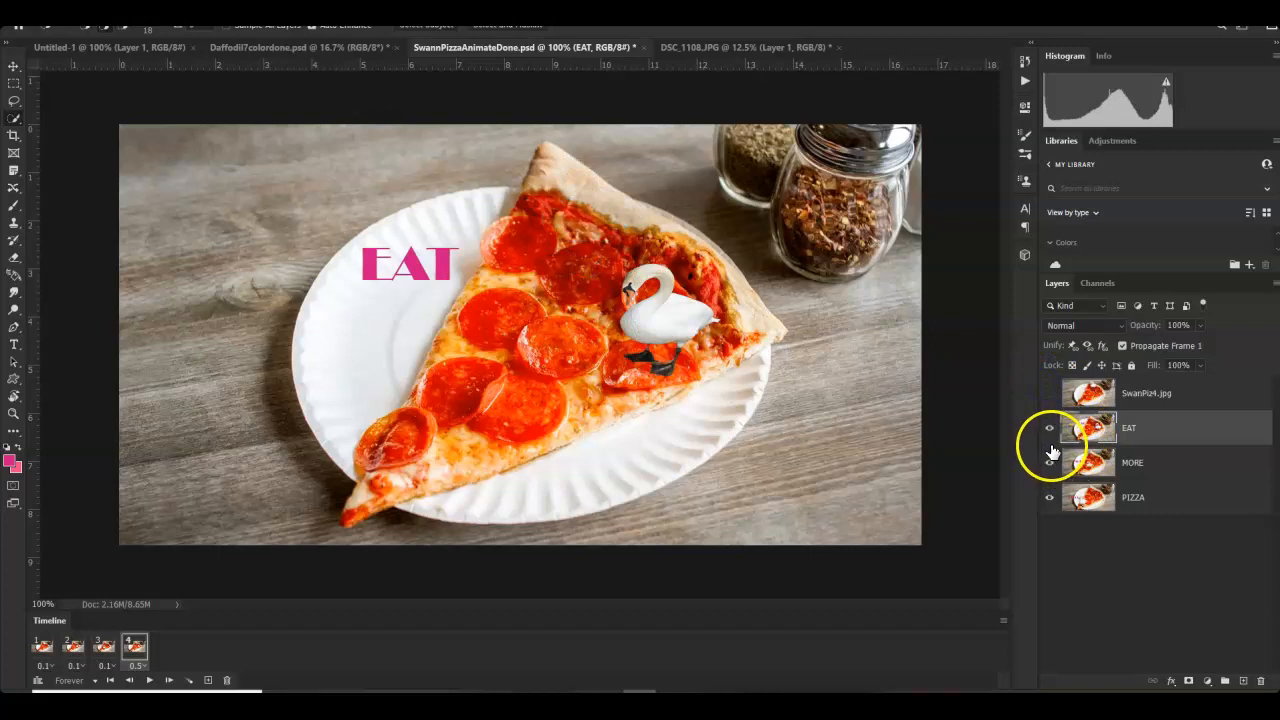
{"action": "left_click", "coordinate": [1049, 428]}
{"action": "left_click", "coordinate": [1062, 508]}
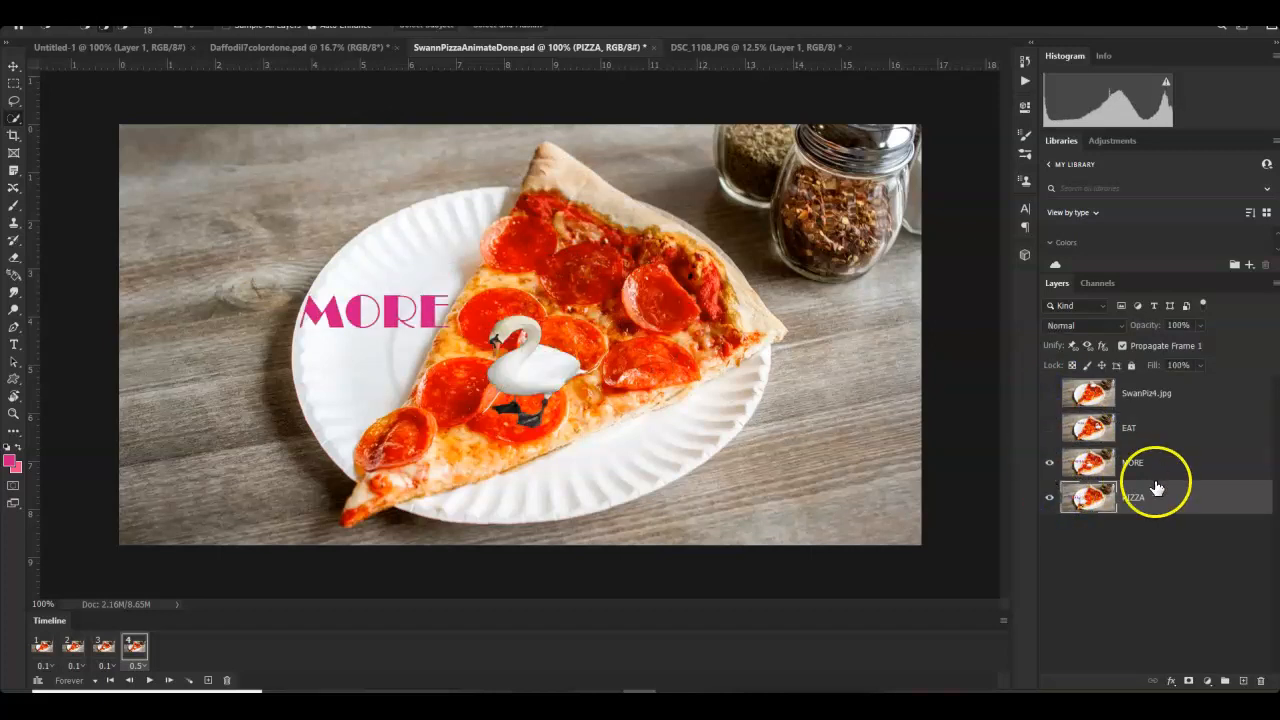
{"action": "left_click", "coordinate": [1050, 464]}
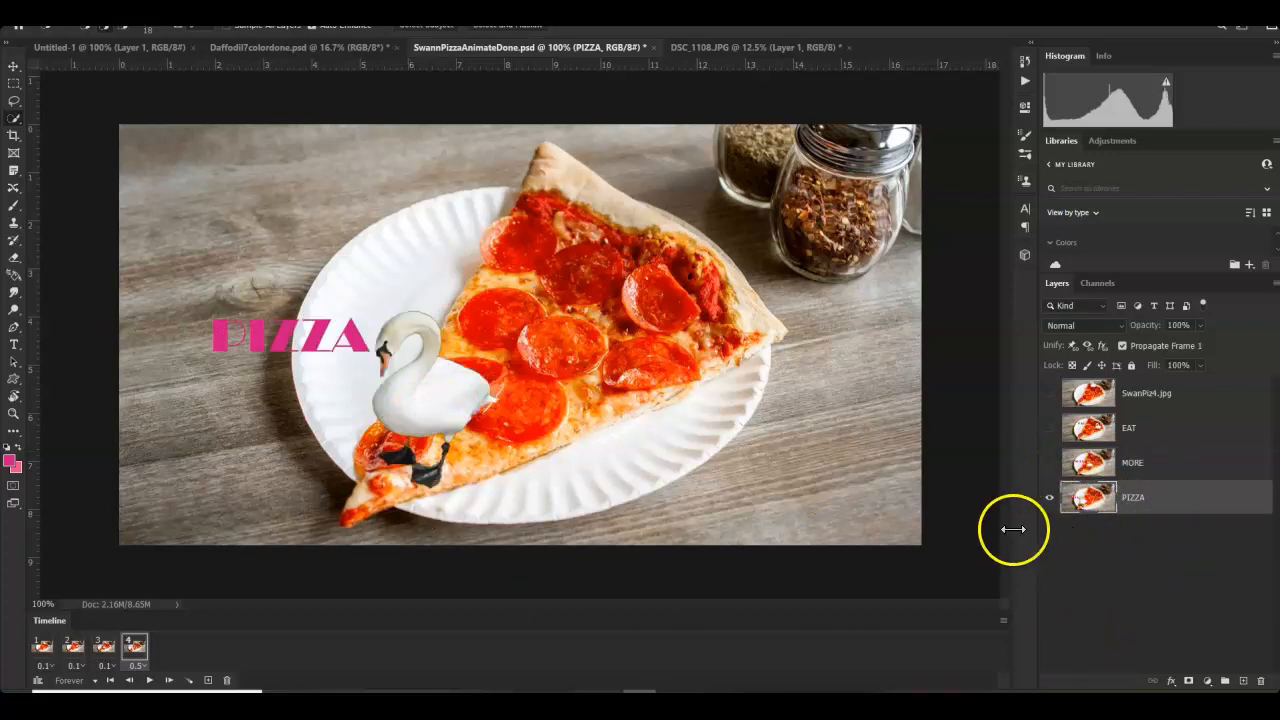
{"action": "left_click", "coordinate": [1050, 464]}
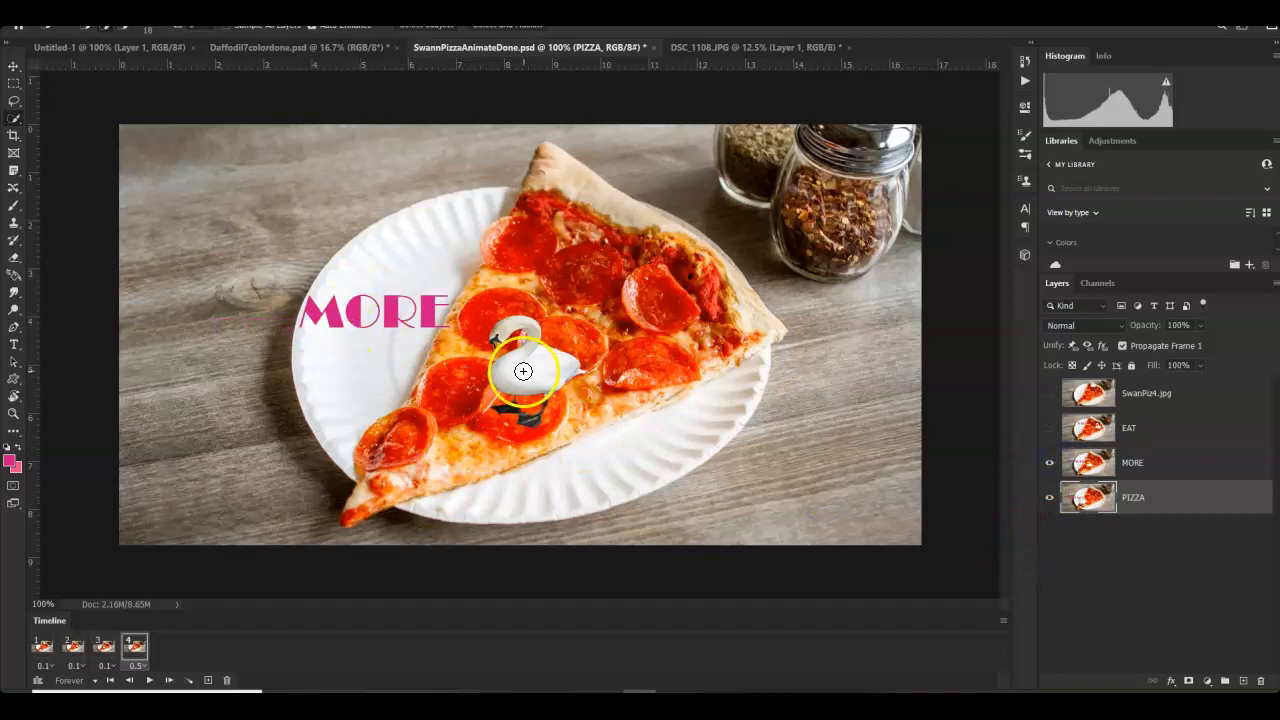
{"action": "left_click", "coordinate": [1086, 501]}
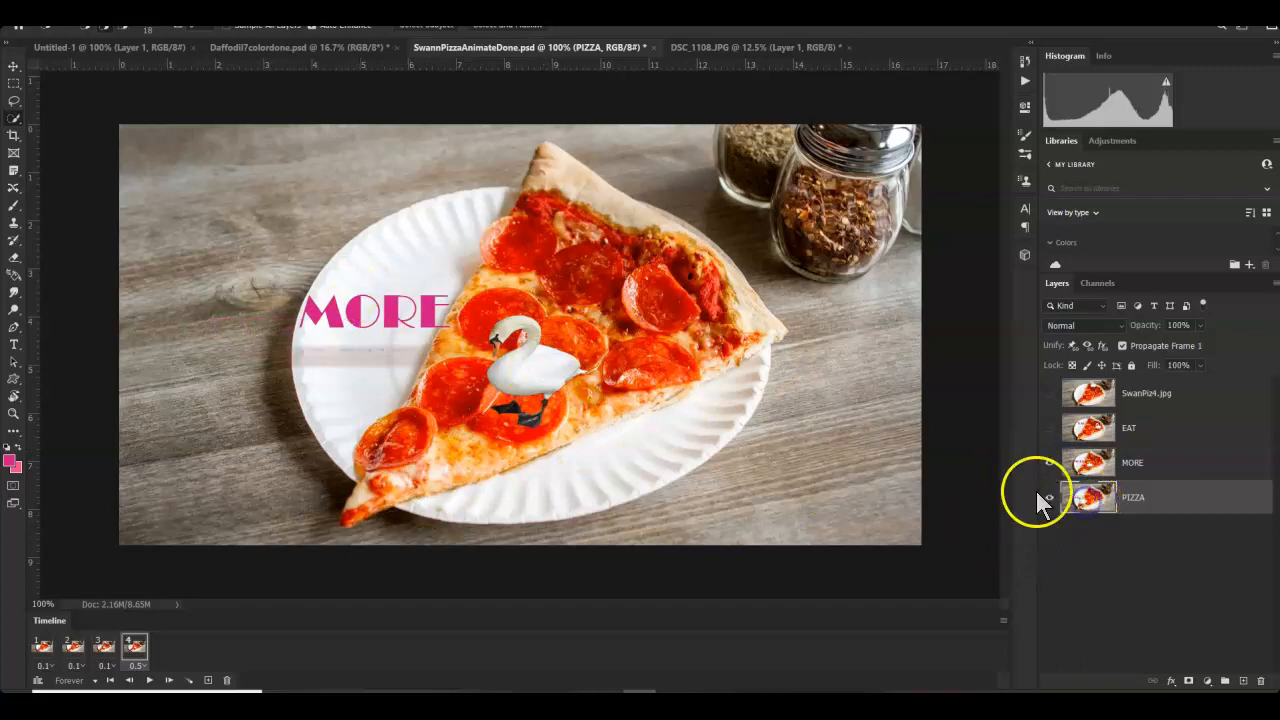
{"action": "left_click", "coordinate": [1050, 462]}
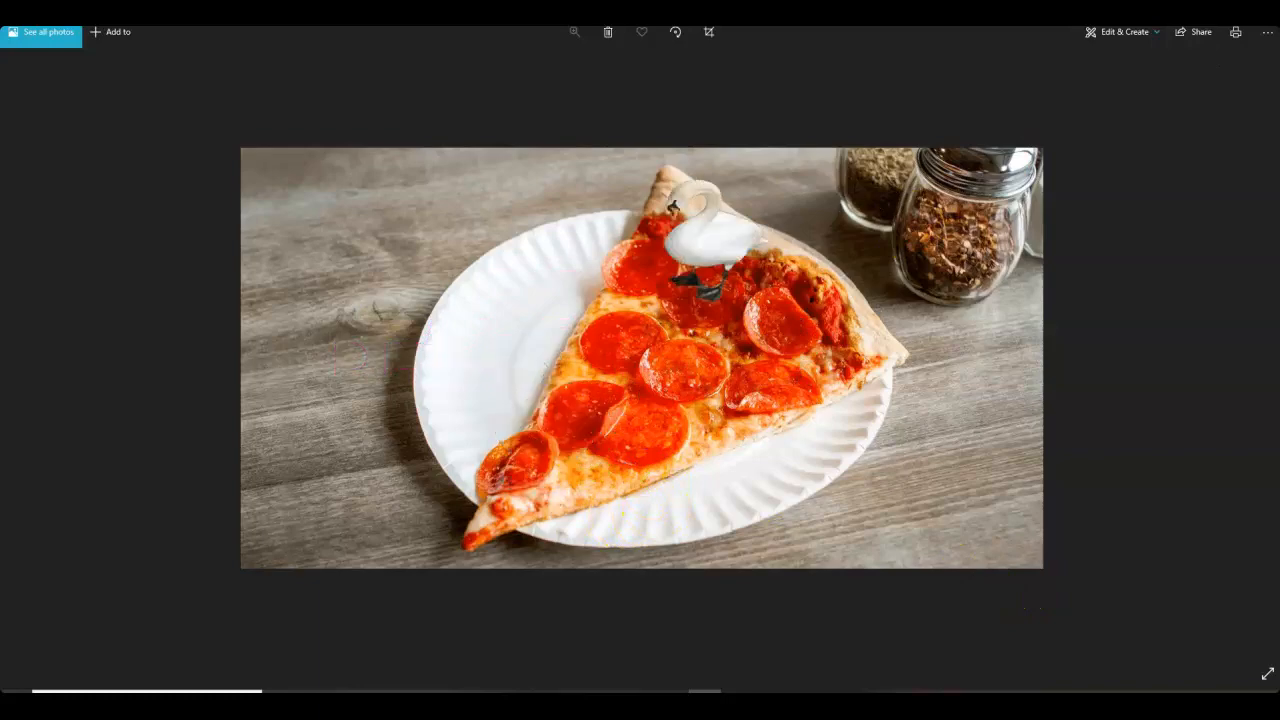
- Minimize the Photos GIF preview and File Explorer to get back to Photoshop
{"action": "left_click", "coordinate": [770, 703]}
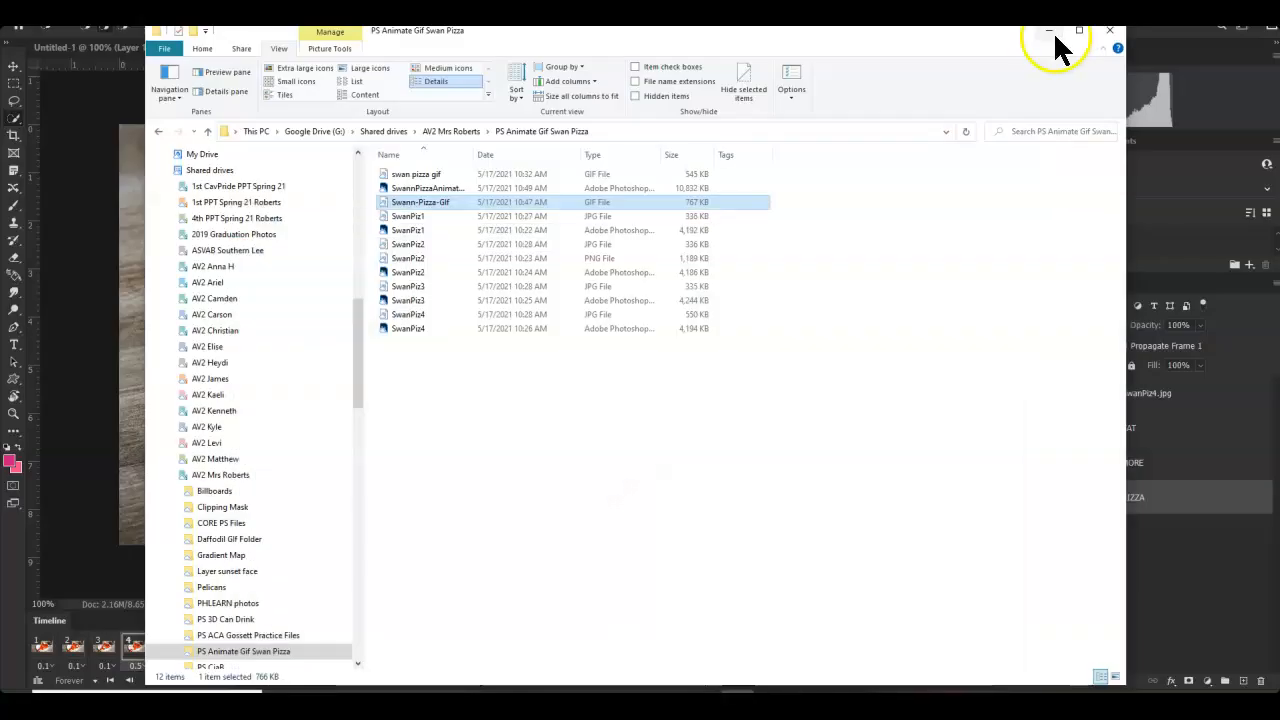
{"action": "left_click", "coordinate": [1048, 31]}
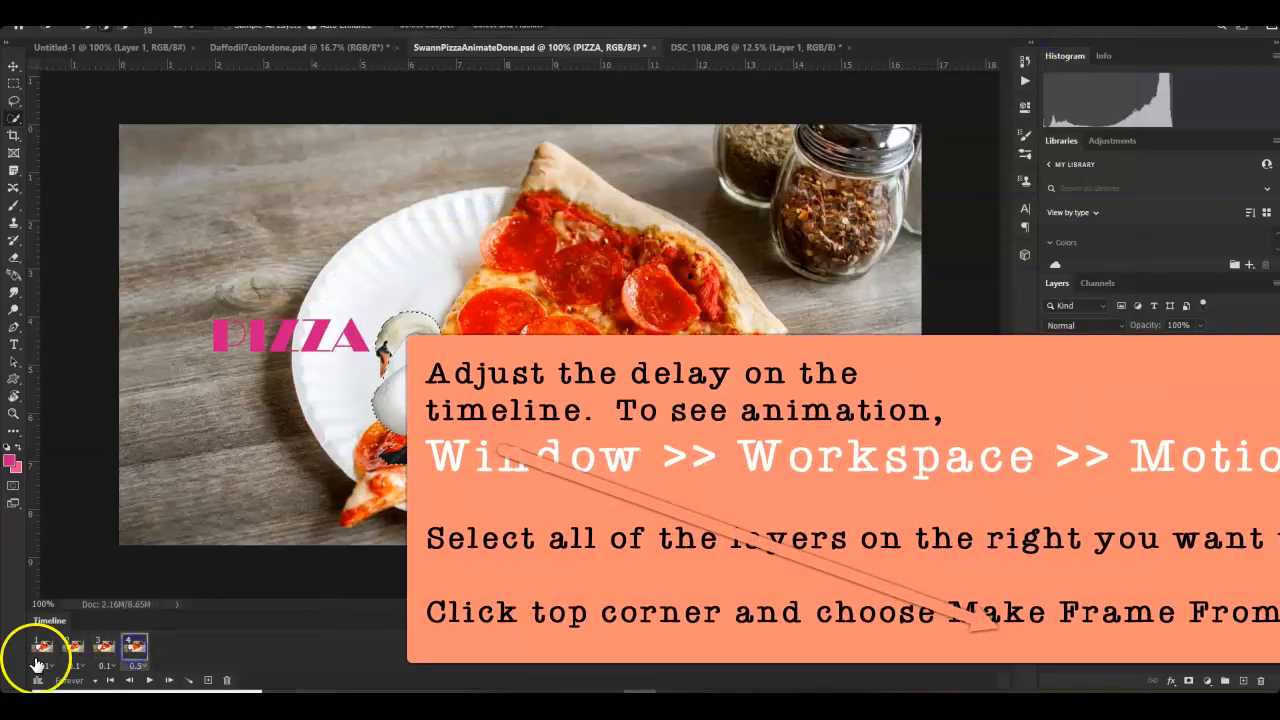
{"action": "left_click", "coordinate": [38, 655]}
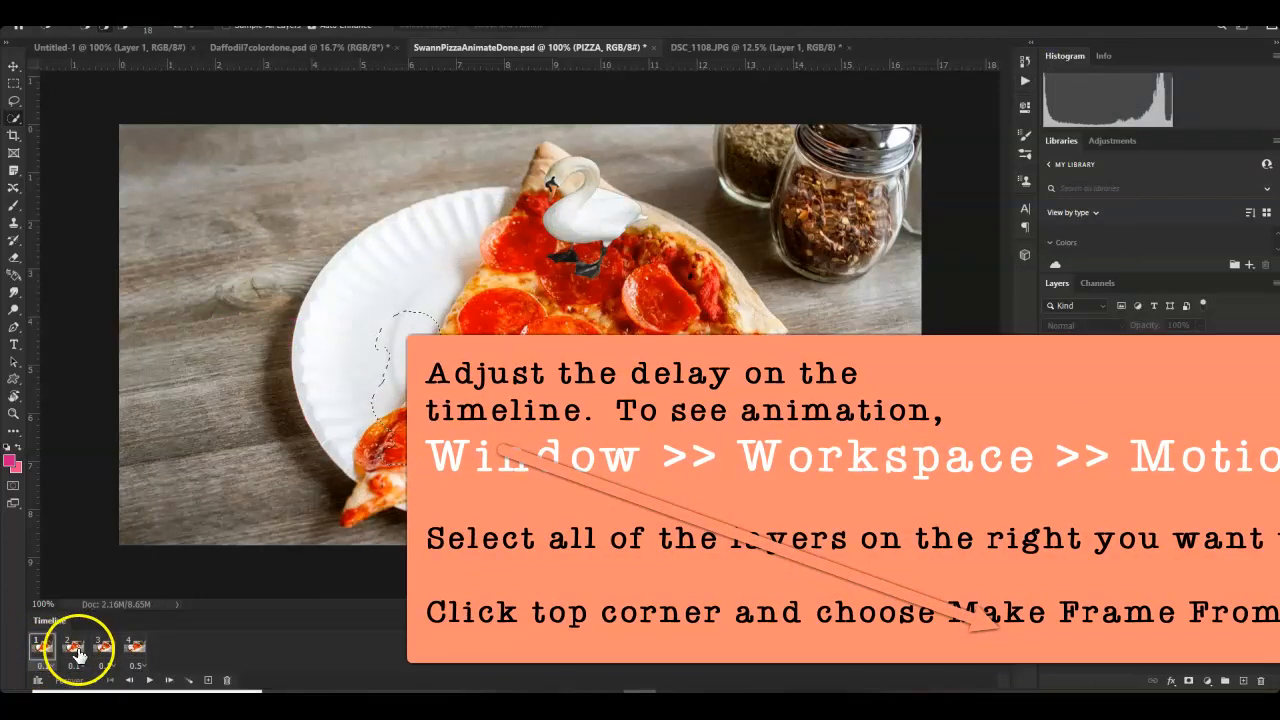
{"action": "left_click", "coordinate": [44, 665]}
{"action": "left_click", "coordinate": [71, 667]}
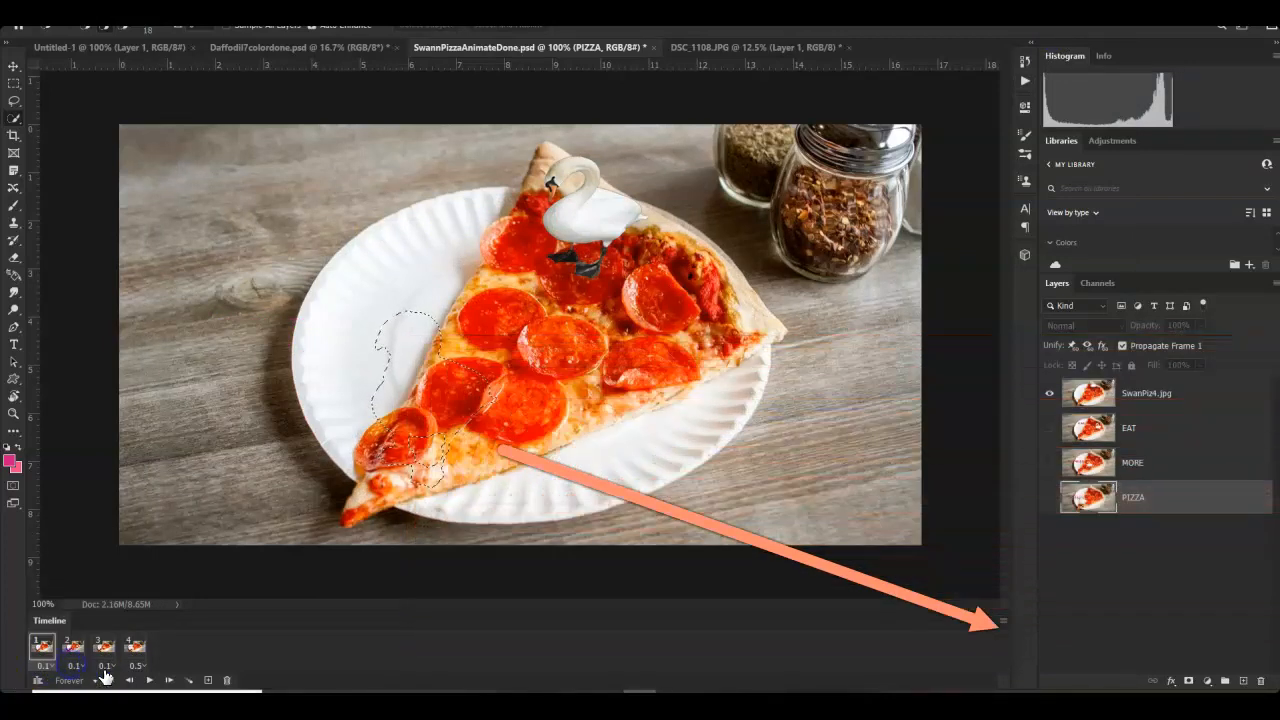
{"action": "left_click", "coordinate": [104, 667]}
{"action": "left_click", "coordinate": [130, 668]}
{"action": "left_click", "coordinate": [137, 666]}
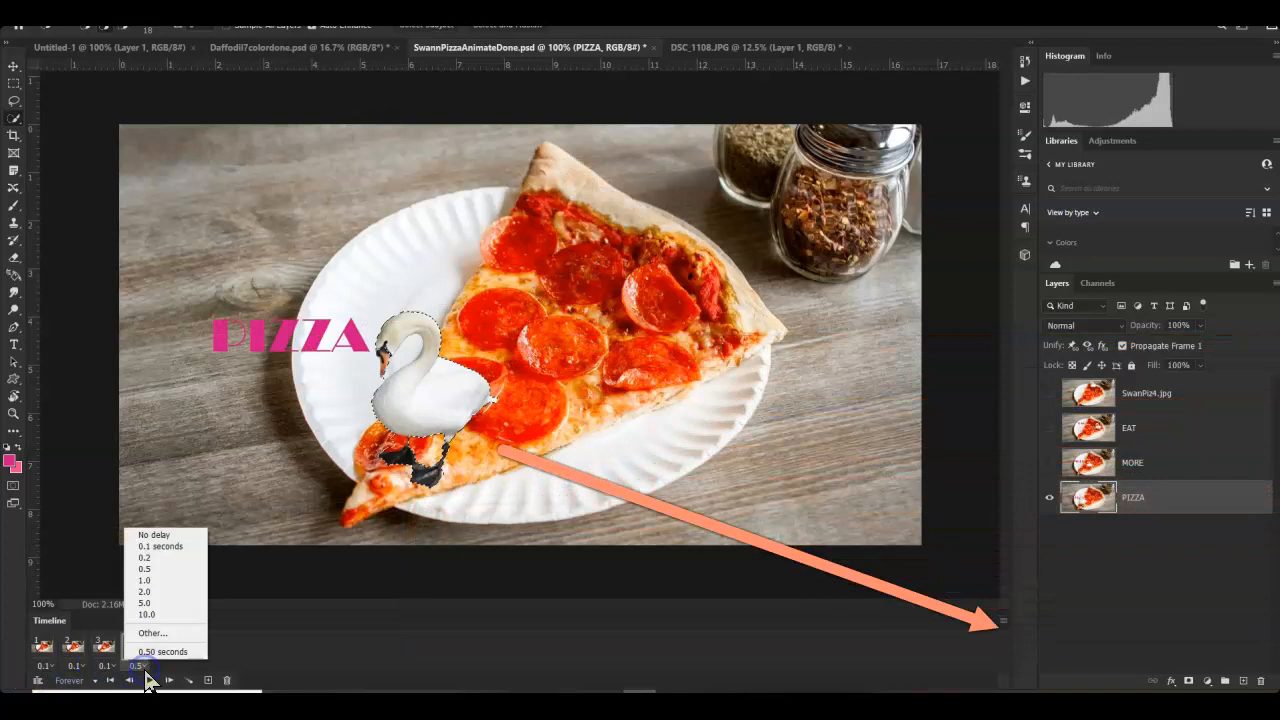
{"action": "left_click", "coordinate": [300, 662]}
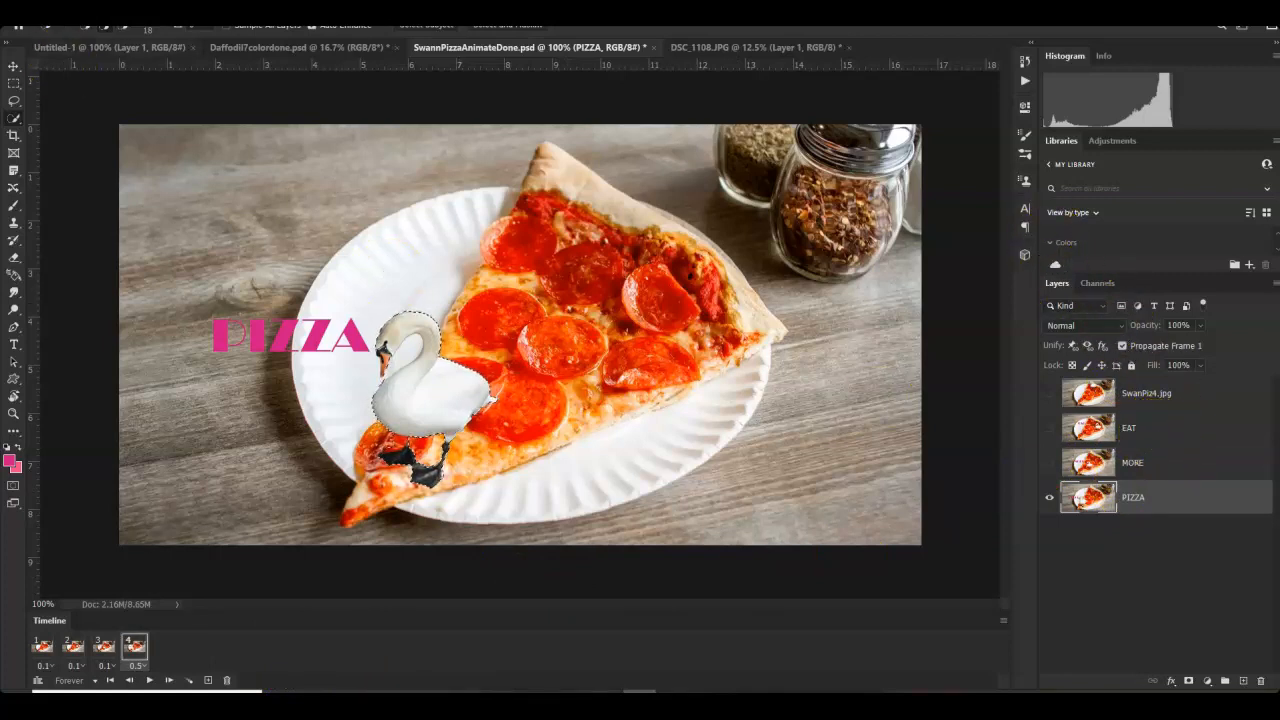
{"action": "left_click", "coordinate": [30, 4]}
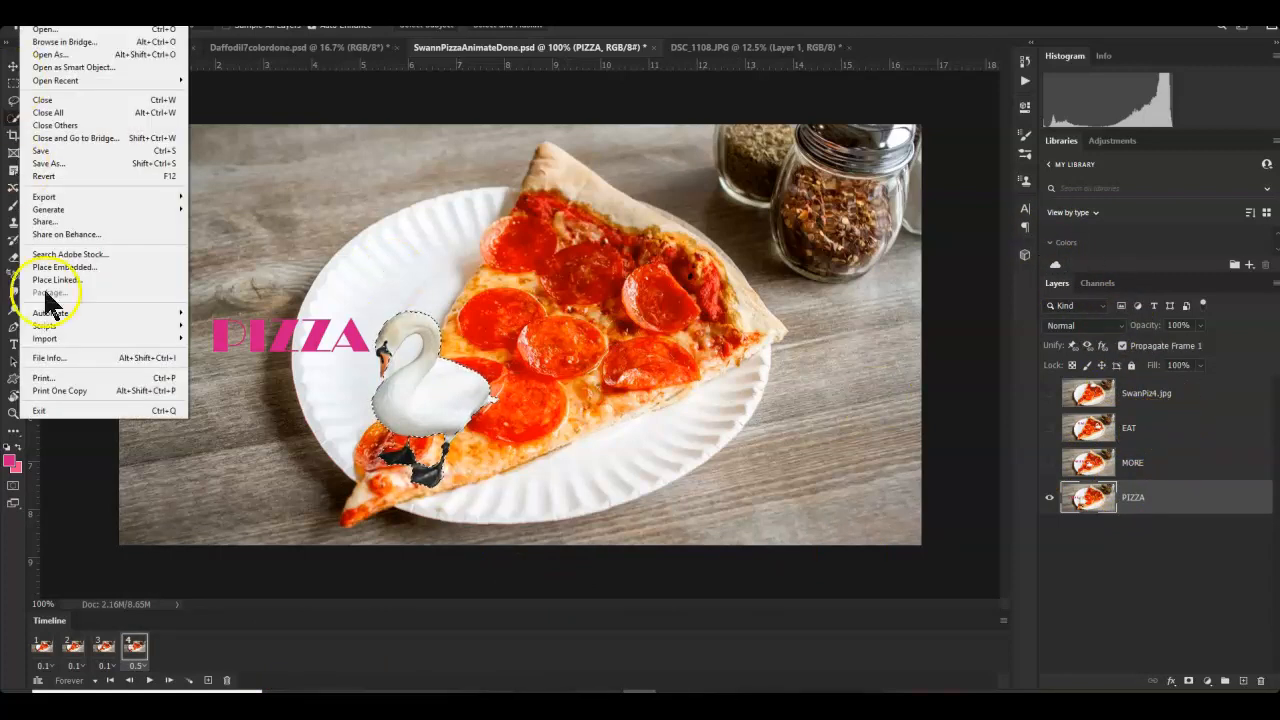
- Select the SwanPiz4.jpg, EAT, MORE and PIZZA layers together and check the Timeline flyout menu
{"action": "mouse_move", "coordinate": [57, 326]}
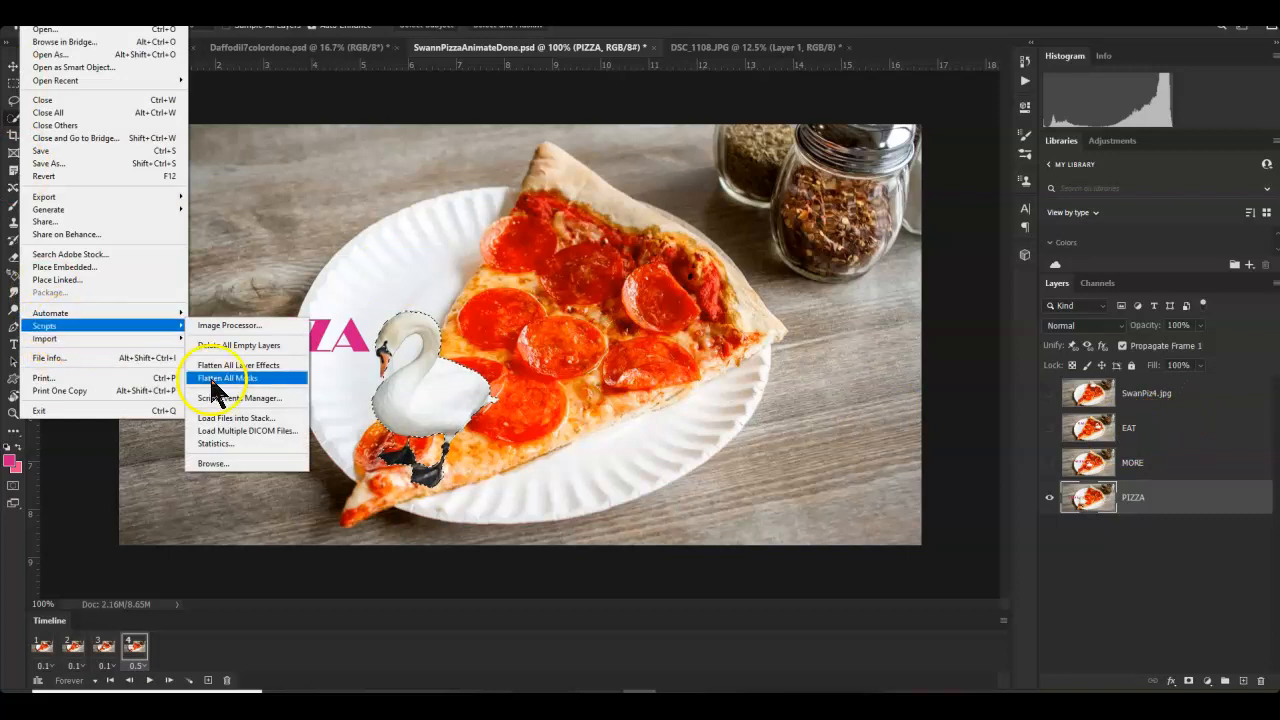
{"action": "left_click", "coordinate": [786, 600]}
{"action": "left_click", "coordinate": [1120, 594]}
{"action": "left_click", "coordinate": [1187, 397]}
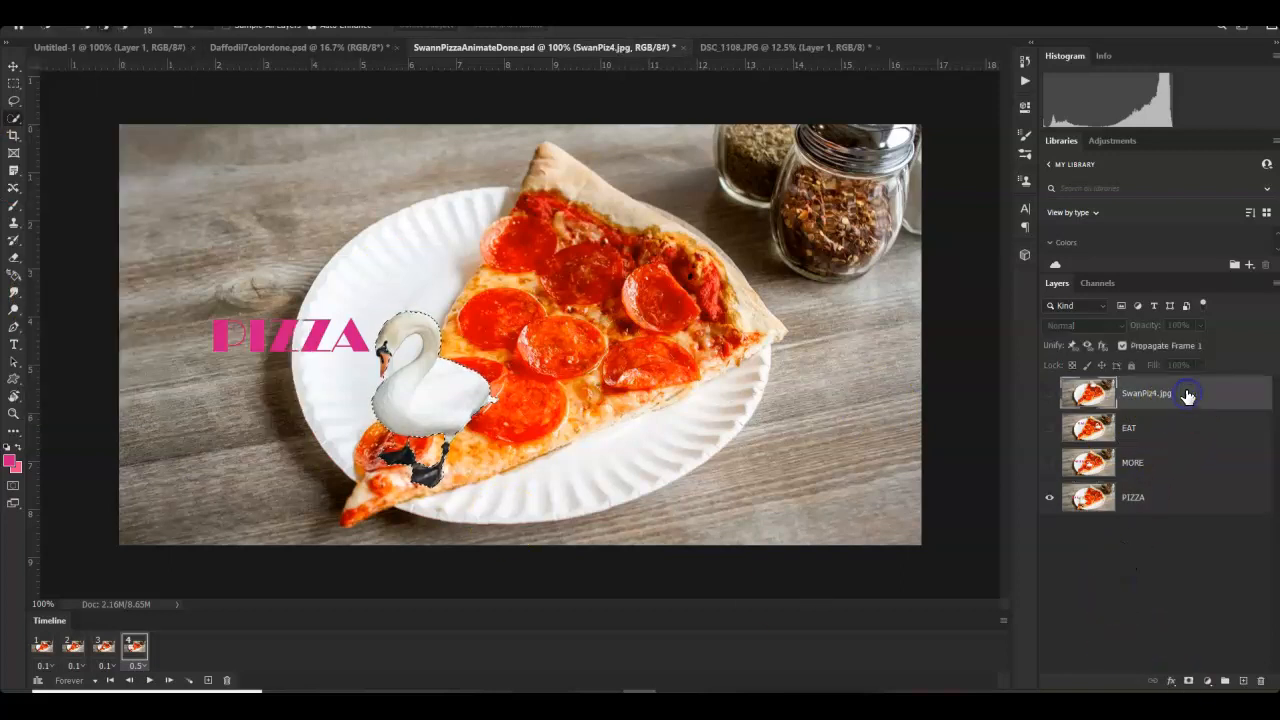
{"action": "left_click", "coordinate": [1189, 432], "text": "shift"}
{"action": "left_click", "coordinate": [1183, 468], "text": "shift"}
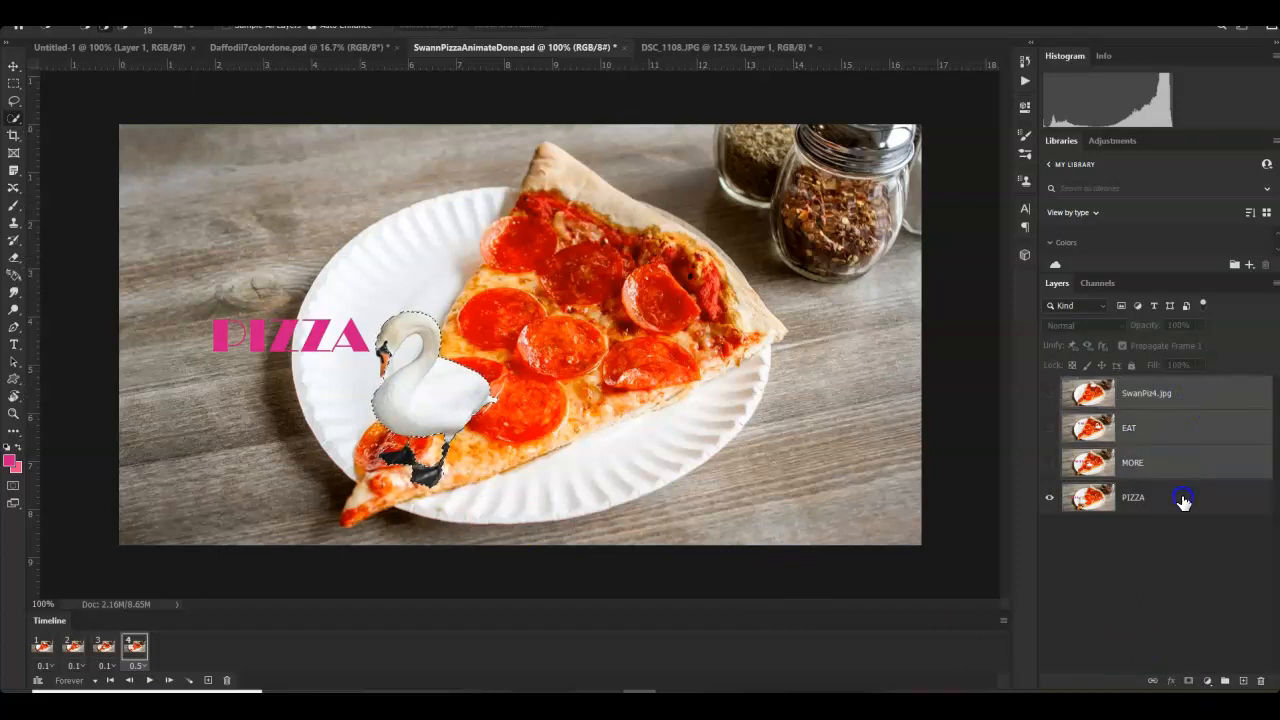
{"action": "left_click", "coordinate": [1183, 501], "text": "shift"}
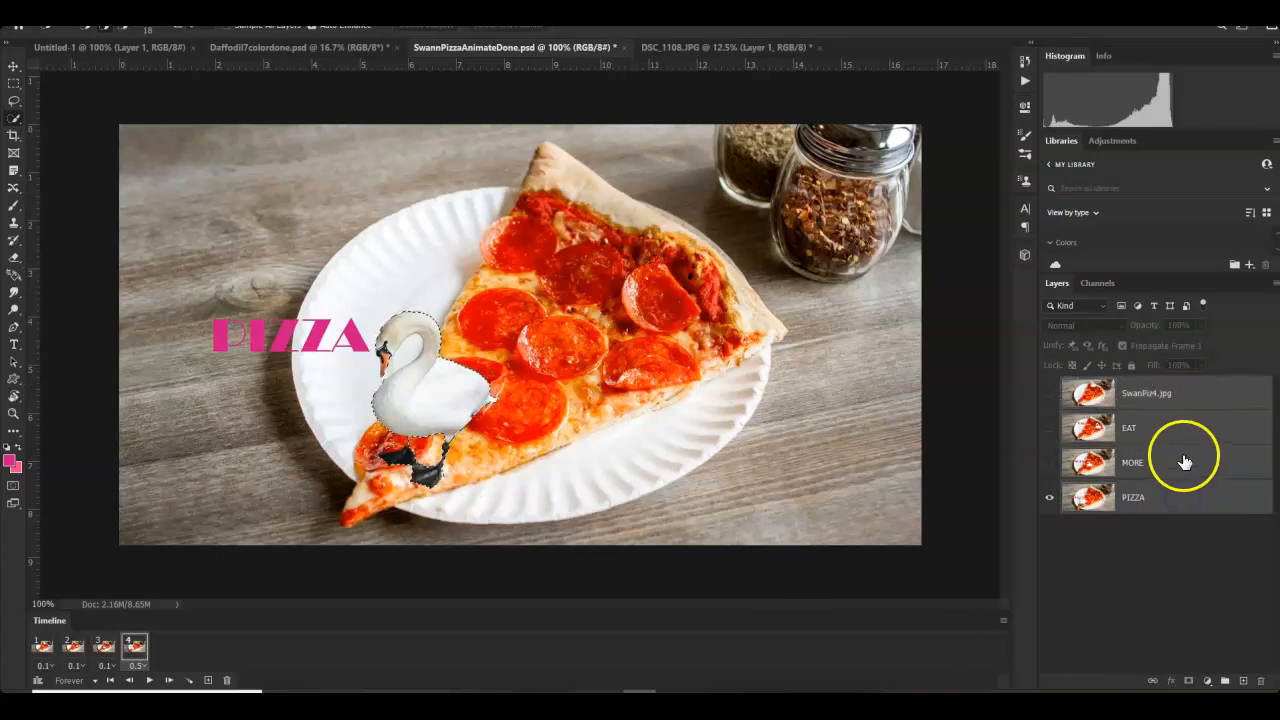
{"action": "left_click", "coordinate": [1004, 622]}
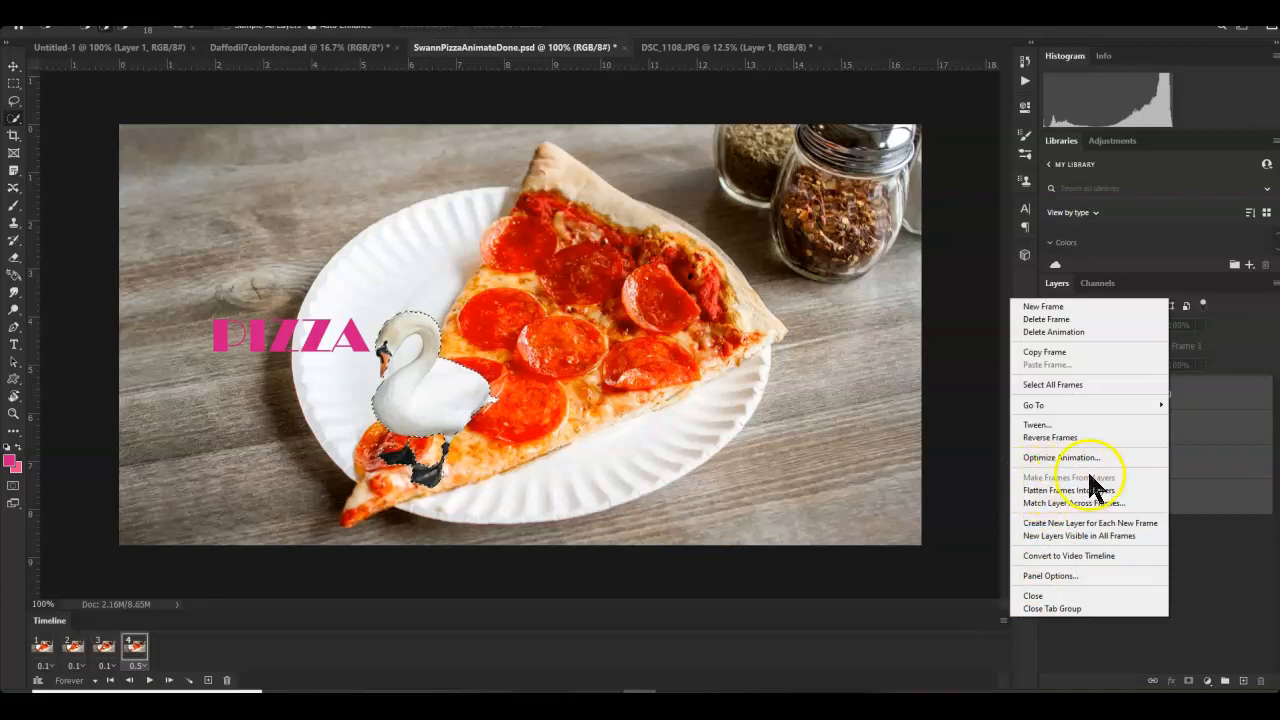
{"action": "left_click", "coordinate": [36, 660]}
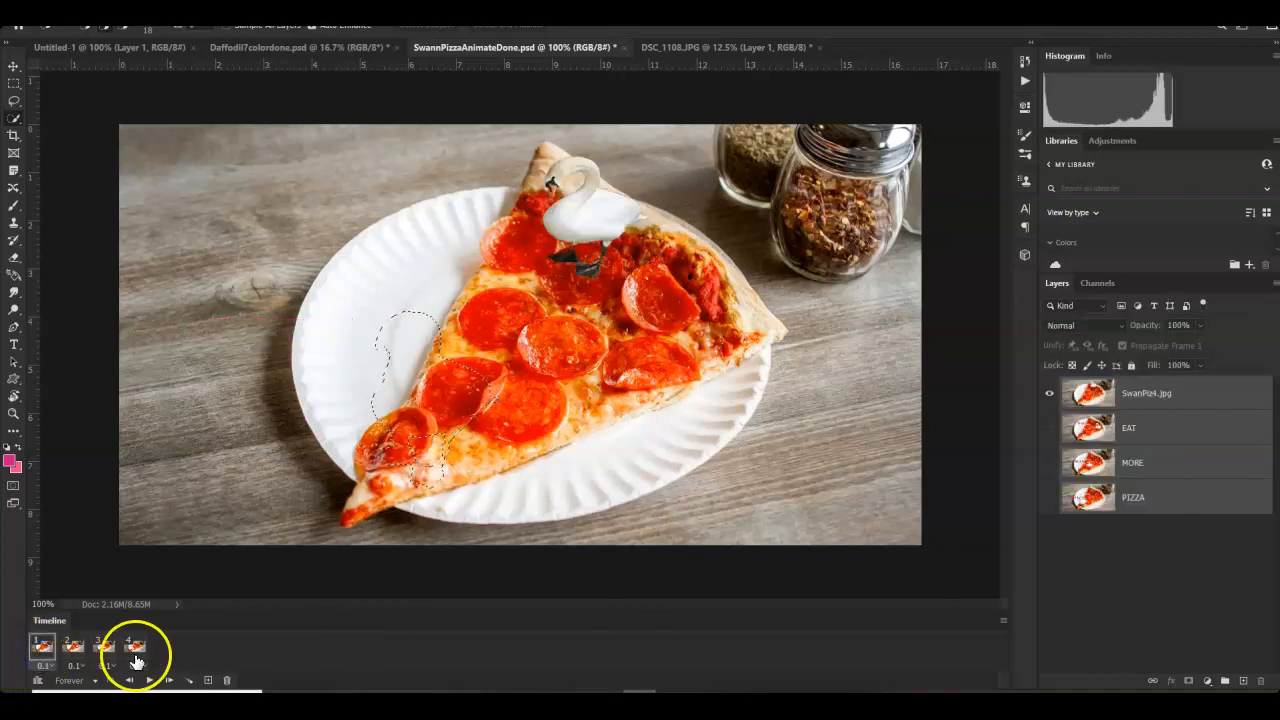
- Give frames 1–3 a 0.2-second delay and play the animation
{"action": "left_click", "coordinate": [105, 655], "text": "shift"}
{"action": "left_click", "coordinate": [105, 665]}
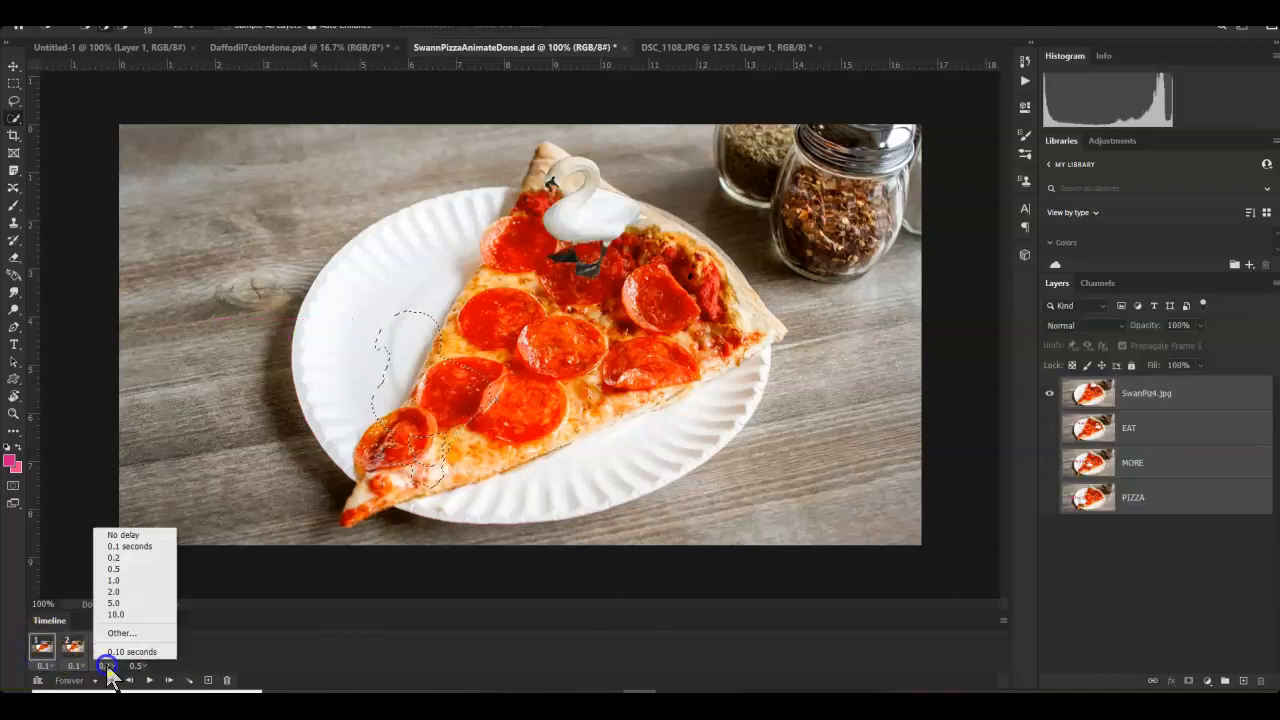
{"action": "left_click", "coordinate": [120, 558]}
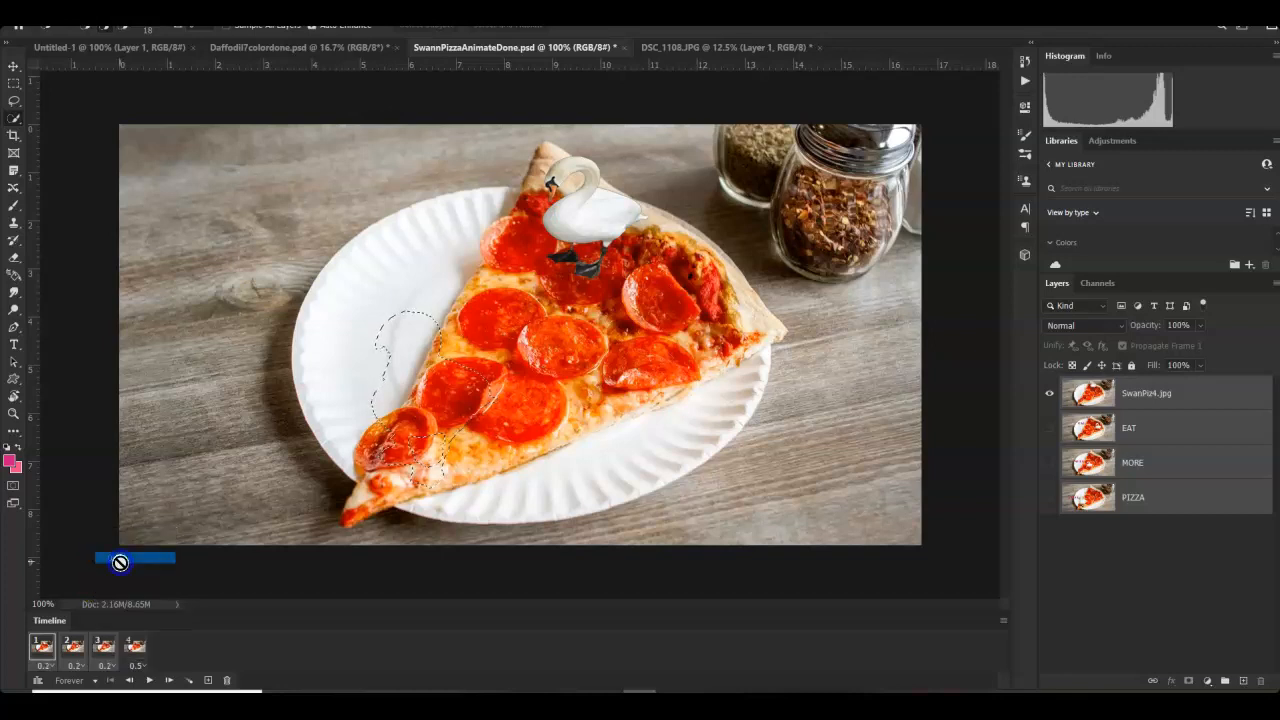
{"action": "left_click", "coordinate": [149, 680]}
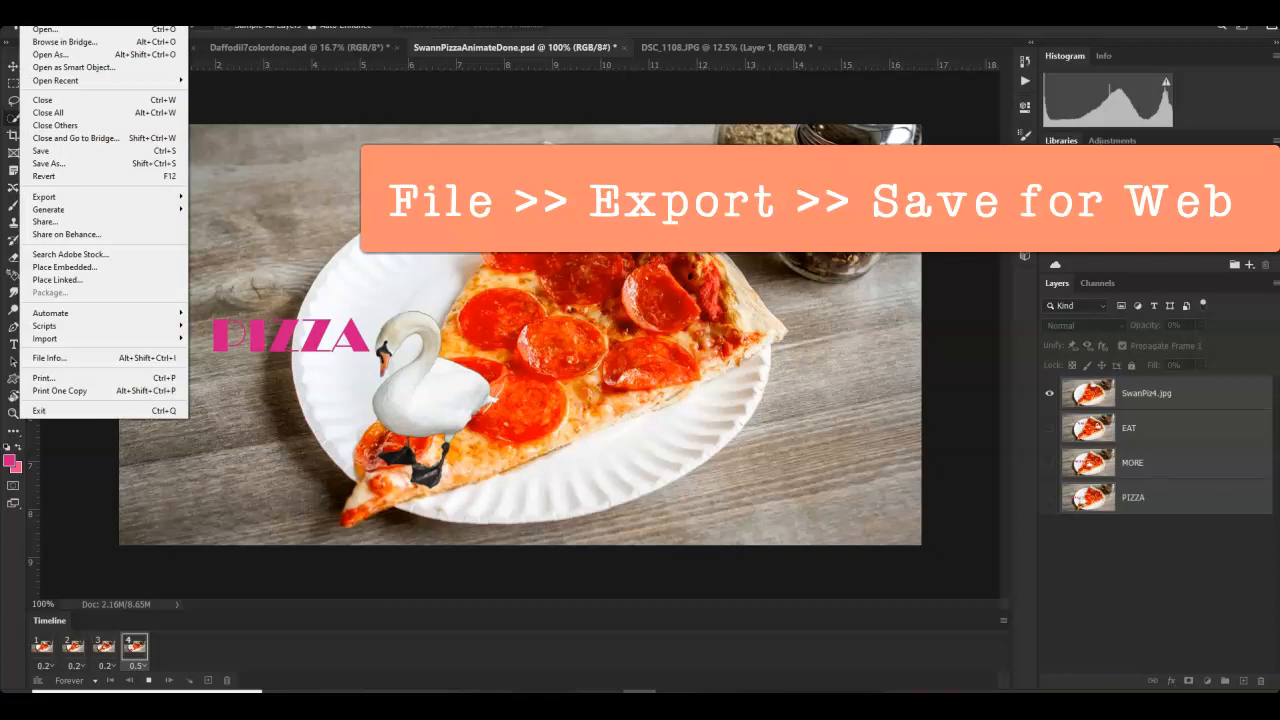
- Open File > Export > Save for Web (Legacy) for the 1200 × 630 px swan pizza animation
{"action": "mouse_move", "coordinate": [44, 197]}
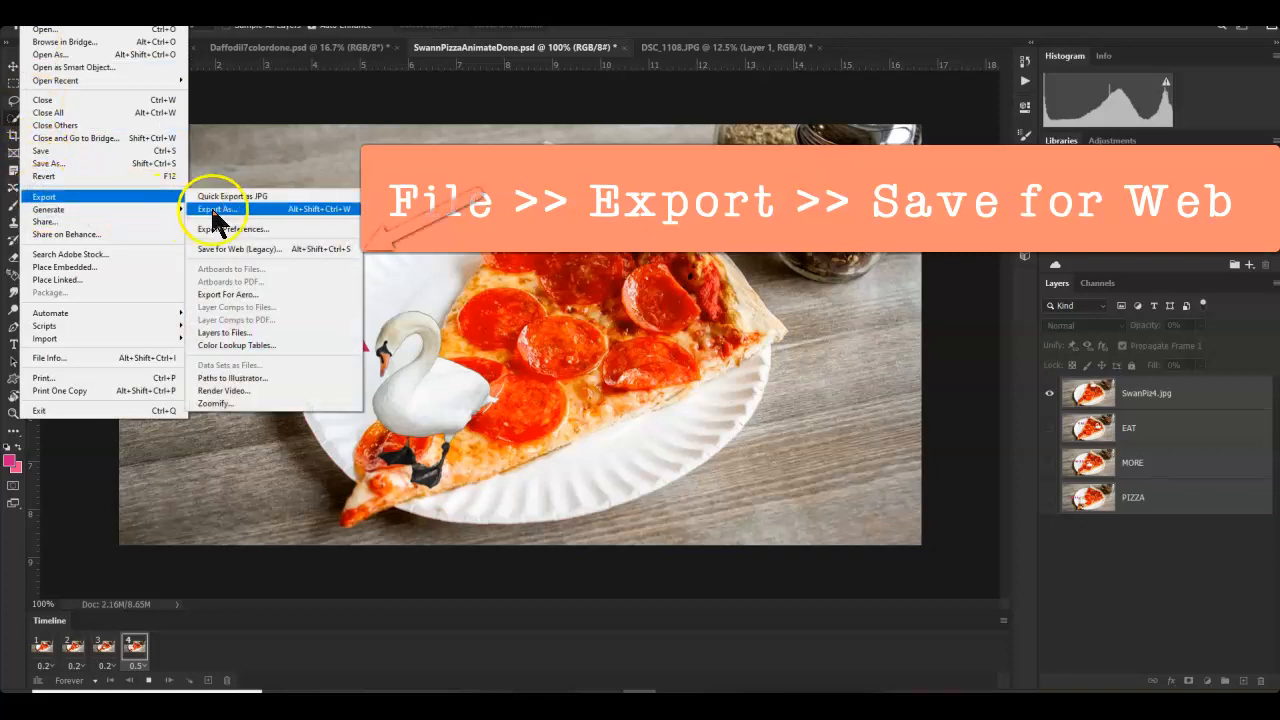
{"action": "left_click", "coordinate": [229, 249]}
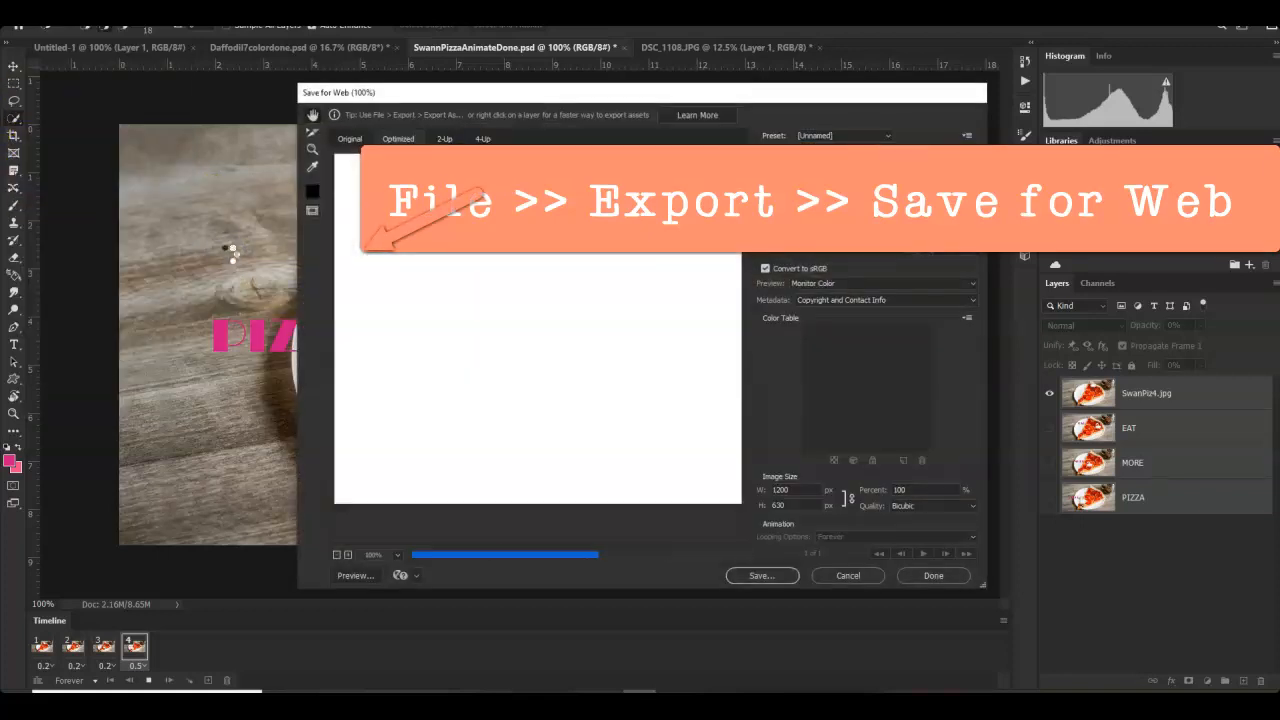